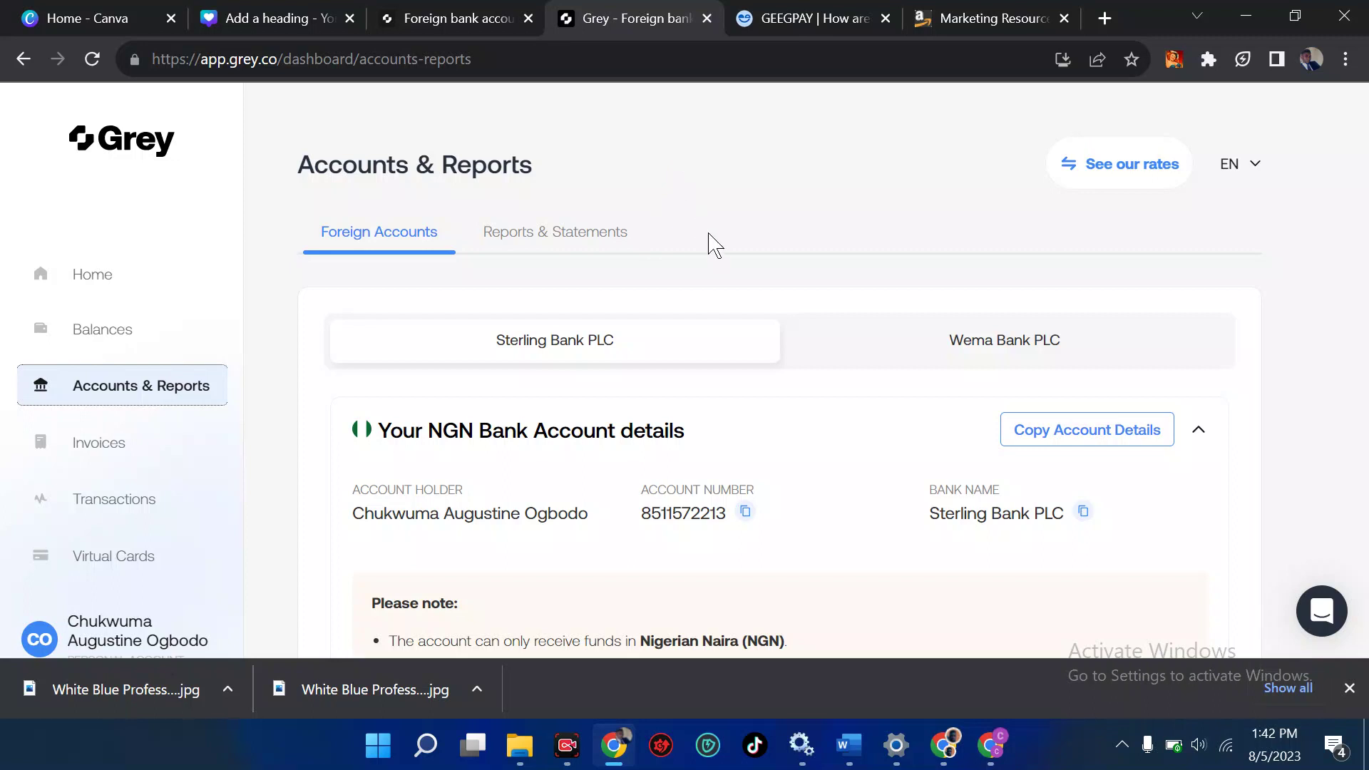
Move from Grey through the KDP and Geegpay tabs to the YouTube payment-platforms video
scroll(749, 454, down, 1)
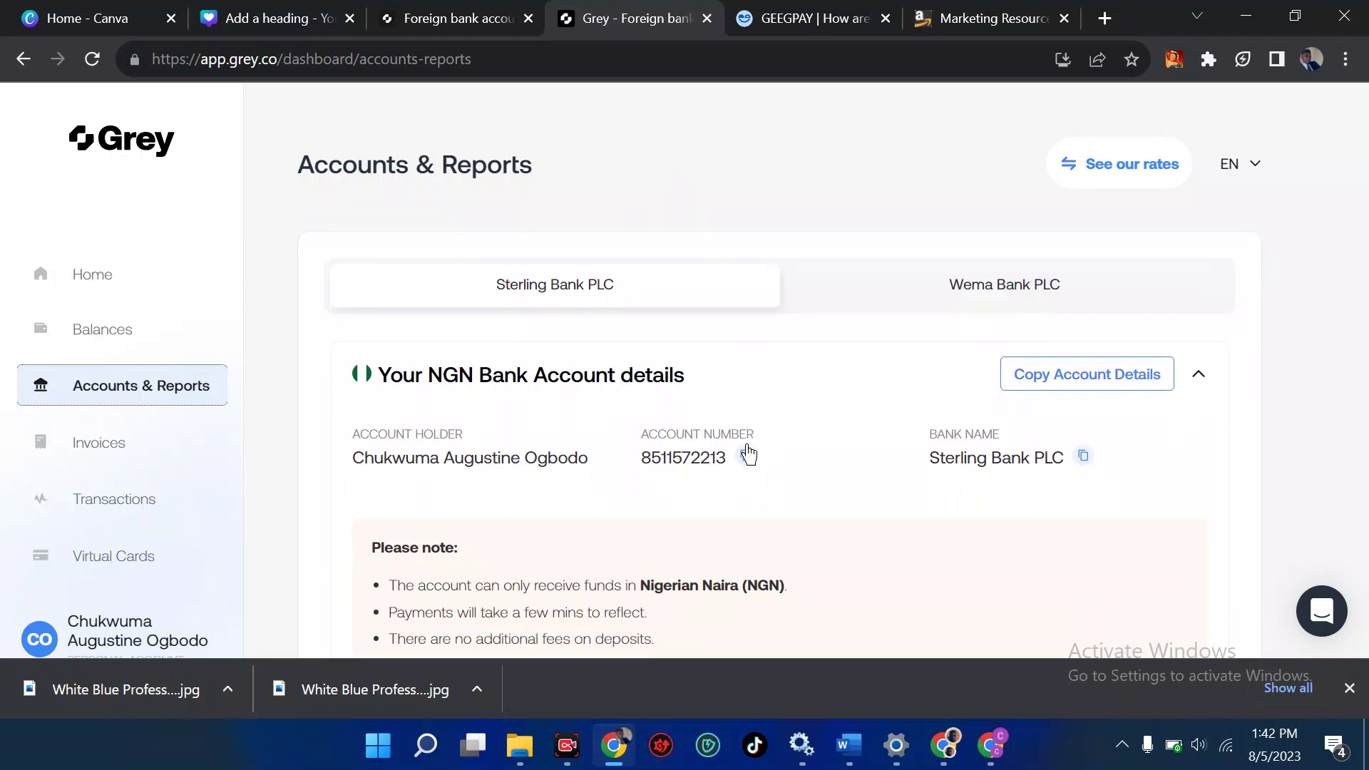
click(979, 31)
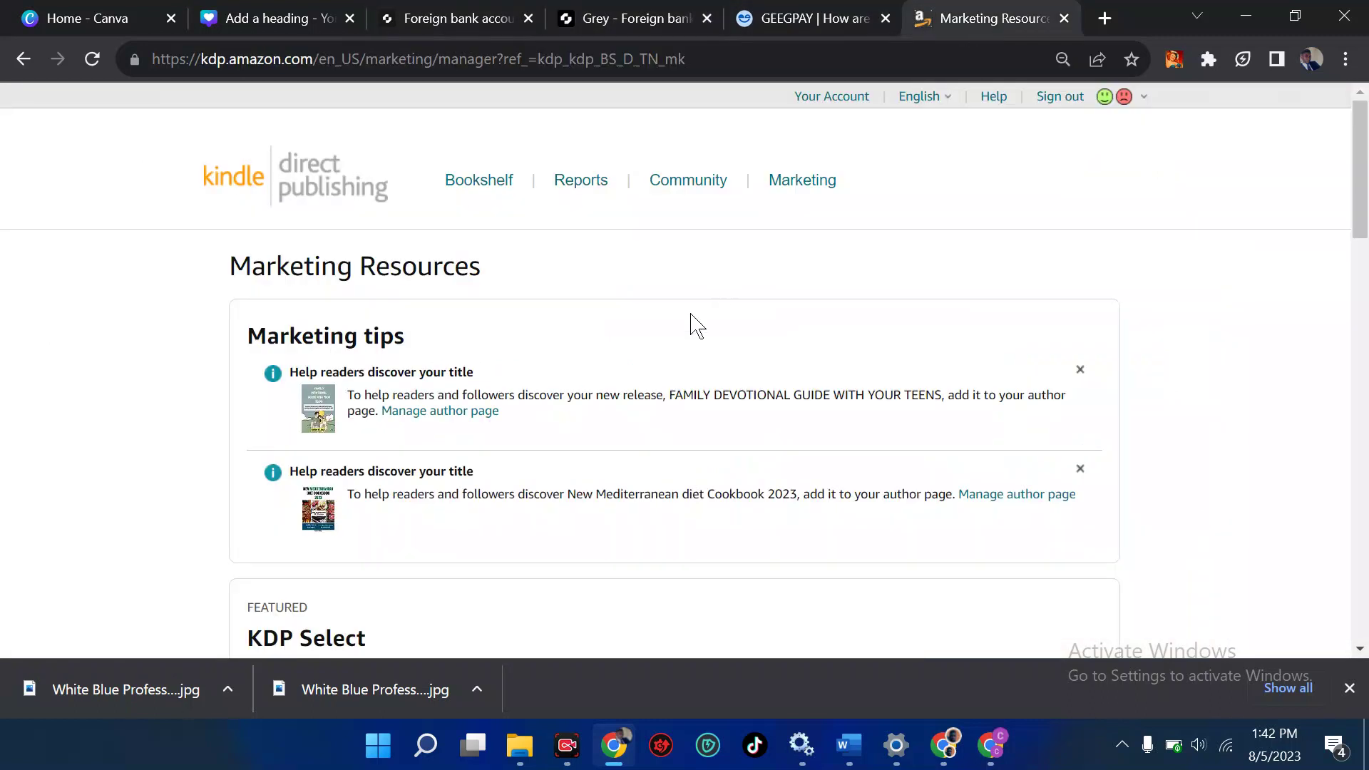
click(844, 100)
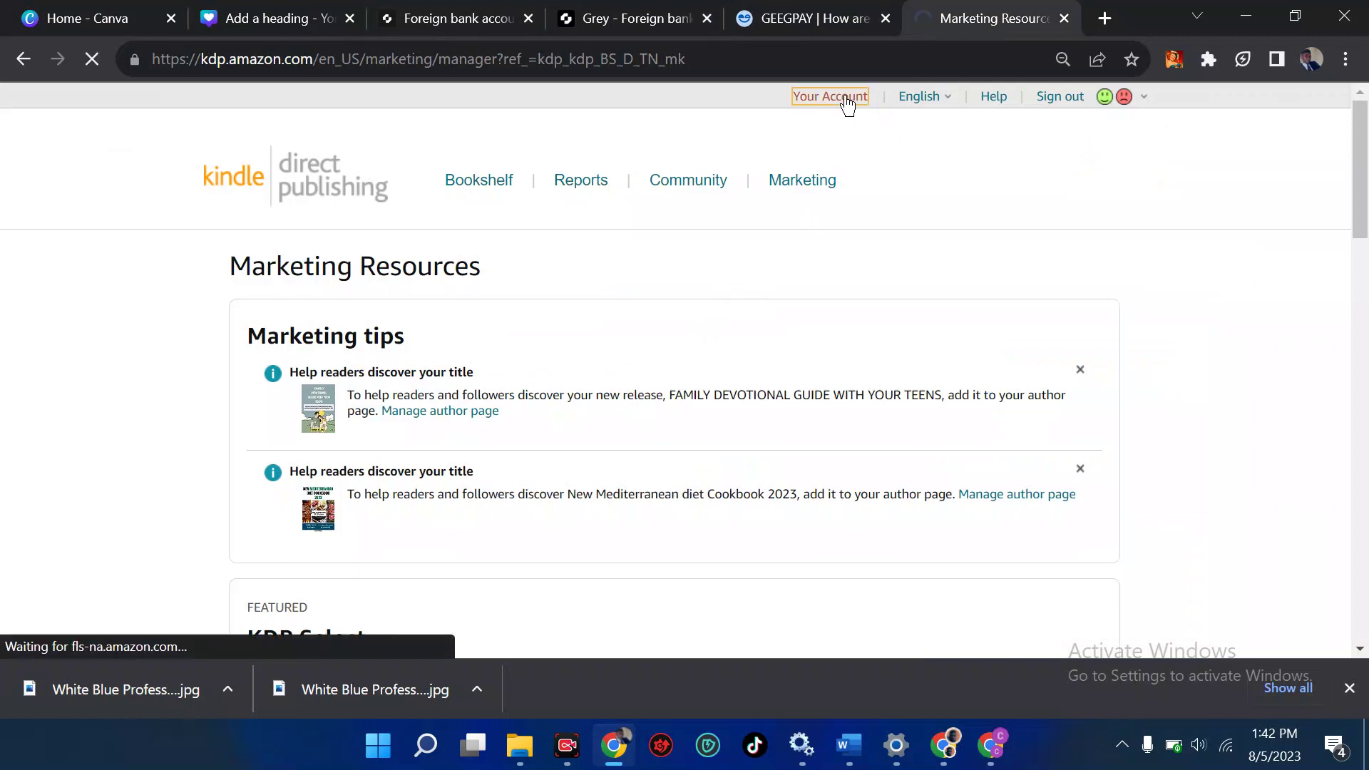
click(807, 18)
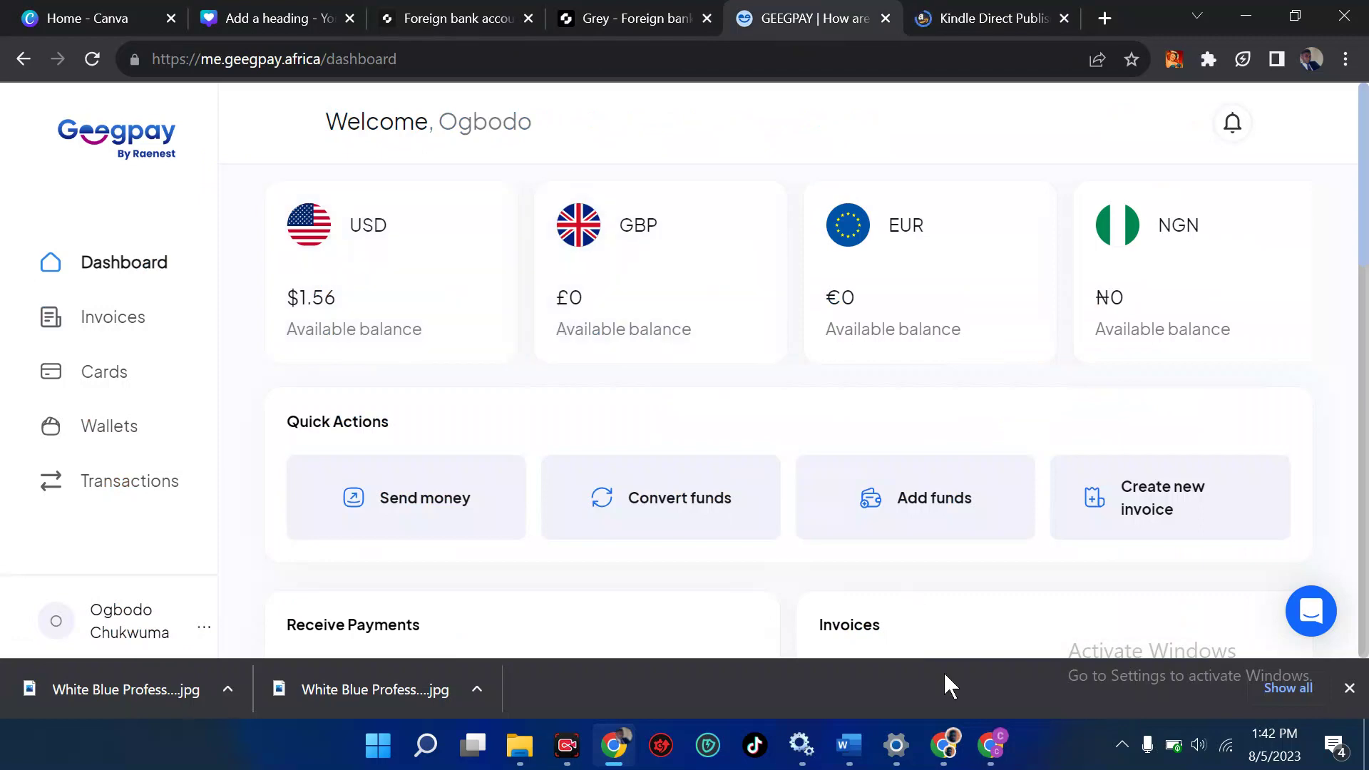
click(949, 742)
scroll(432, 243, up, 1)
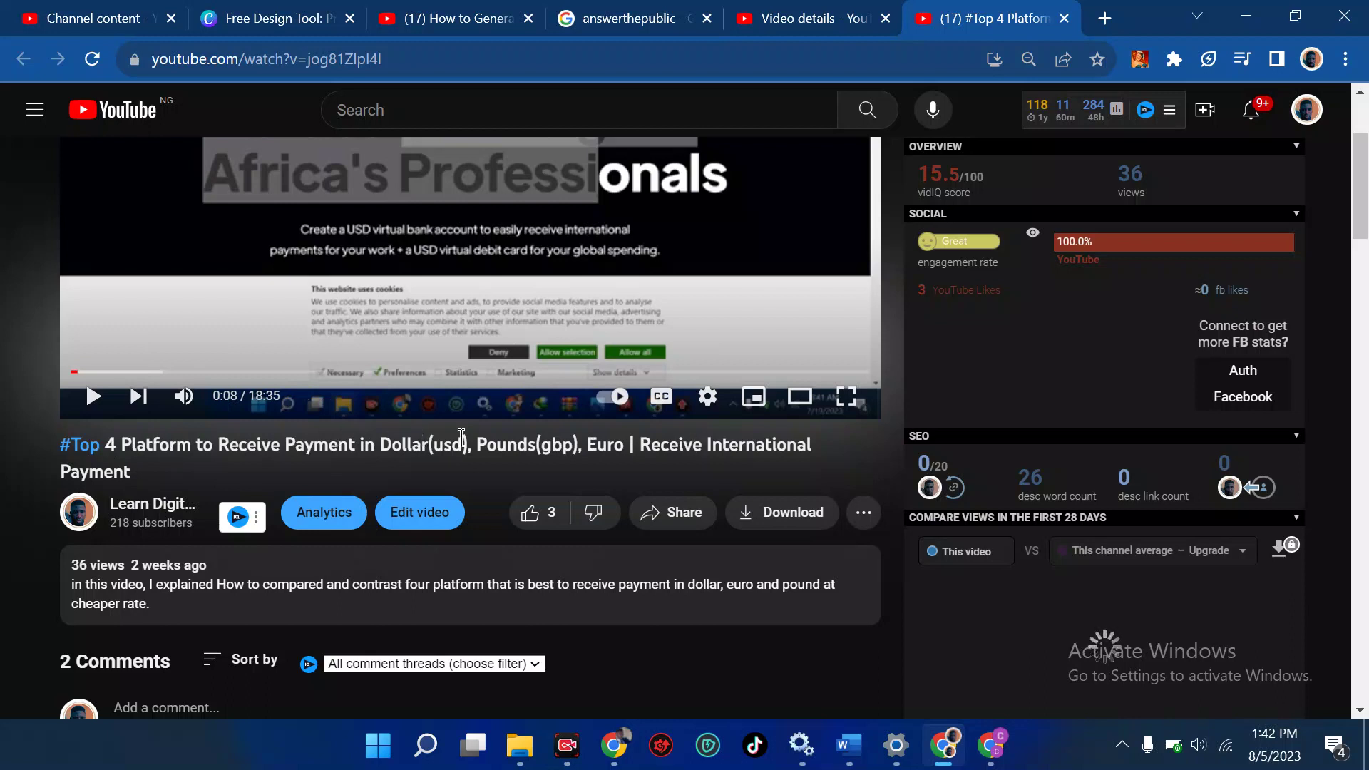
Glance at the Geegpay and Grey pages, then return to the YouTube video
scroll(486, 427, up, 1)
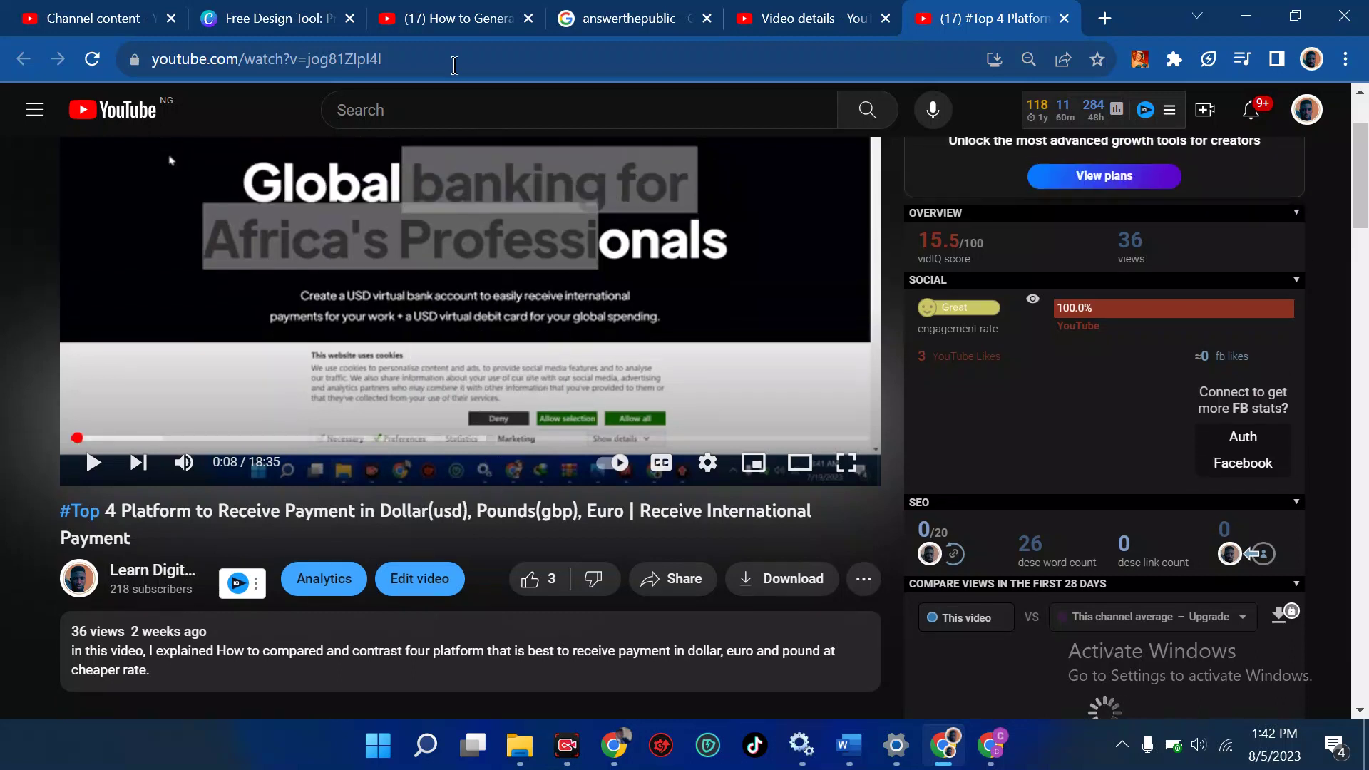
click(626, 743)
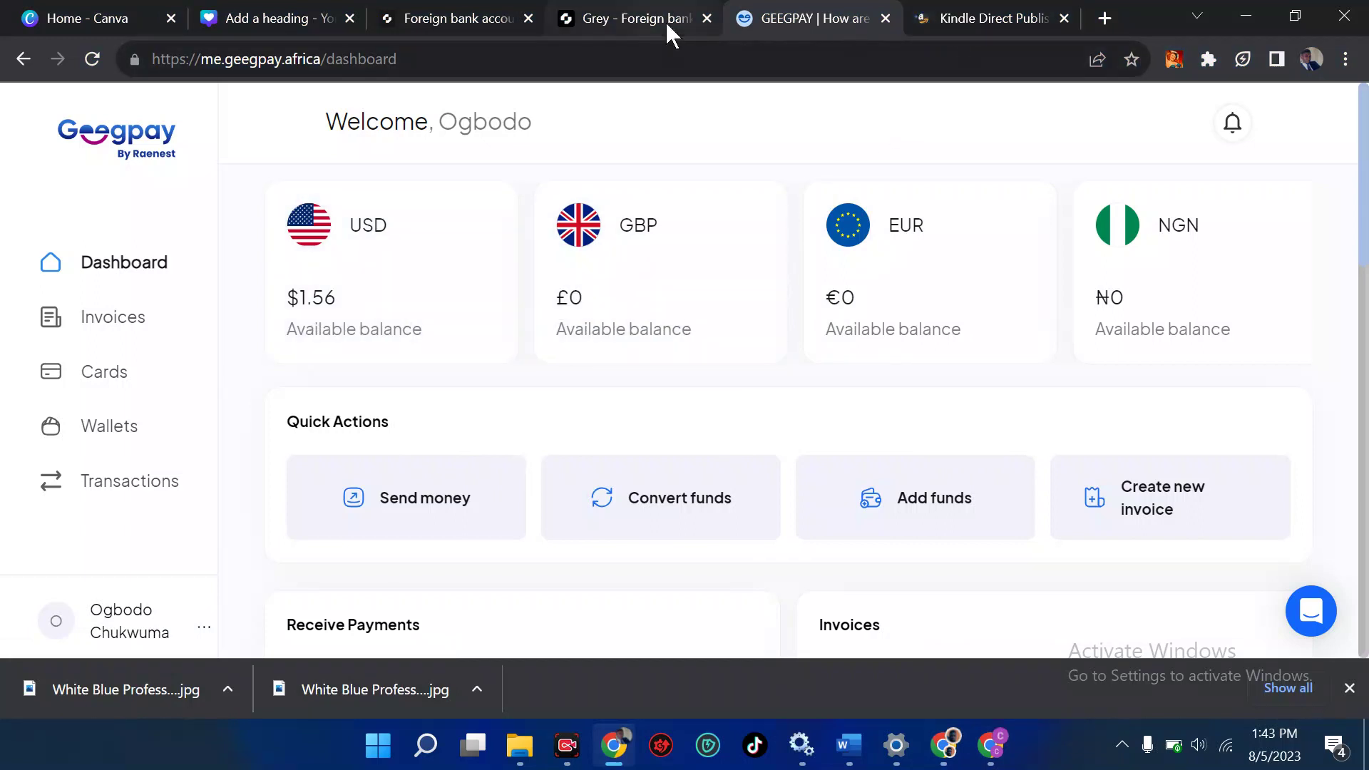
click(628, 20)
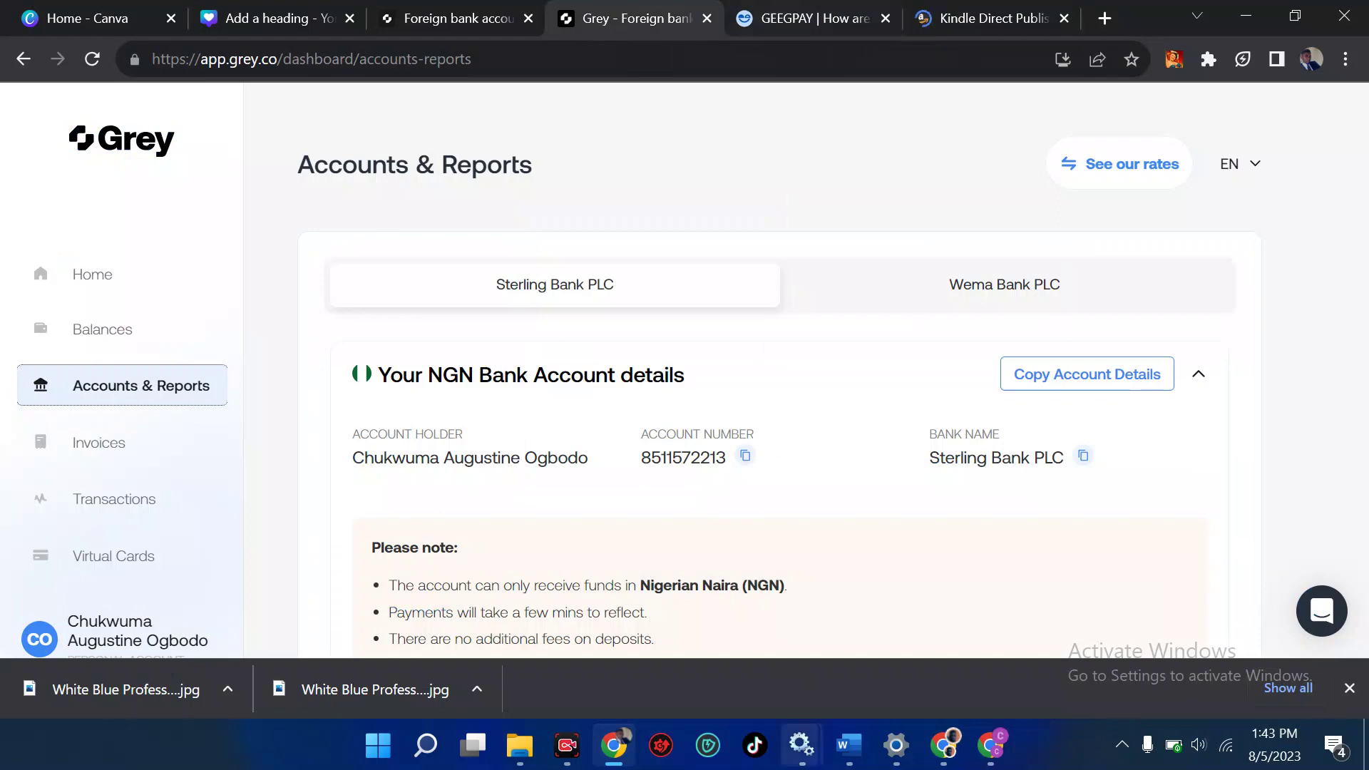
click(948, 746)
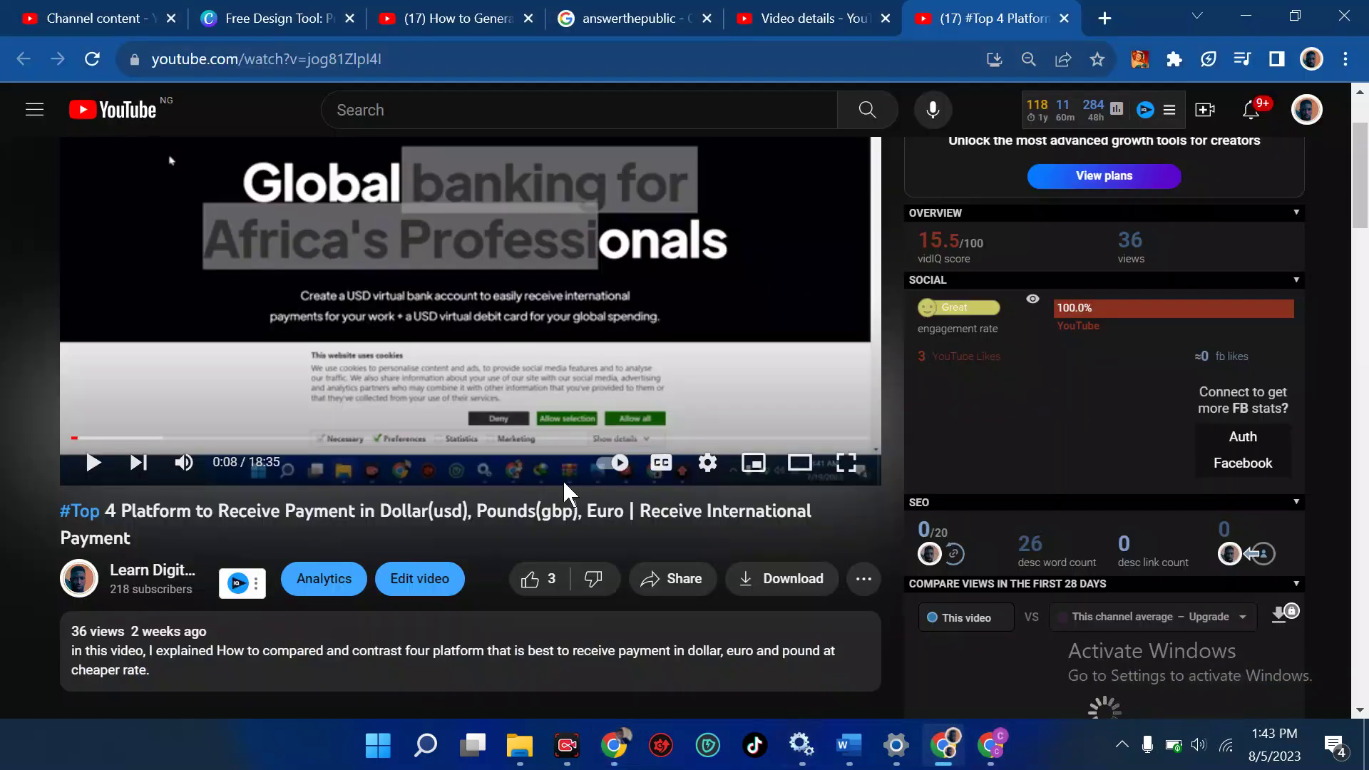
Check the YouTube account menu and video details, then bring Grey's Sterling Bank NGN details forward
scroll(656, 314, up, 2)
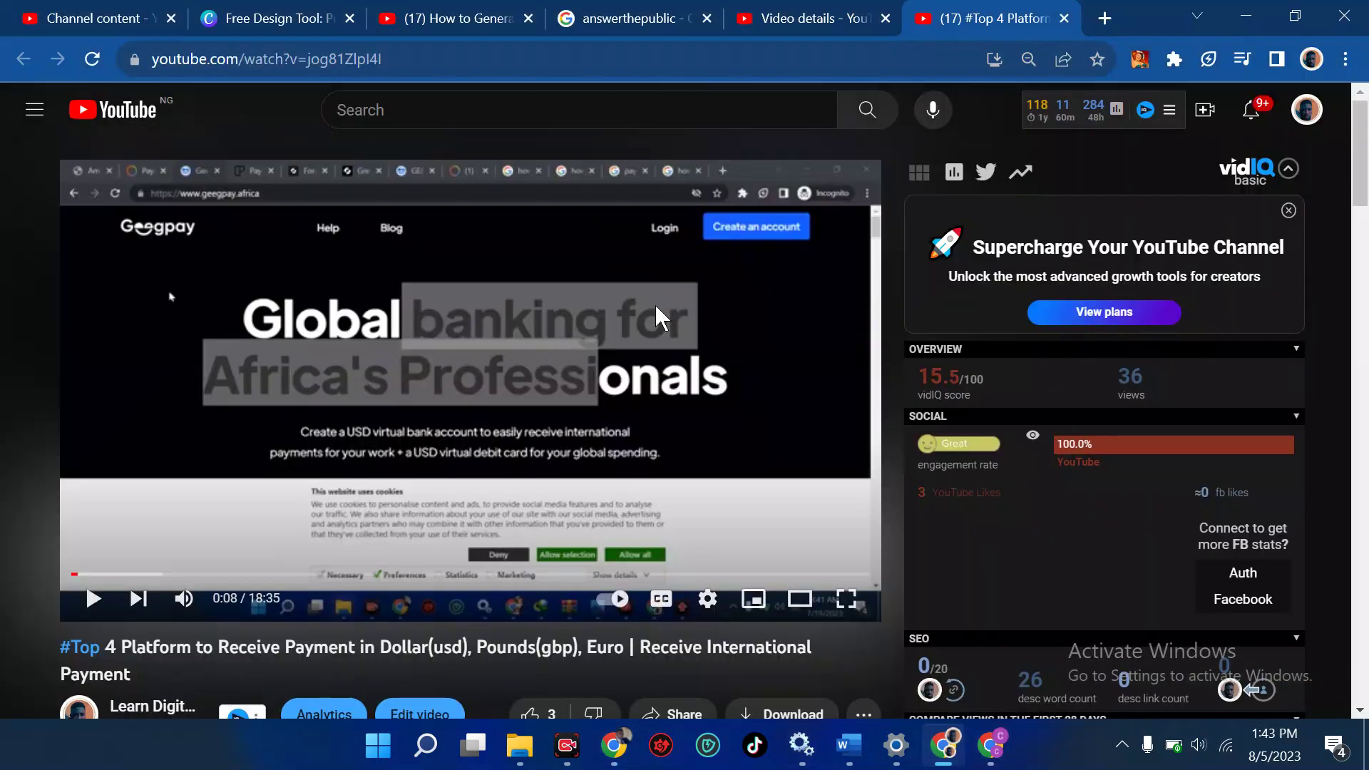
click(1311, 109)
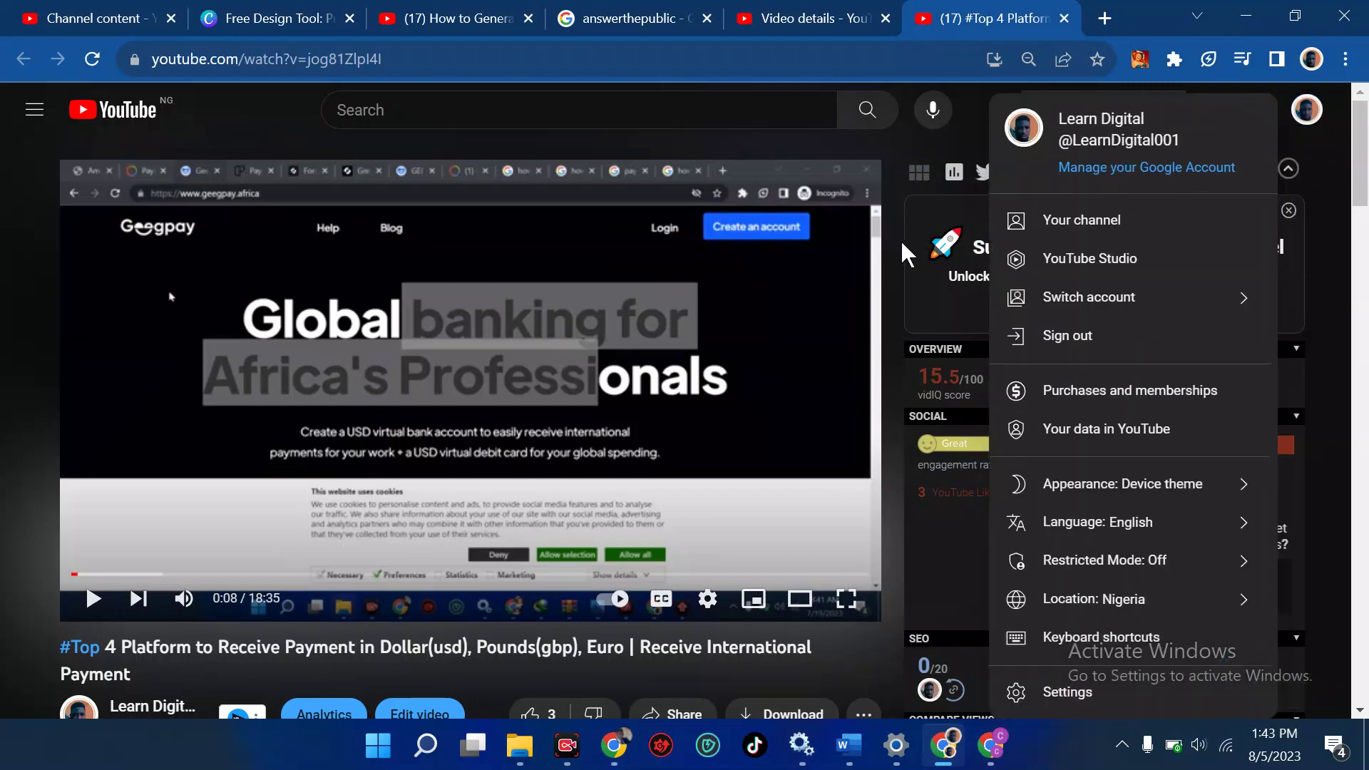
click(792, 22)
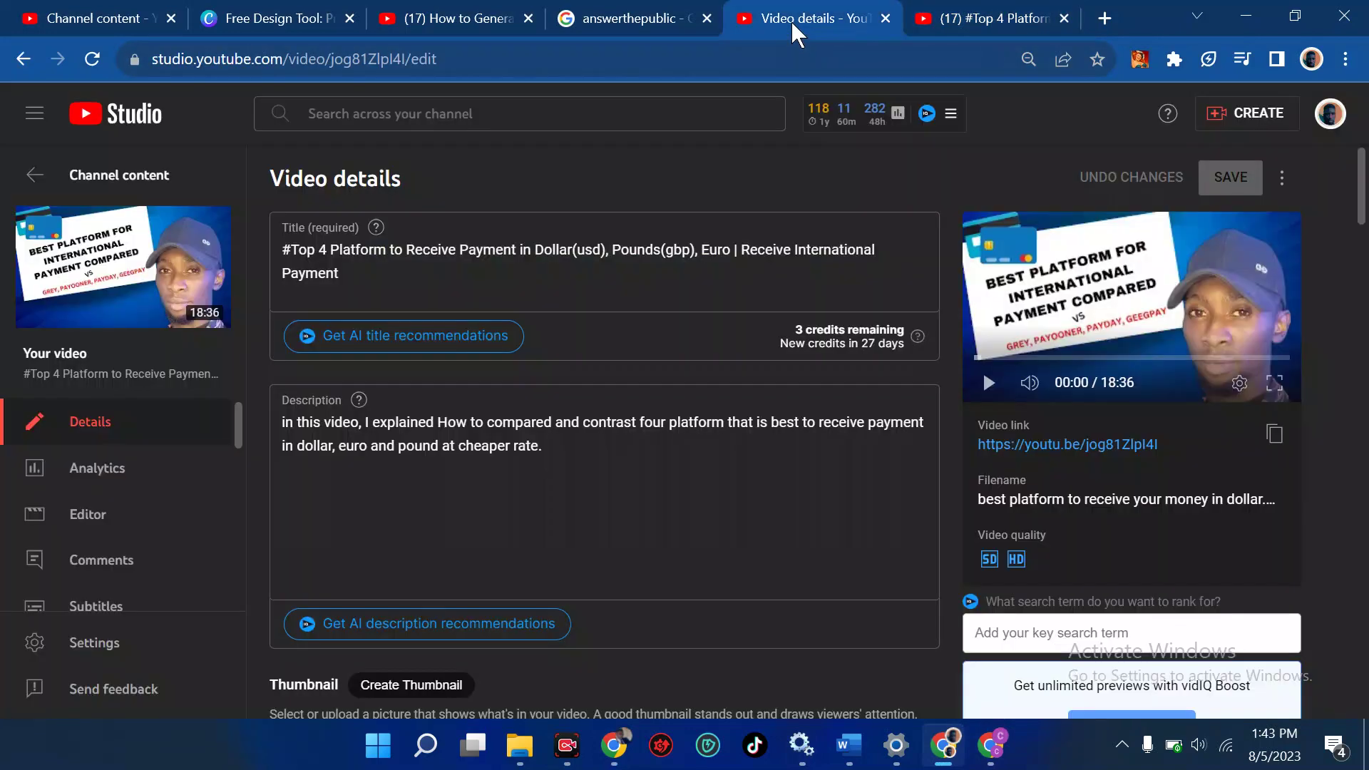
click(949, 11)
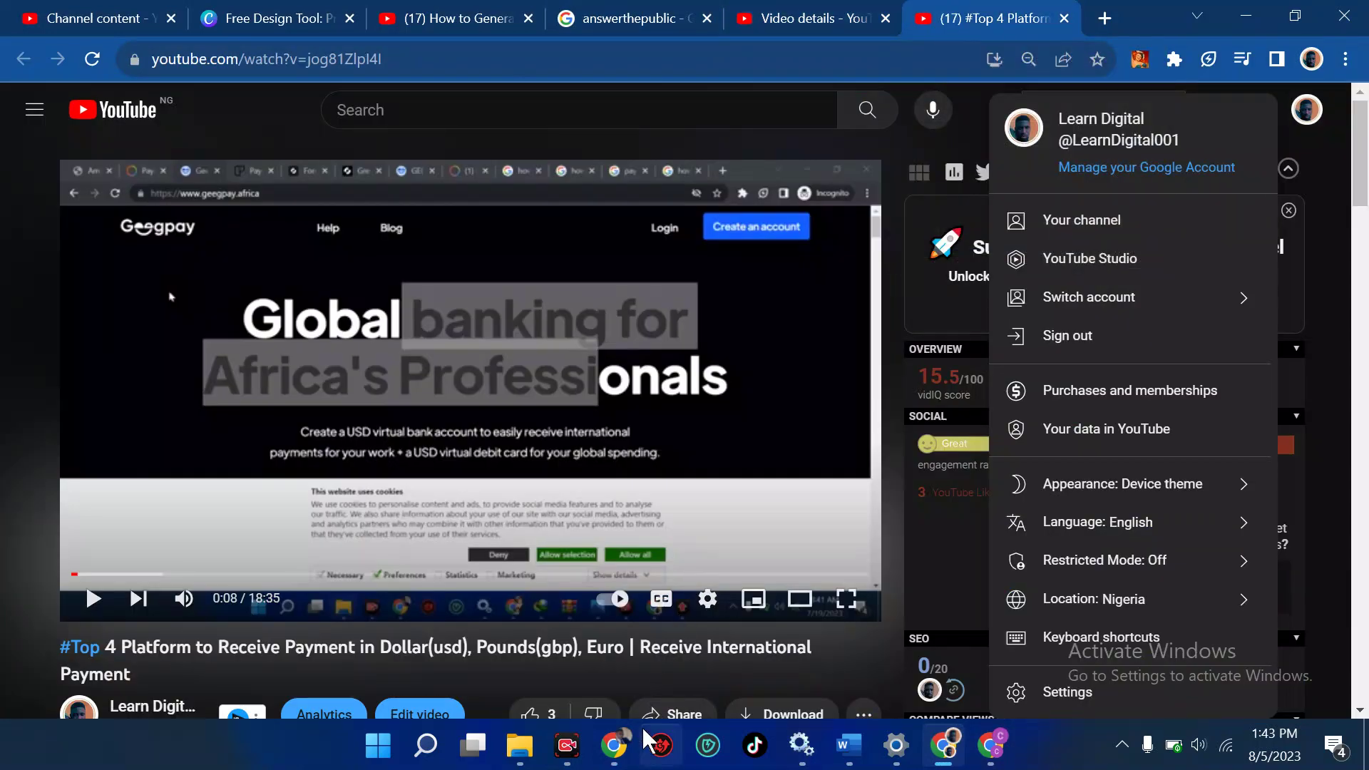
mouse_move(629, 749)
click(583, 644)
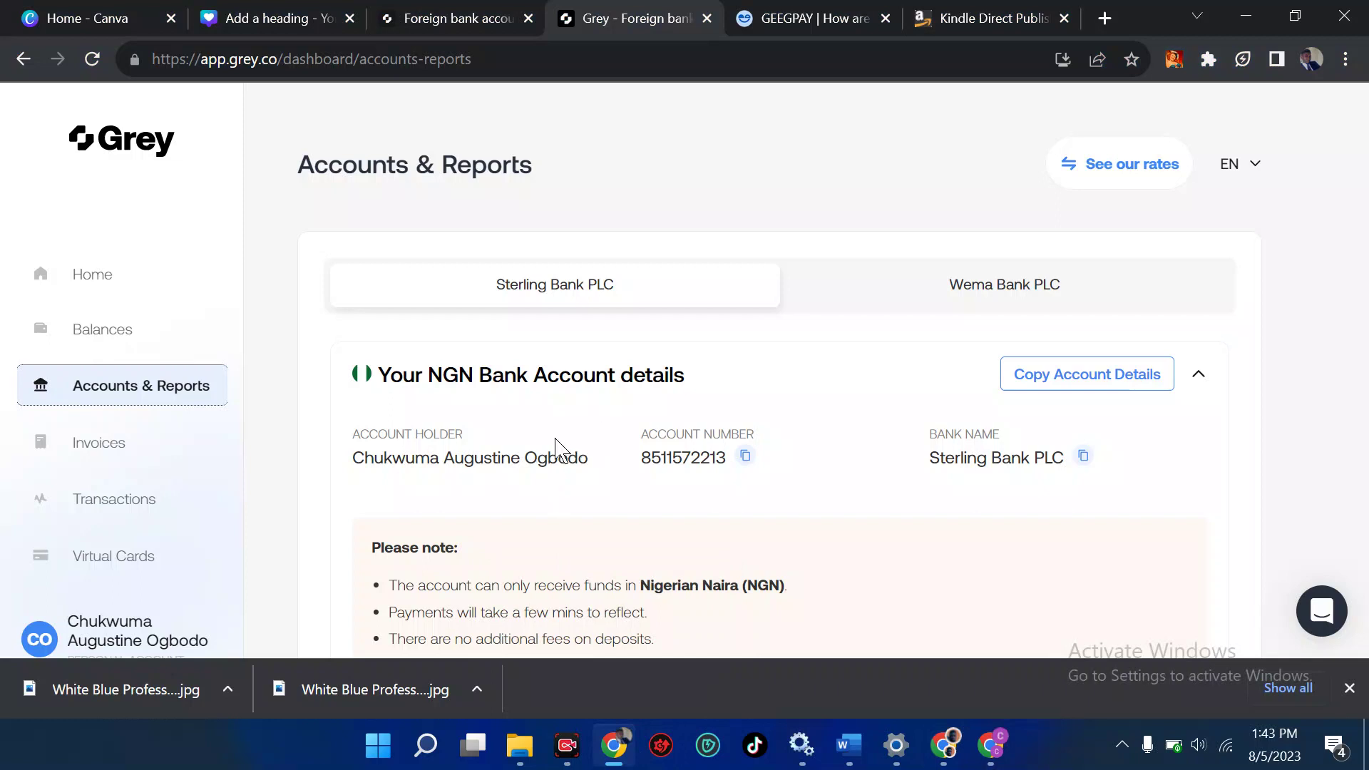
Switch the NGN account view between Sterling Bank PLC and Wema Bank PLC, ending on Wema Bank
scroll(535, 438, down, 4)
scroll(535, 439, down, 1)
scroll(535, 439, up, 4)
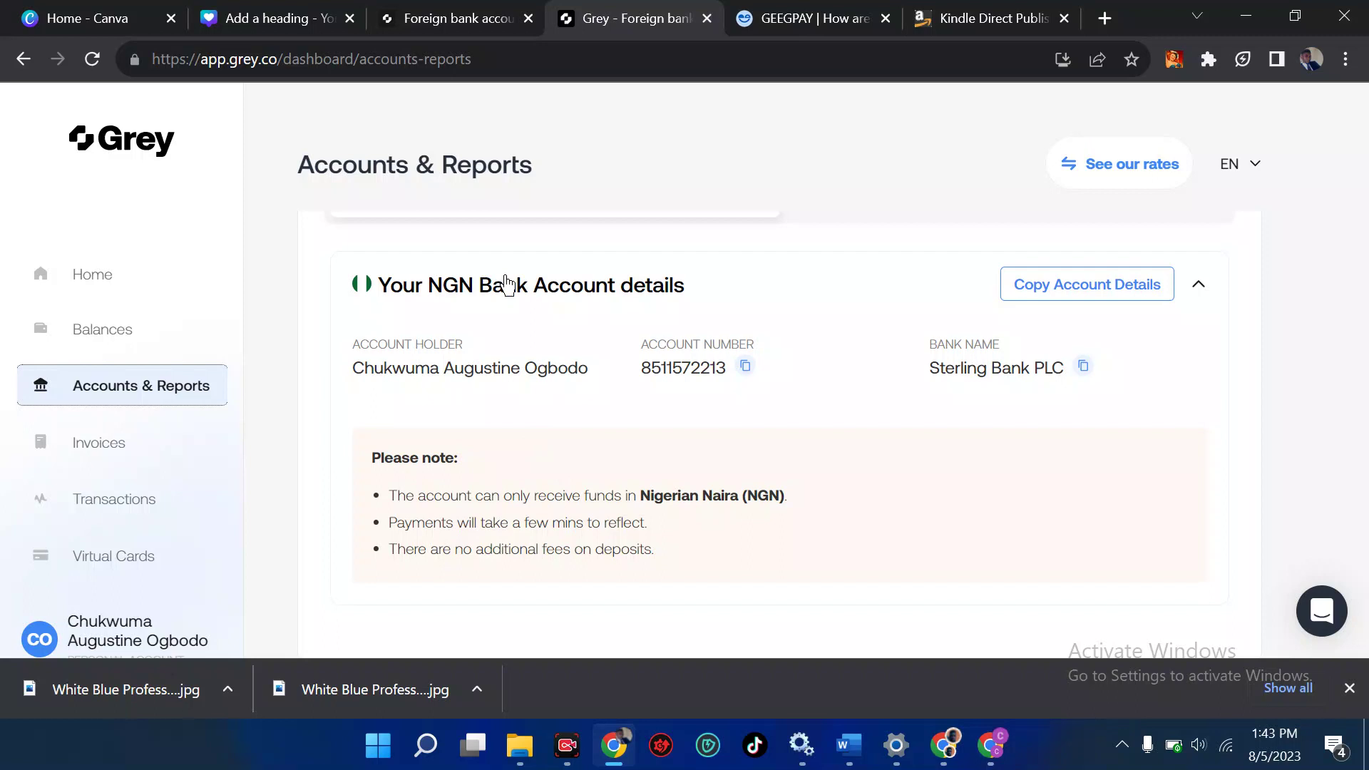
scroll(506, 285, up, 1)
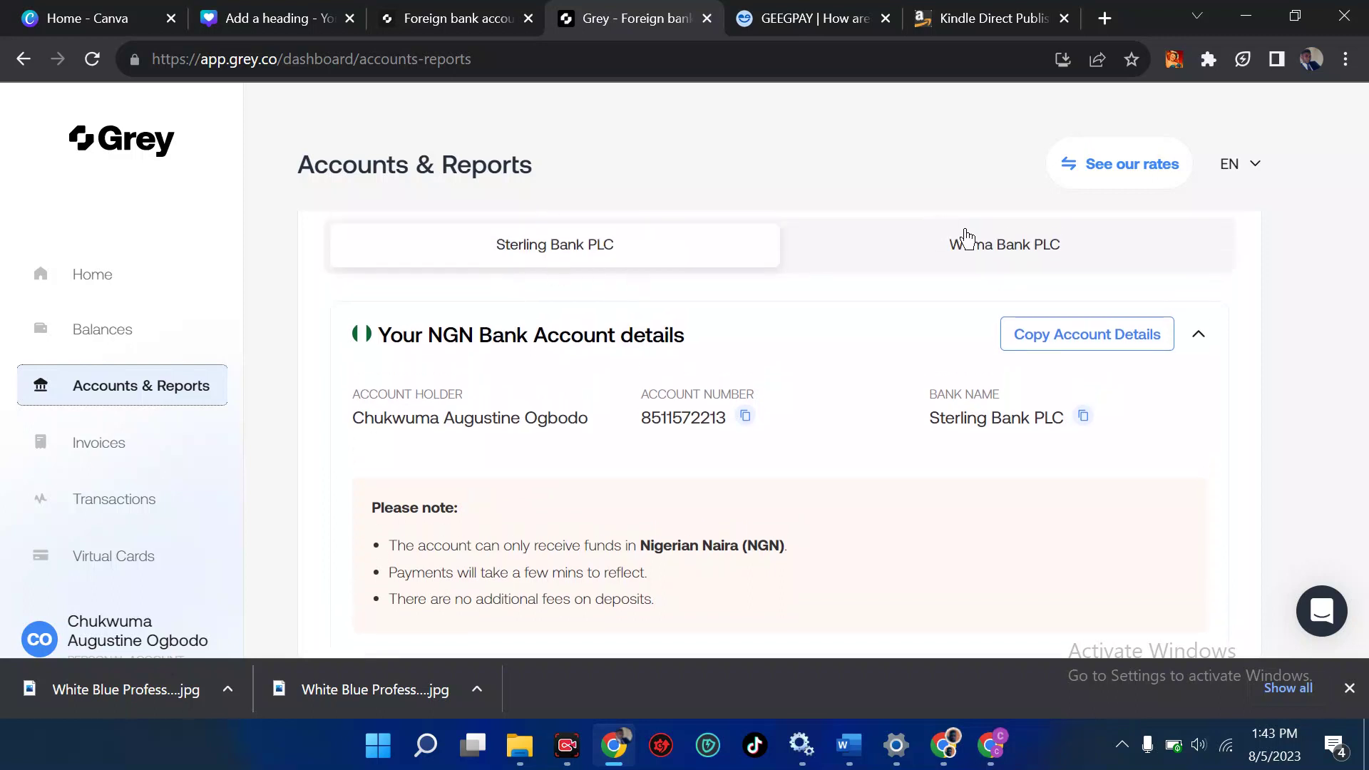
click(1014, 246)
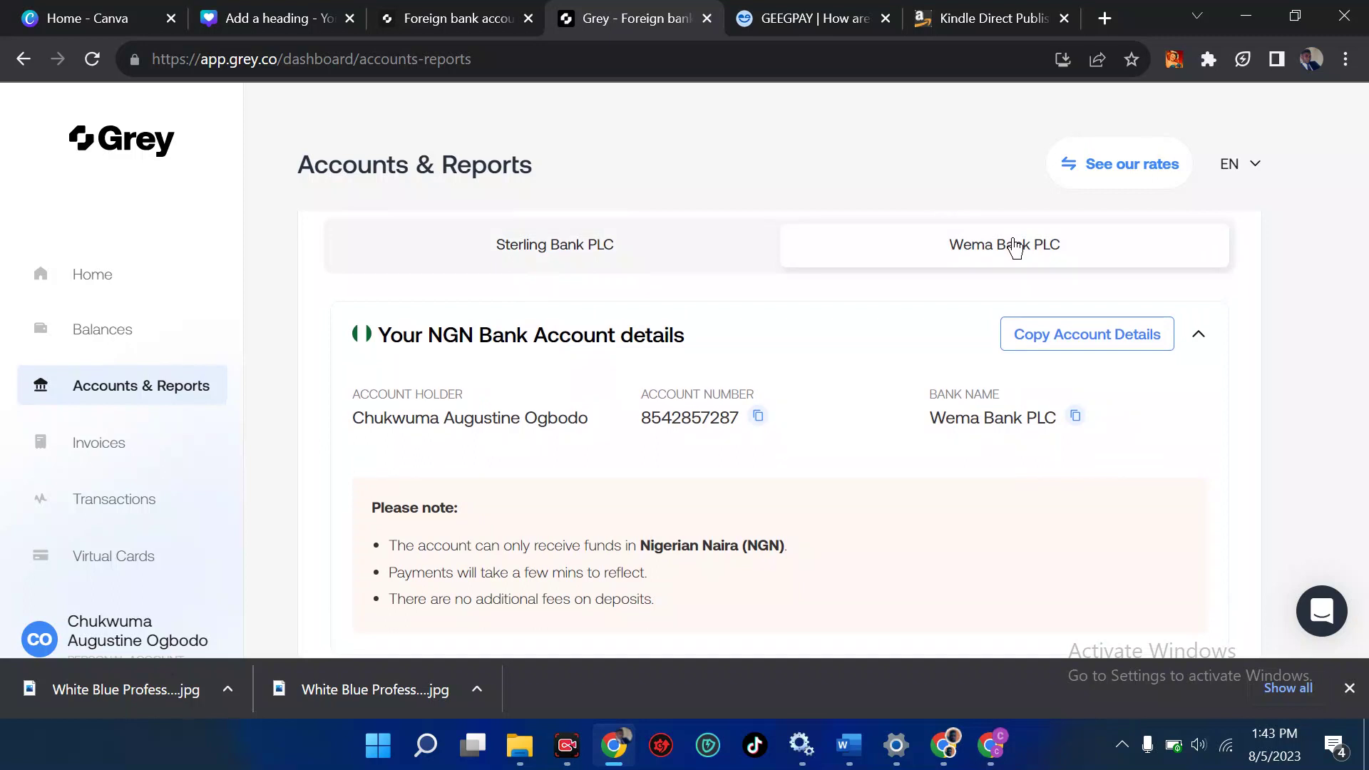
click(665, 257)
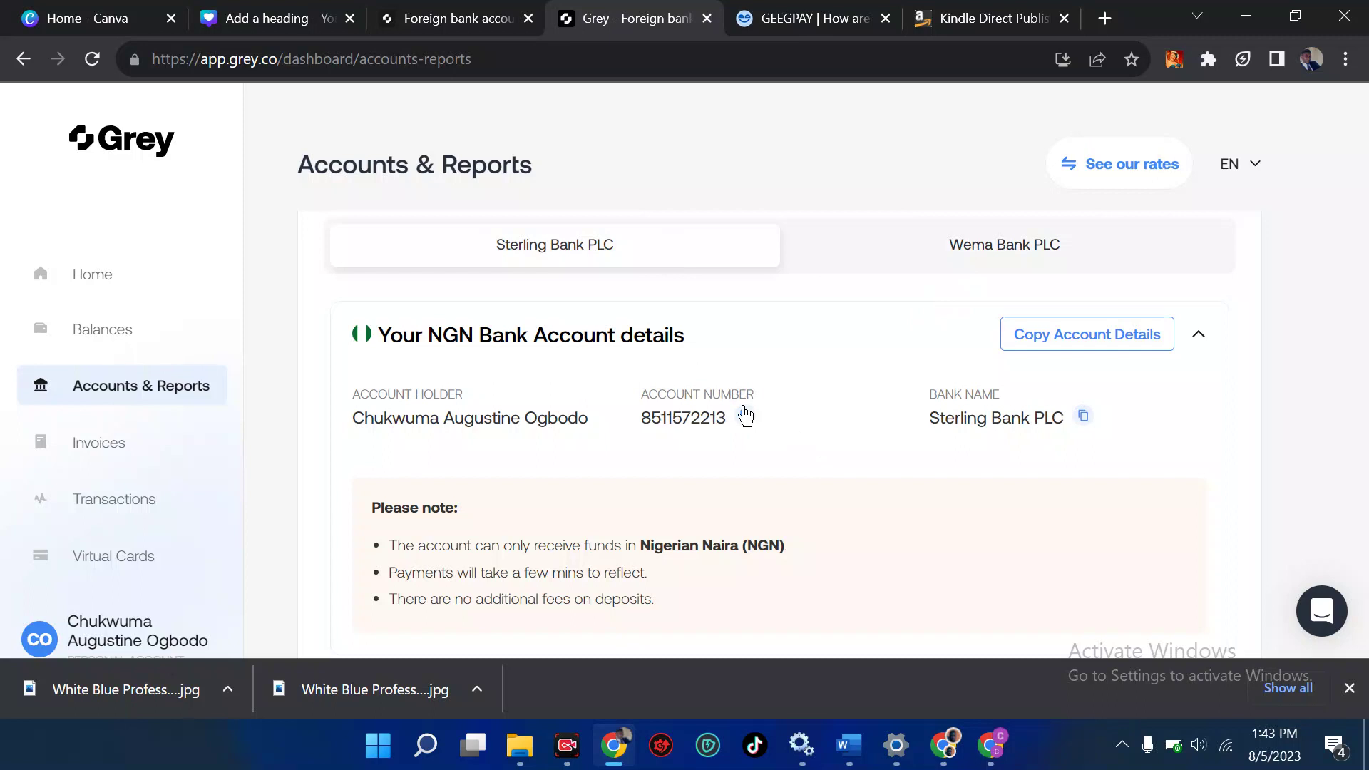
click(1007, 256)
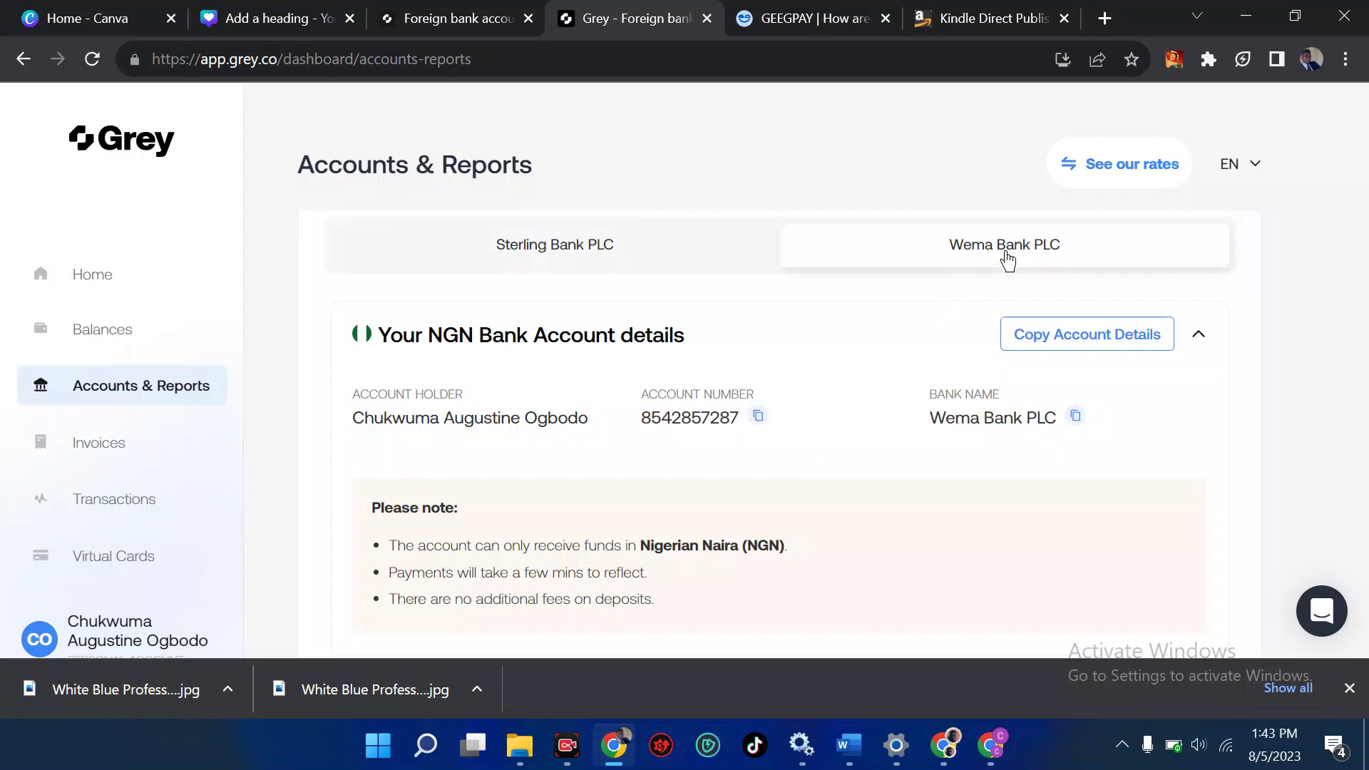
Highlight the Naira-only note and scroll down to the Clear Junction Limited EUR account details
scroll(1006, 260, down, 3)
drag(380, 266, 798, 349)
scroll(798, 349, down, 1)
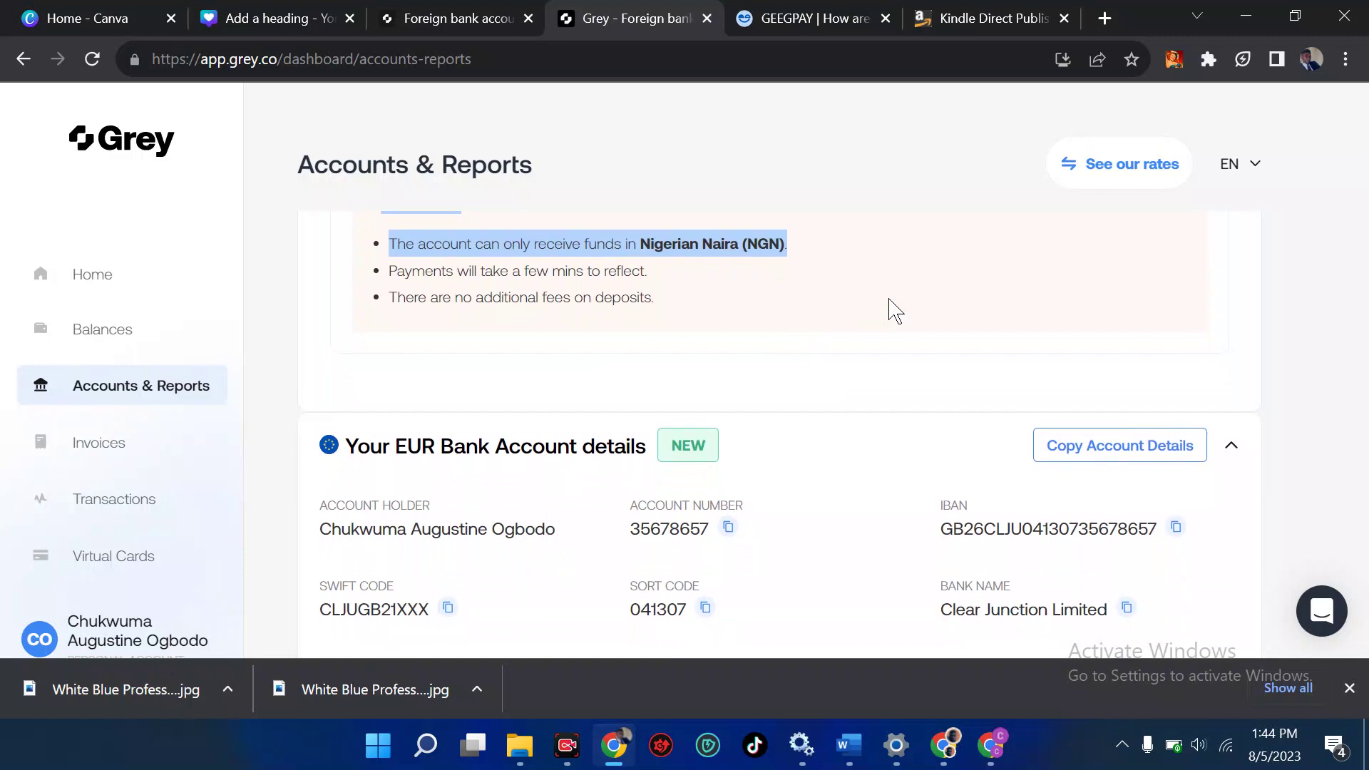
scroll(894, 310, up, 2)
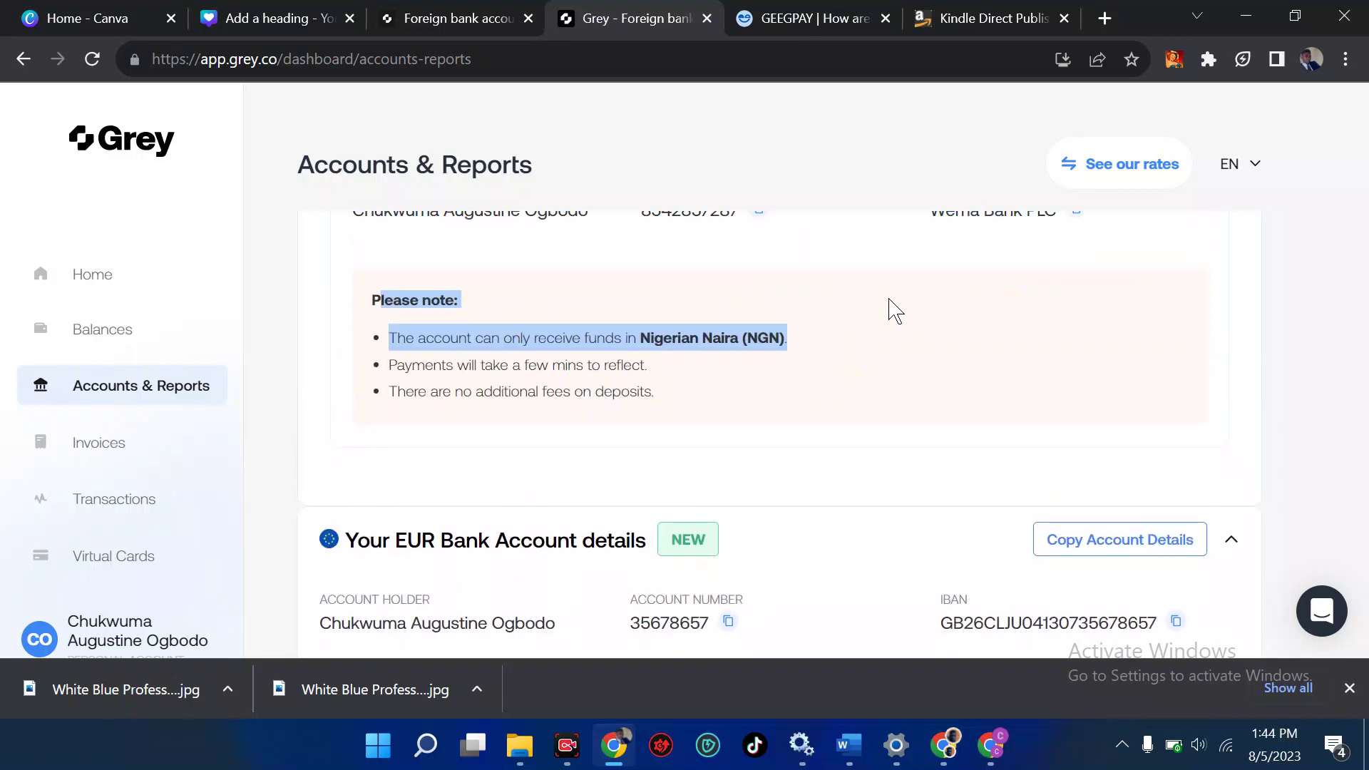
scroll(894, 311, up, 1)
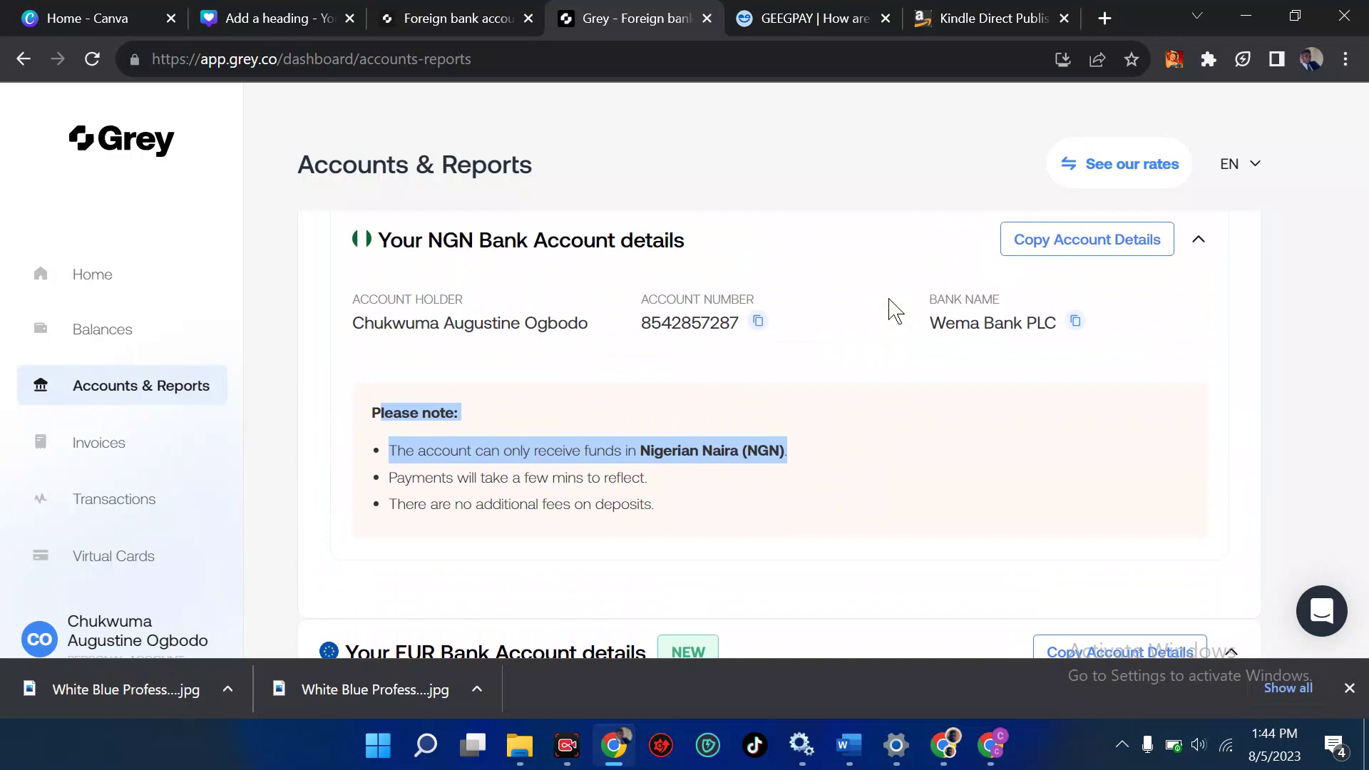
scroll(892, 310, down, 1)
scroll(799, 336, up, 1)
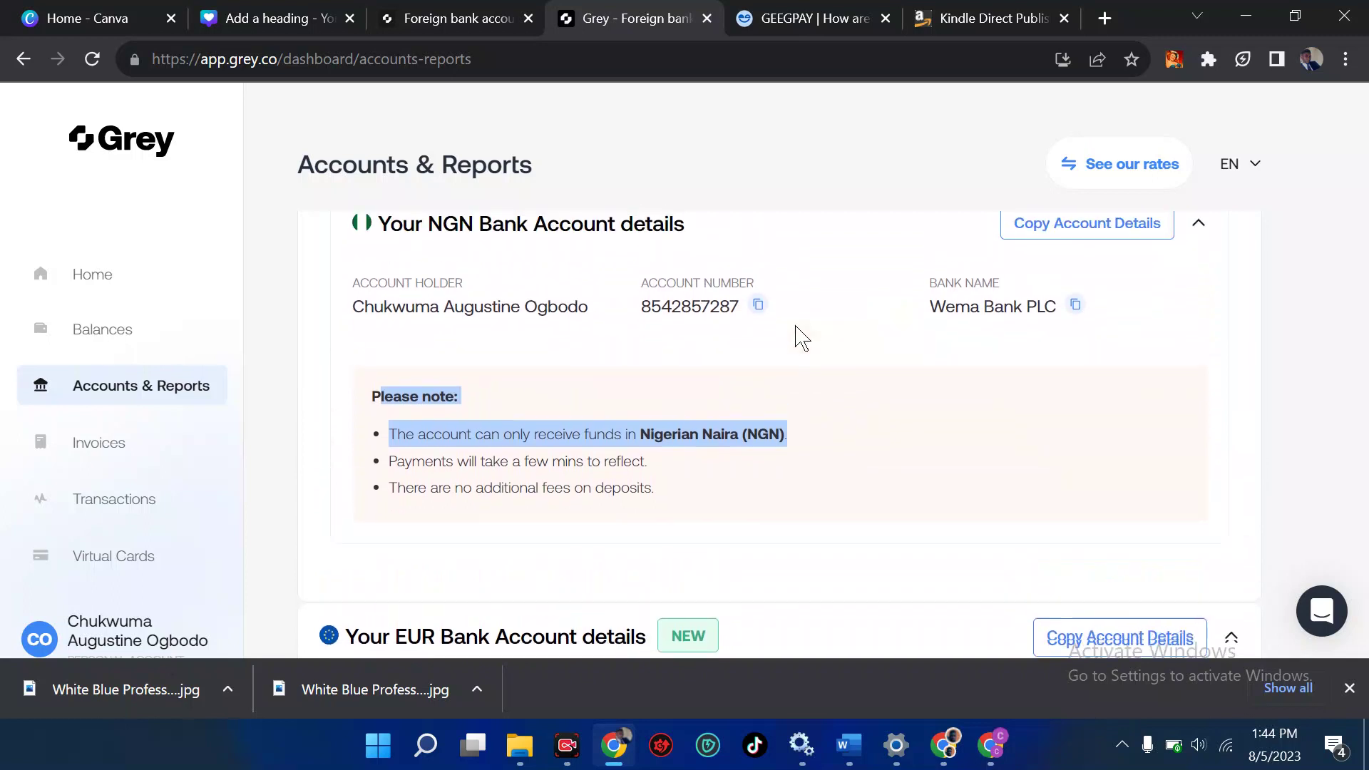
scroll(799, 332, down, 2)
scroll(799, 332, down, 2)
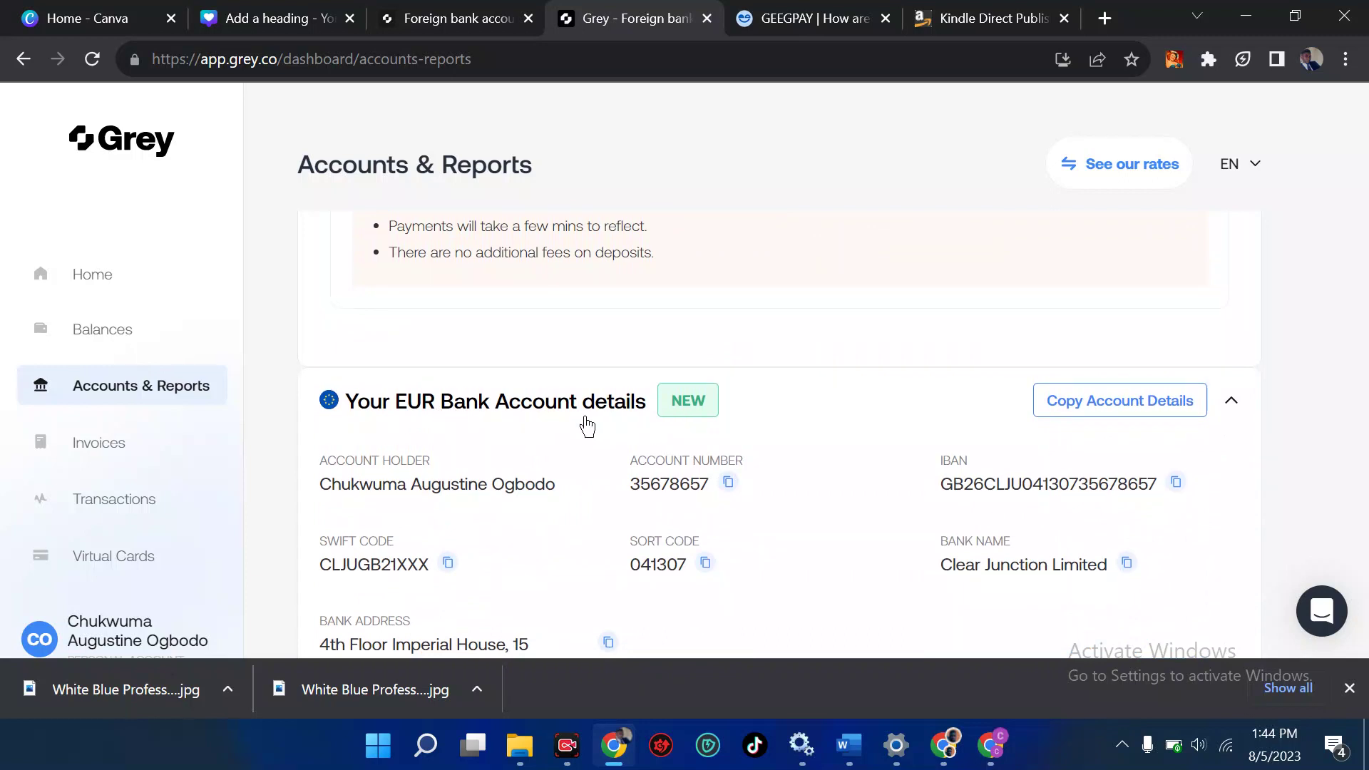
scroll(585, 424, down, 1)
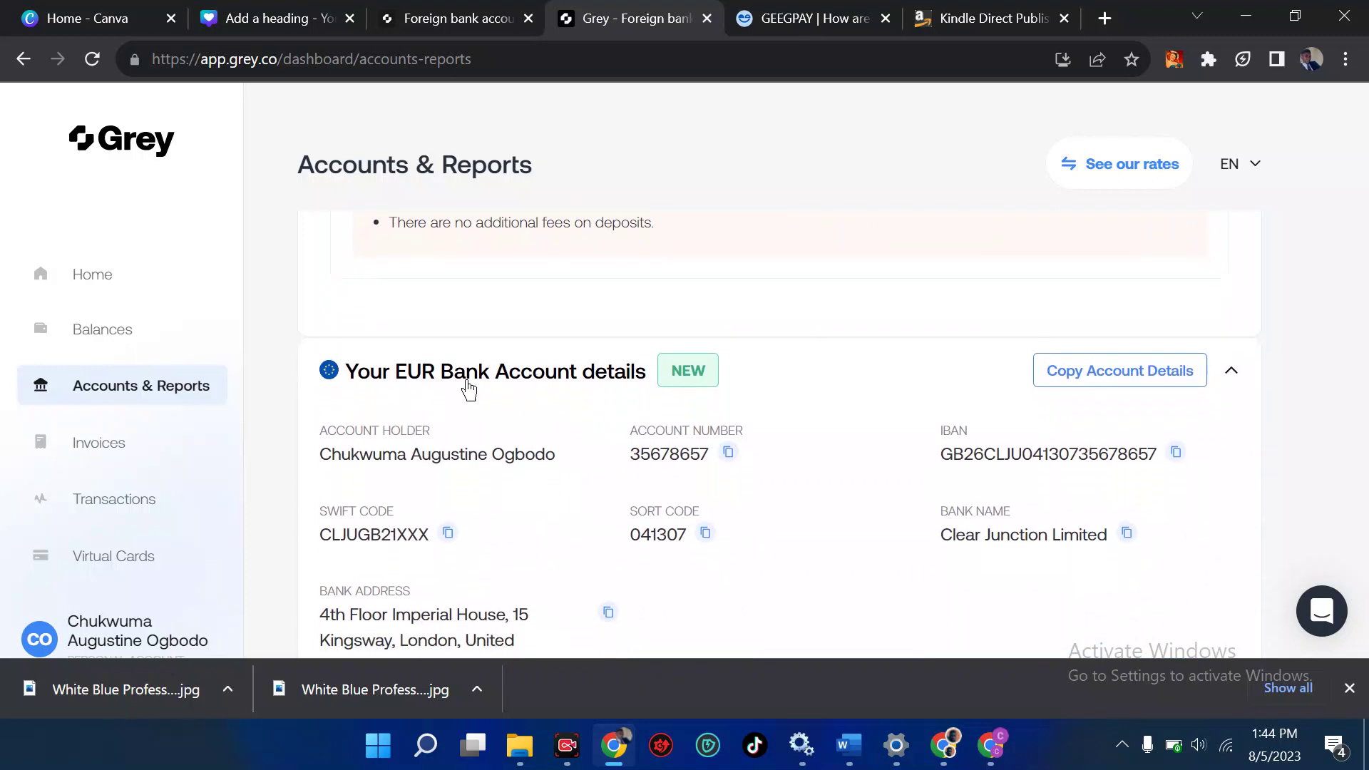
click(1102, 15)
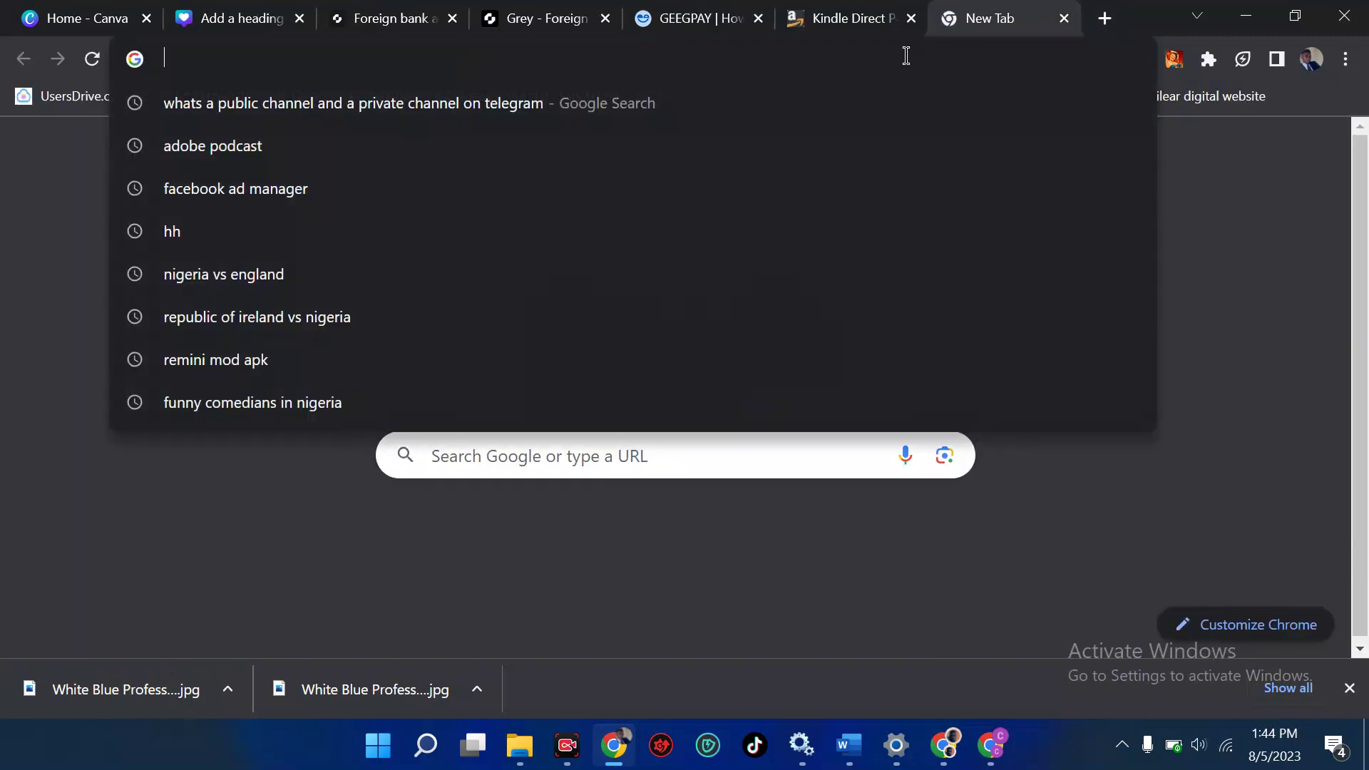
Search Google for 'symbol for euro and pounds' and select the € and £ symbols
text(symbo)
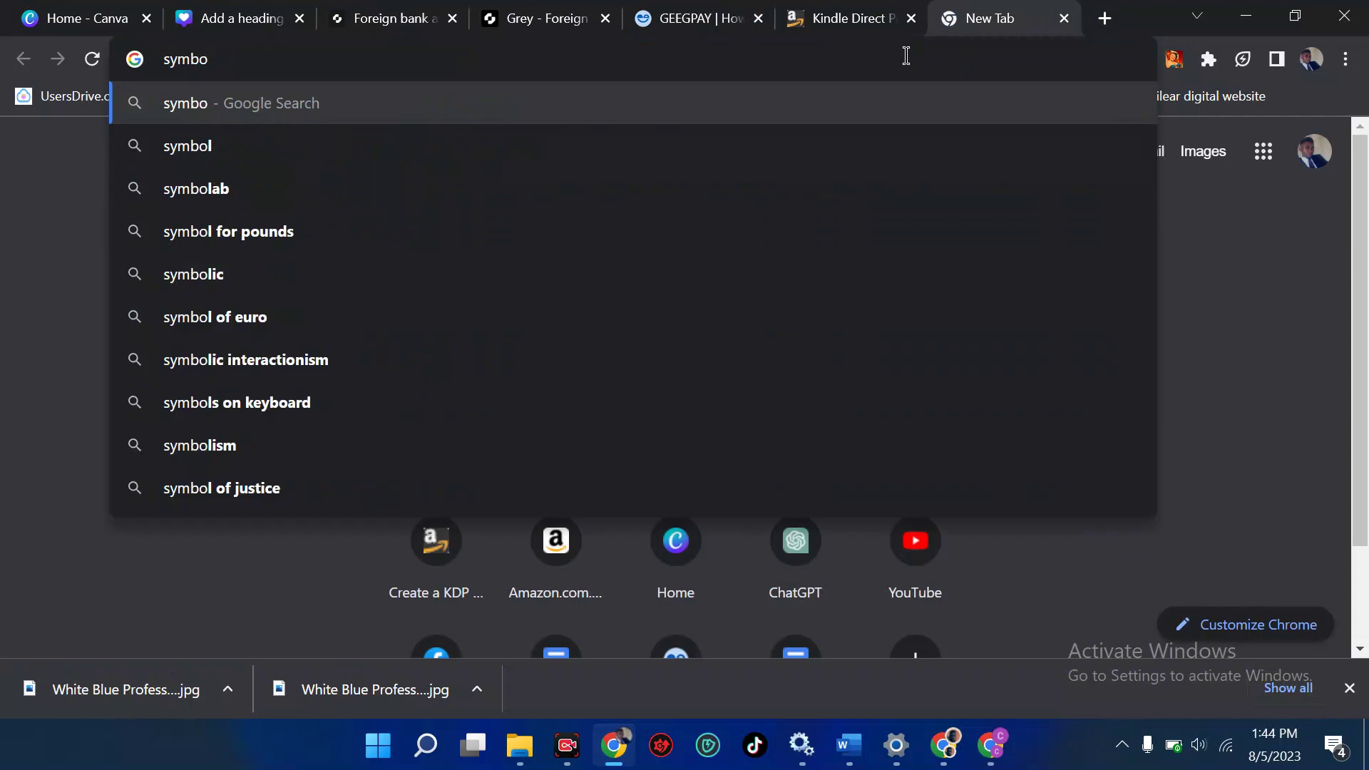
text(l for euro)
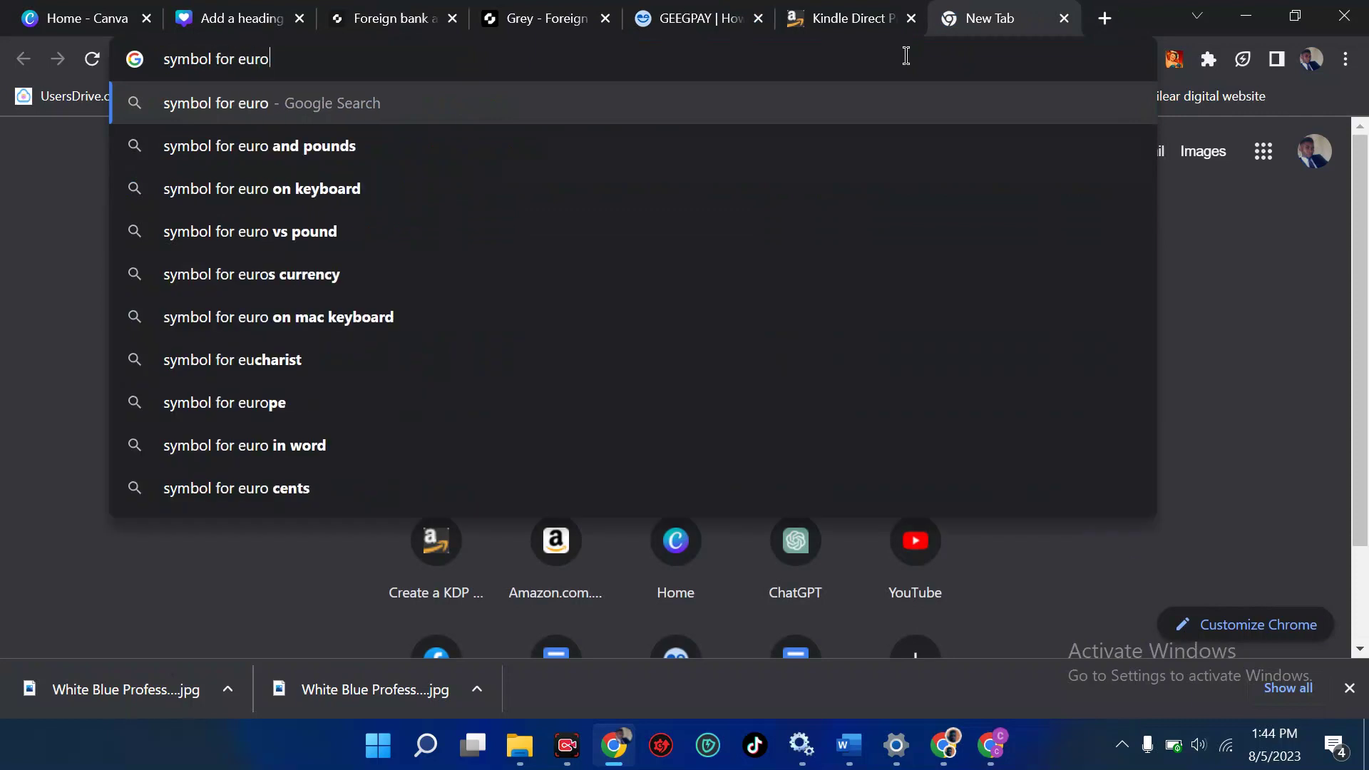
text( and pounds)
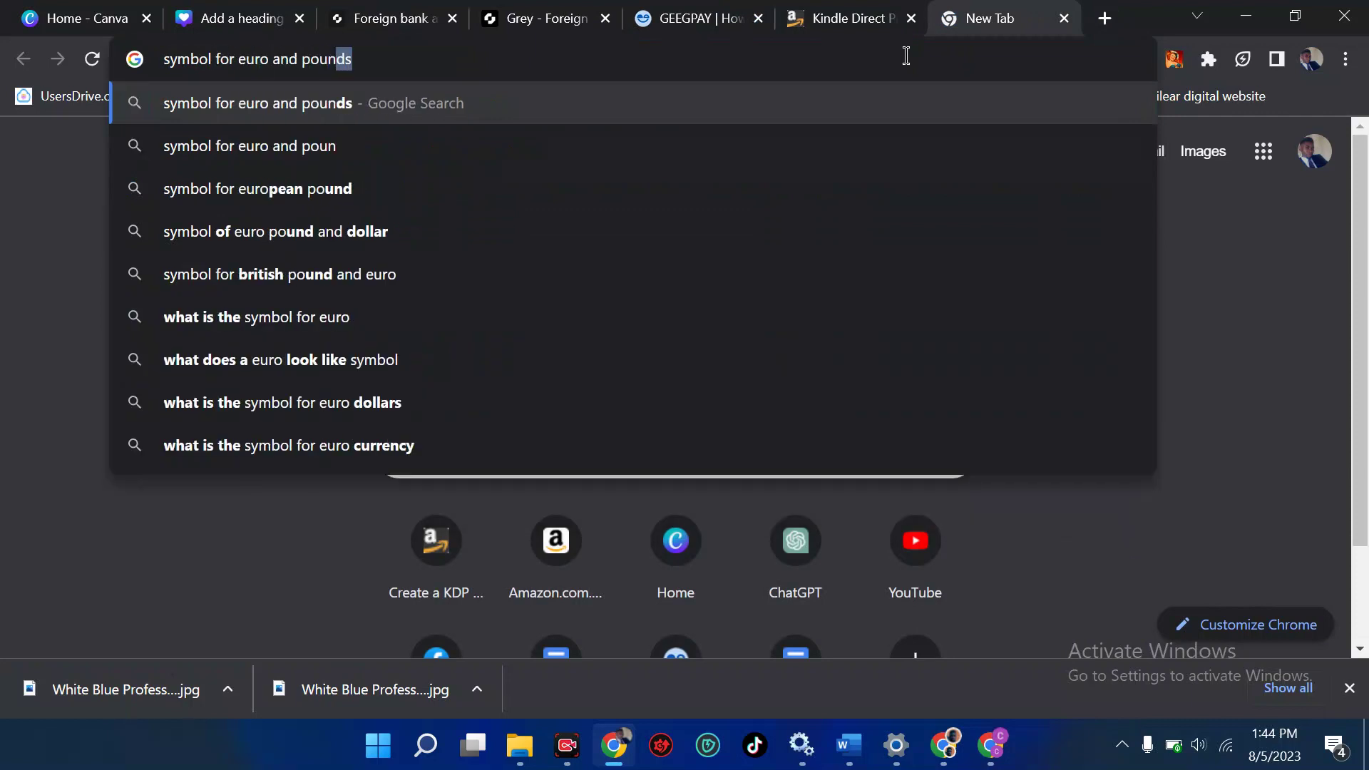
key(Return)
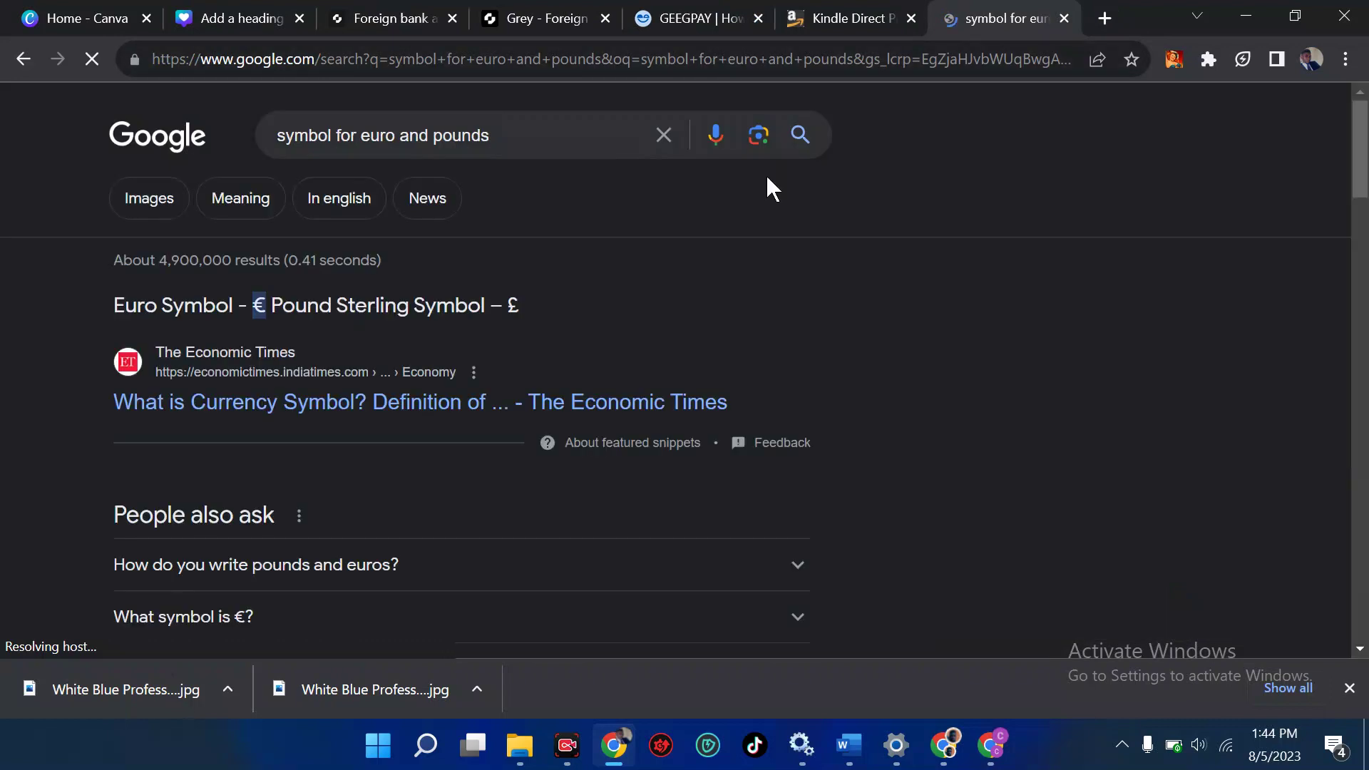
click(337, 364)
drag(526, 307, 507, 308)
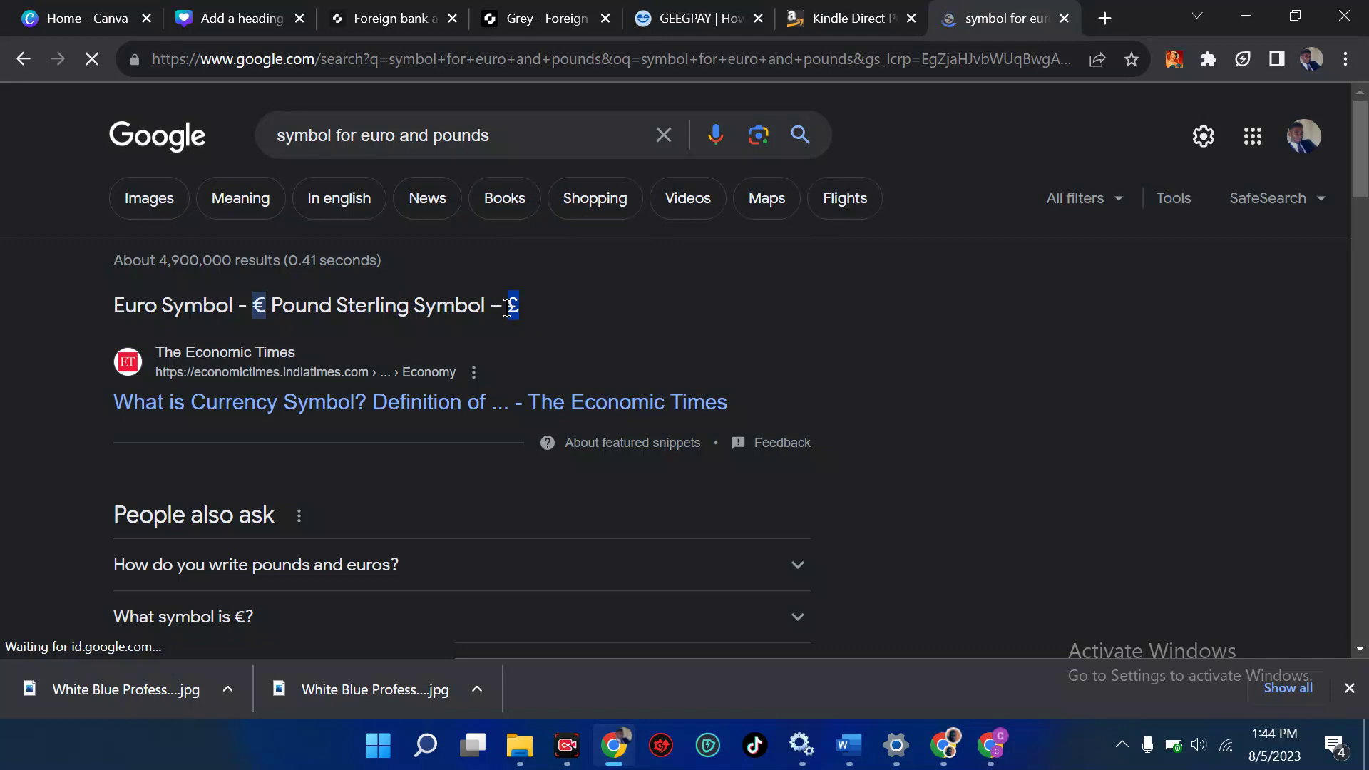
Go to kdp.amazon.com on the KDP tab, sign in, and open Your Account
mouse_move(813, 22)
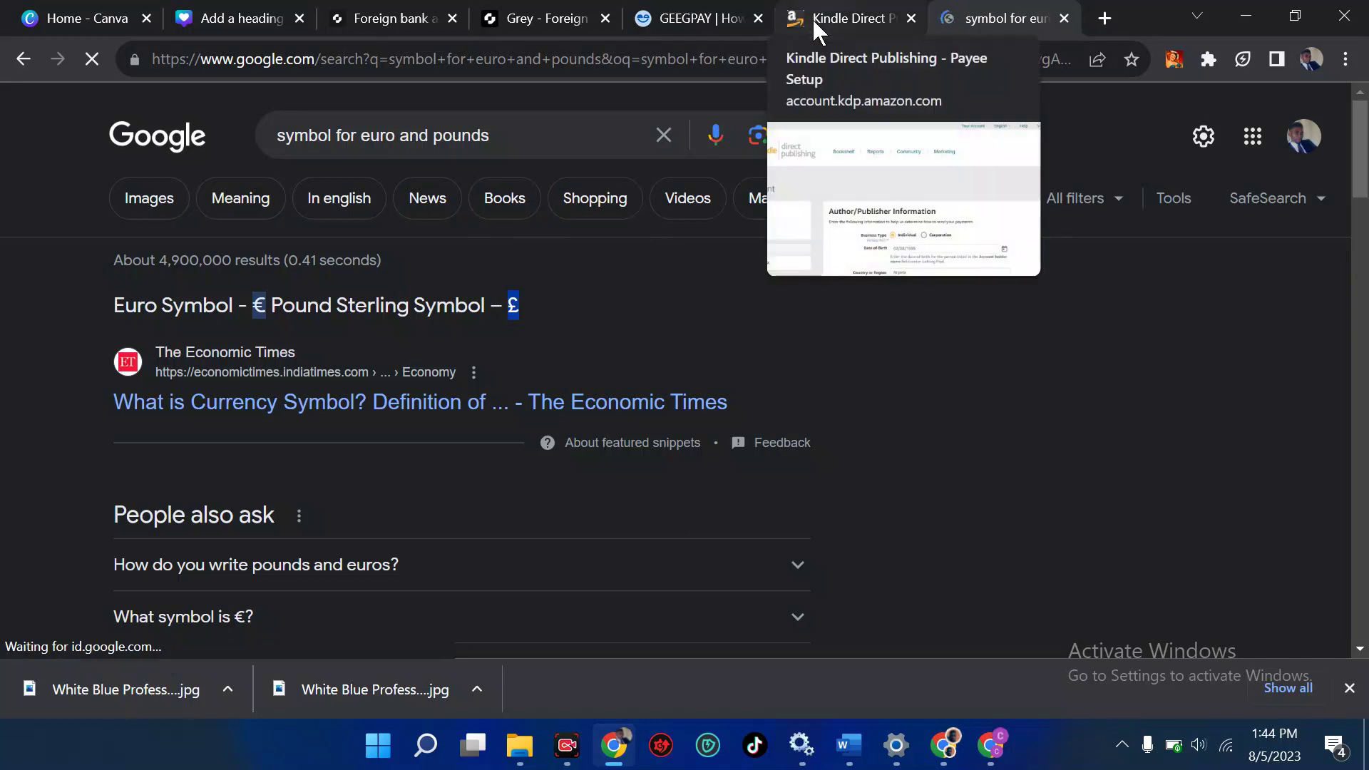
click(813, 21)
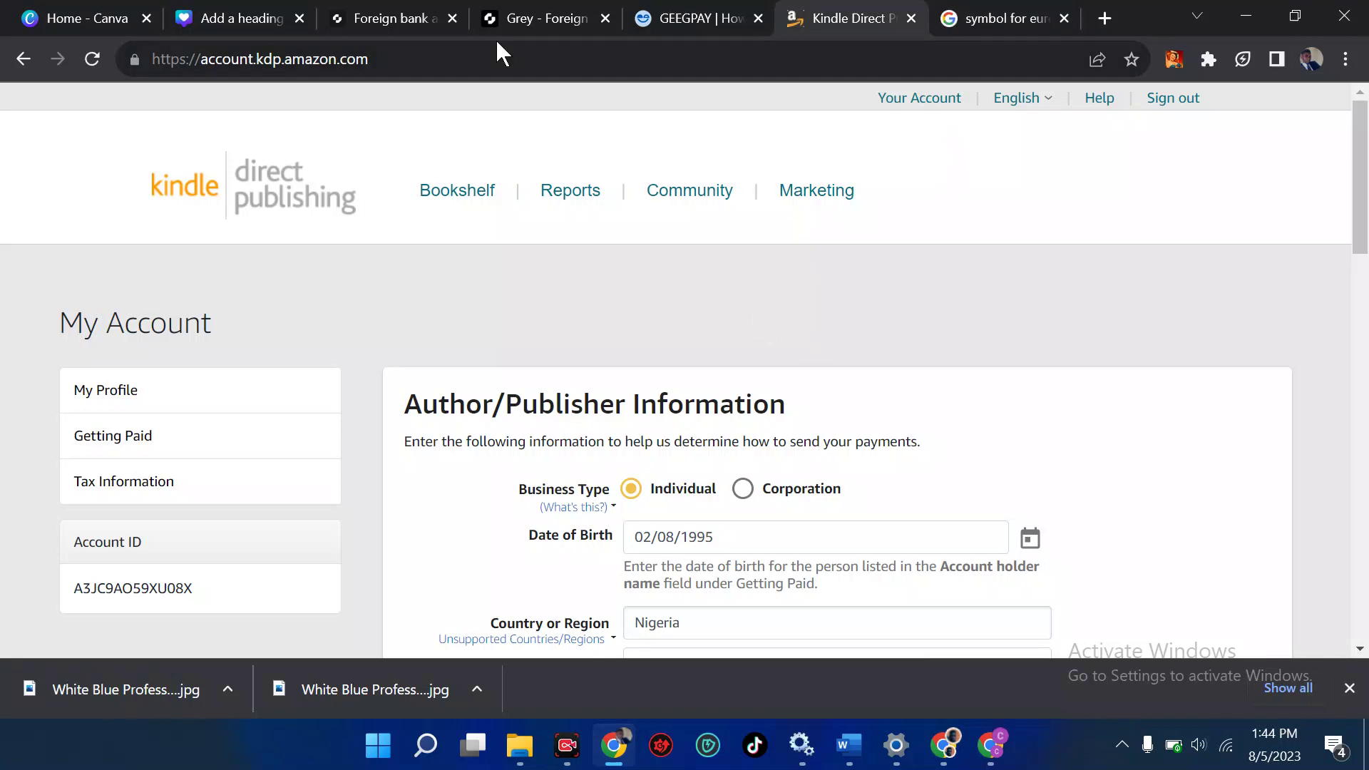
double_click(441, 58)
click(440, 59)
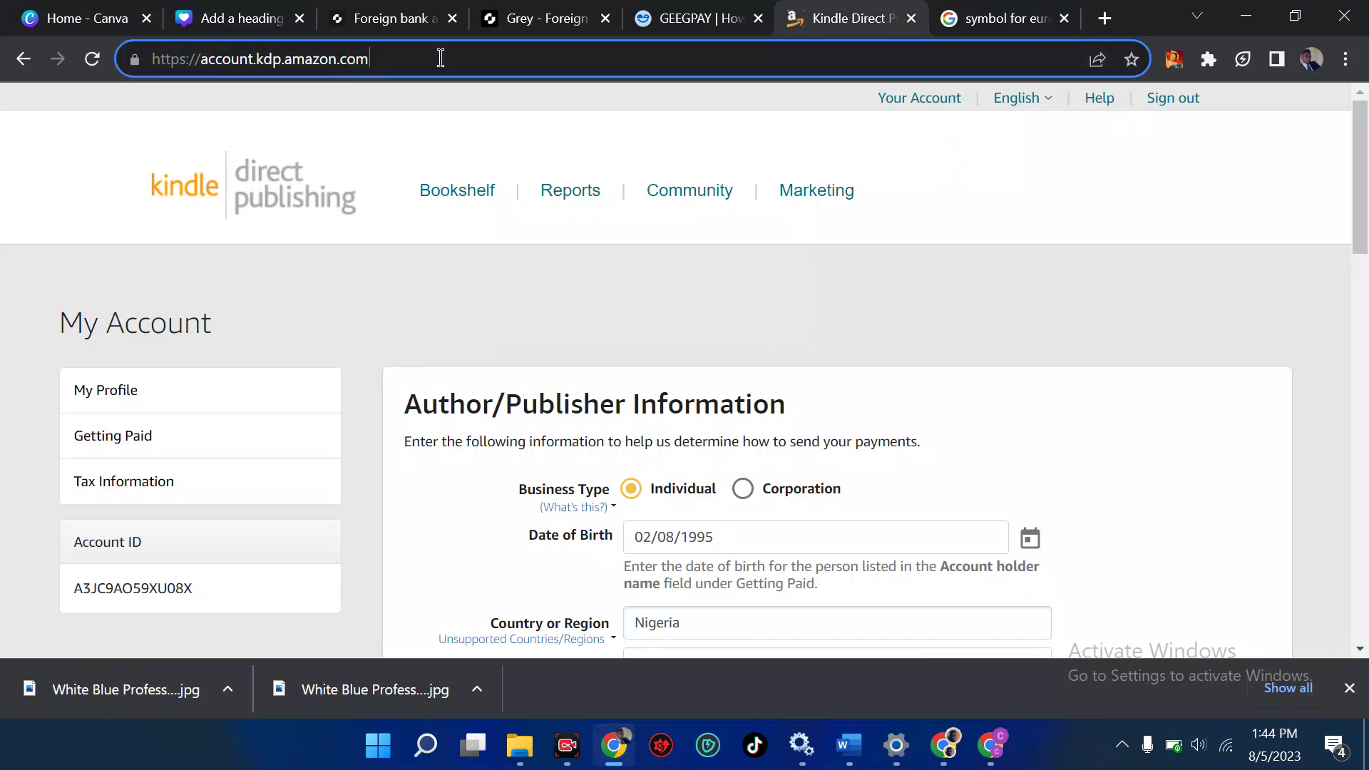
triple_click(441, 59)
text(kdp.c)
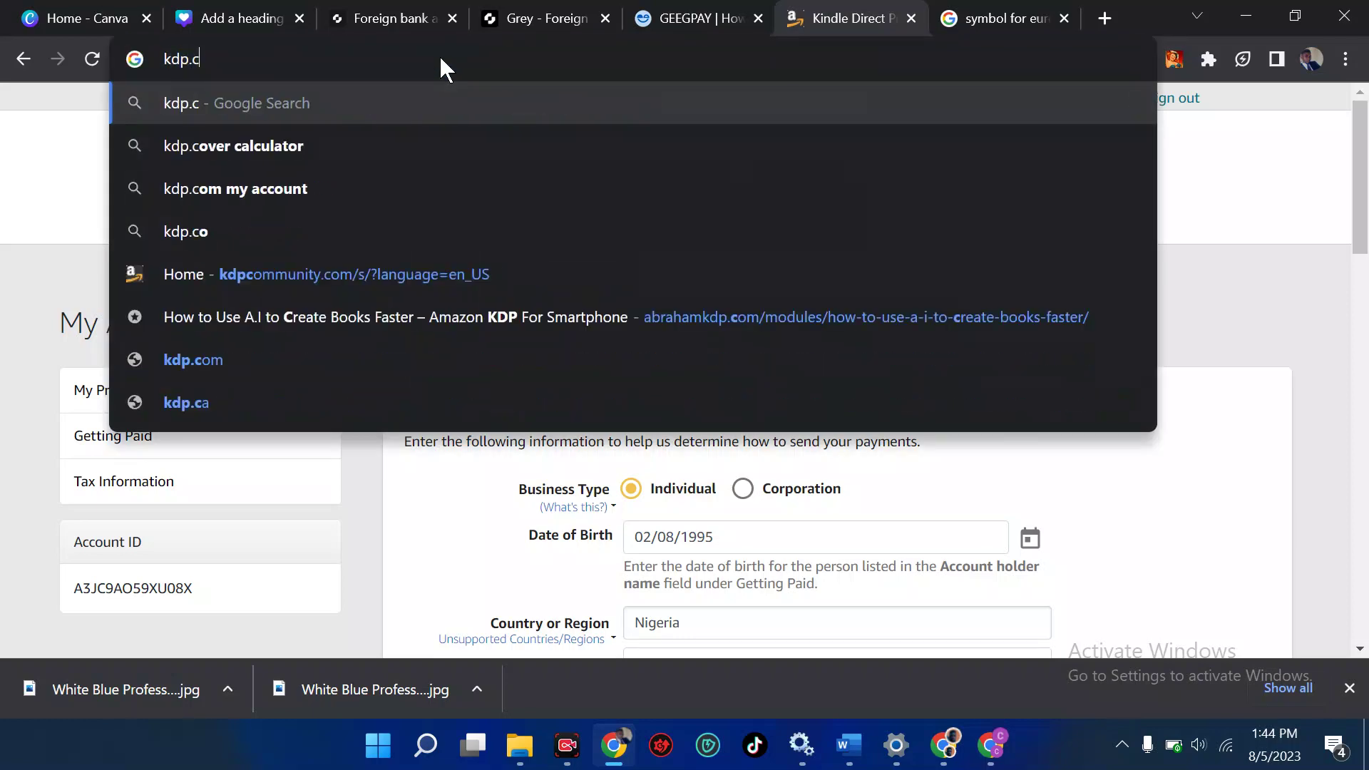
key(BackSpace)
text(amazon)
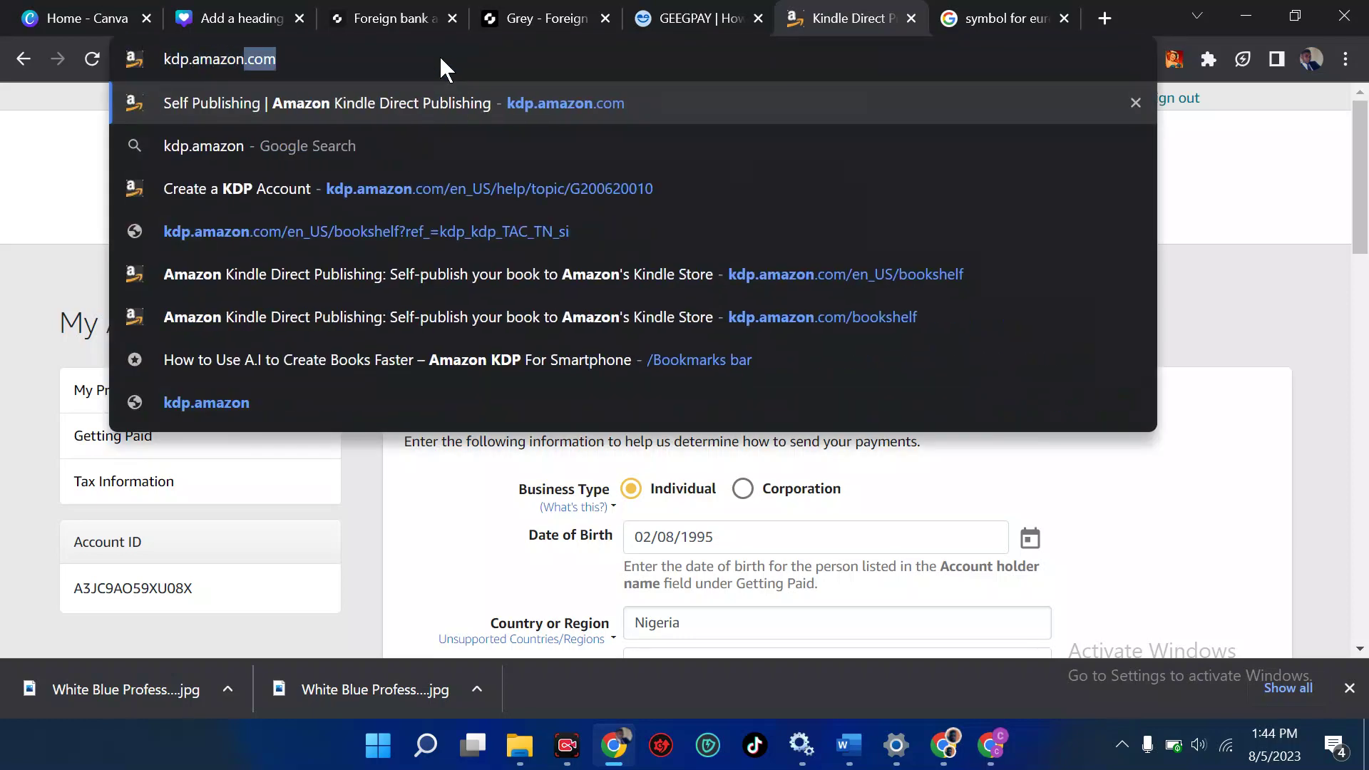
key(Return)
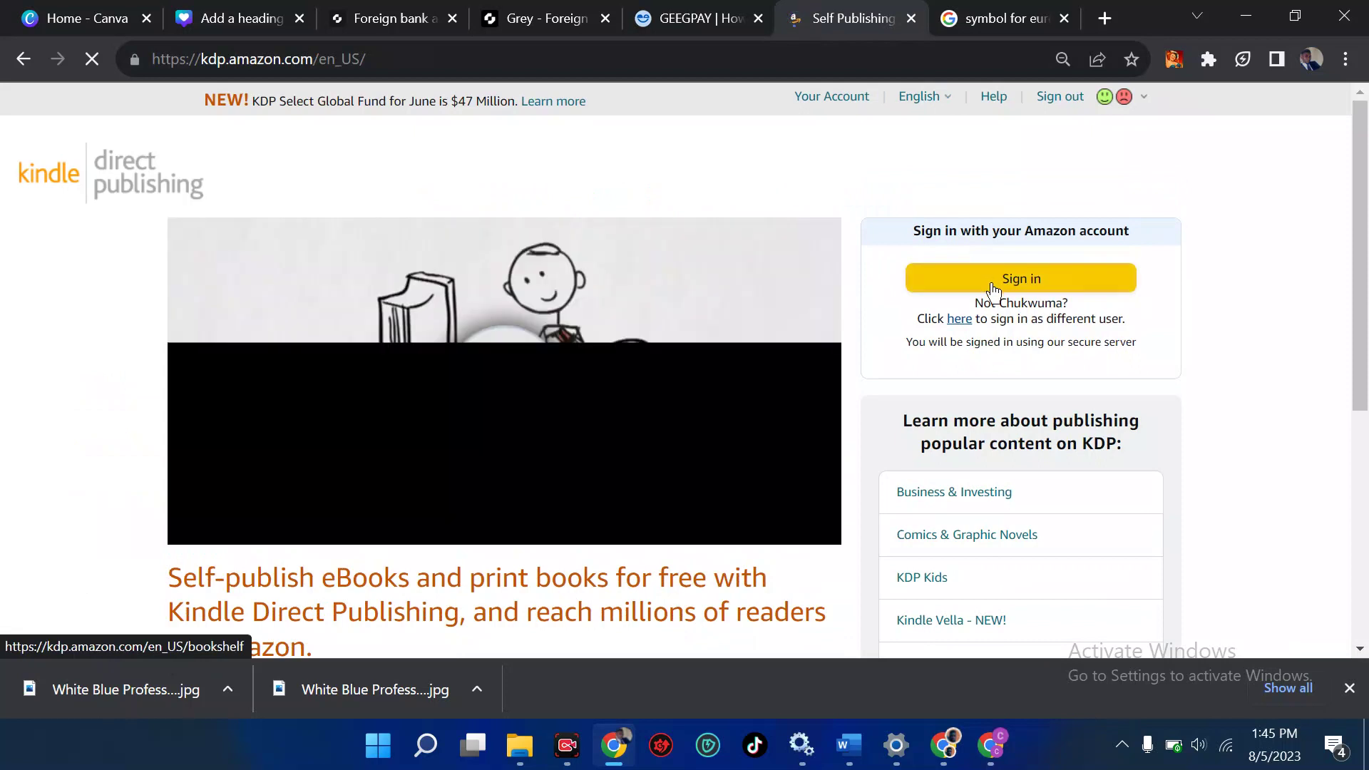
click(993, 286)
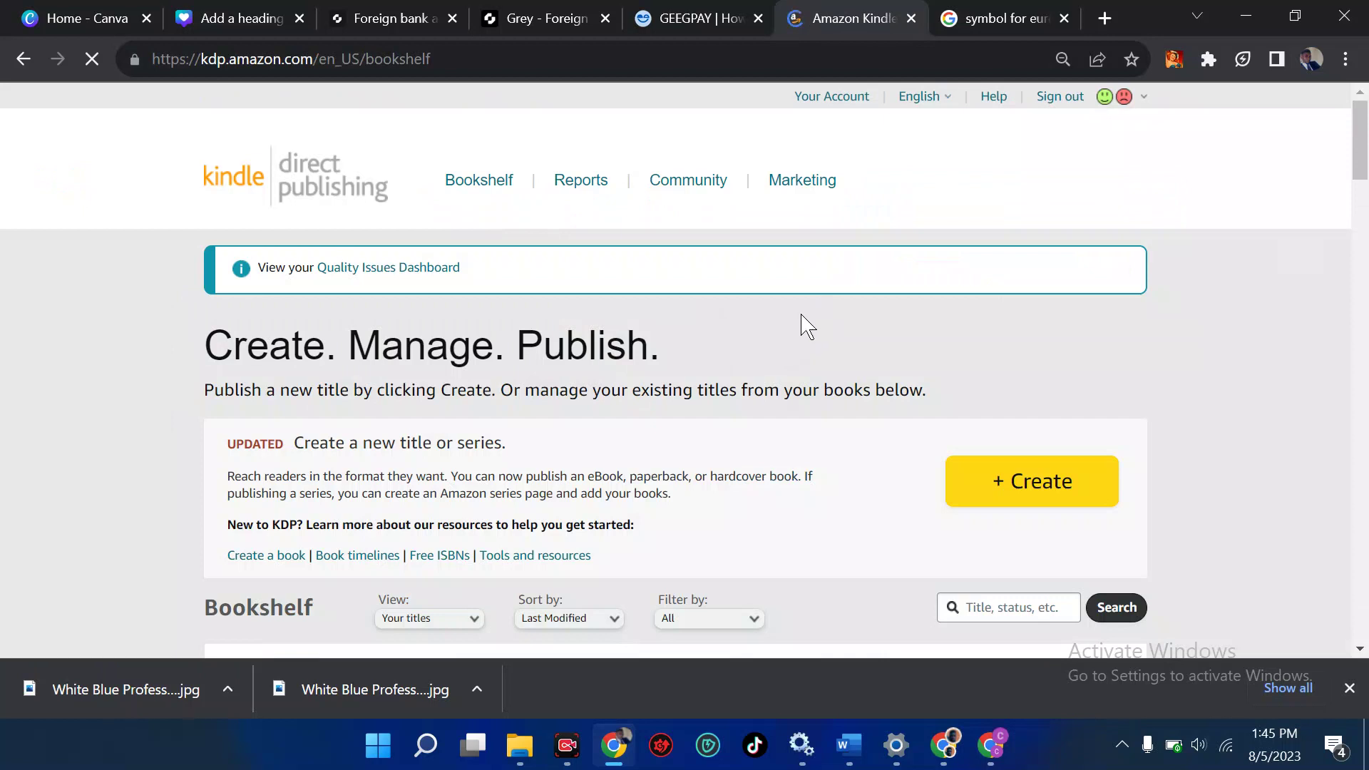
click(843, 107)
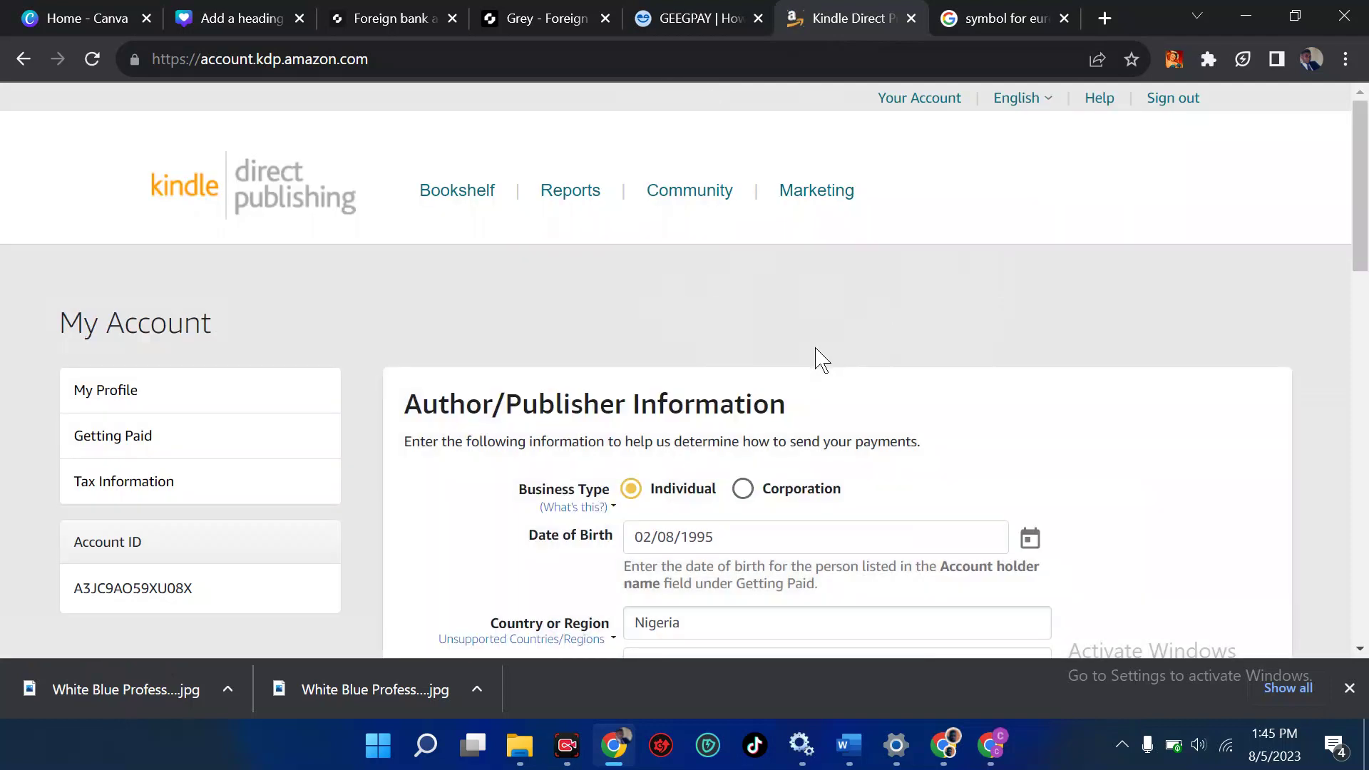
Scroll down to Getting Paid and start adding another bank account
scroll(822, 360, down, 2)
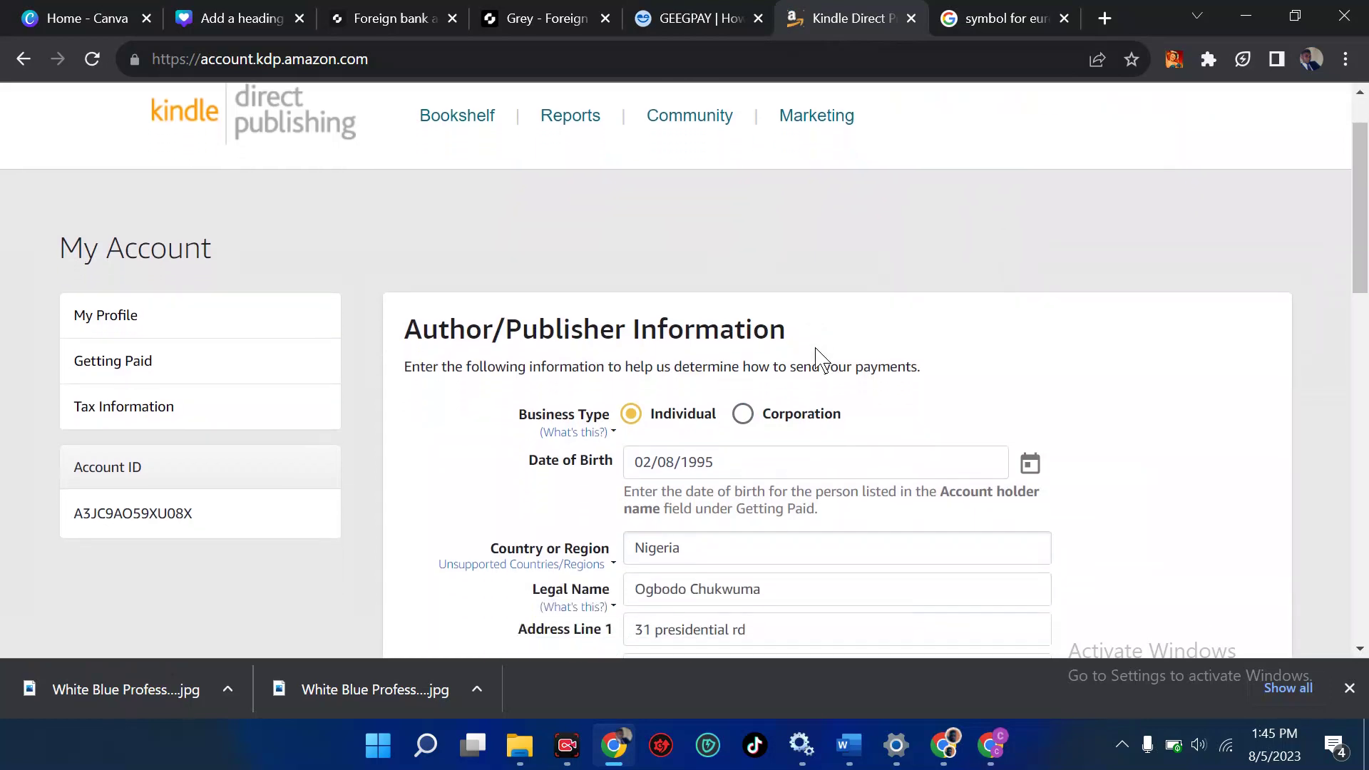
scroll(819, 357, down, 10)
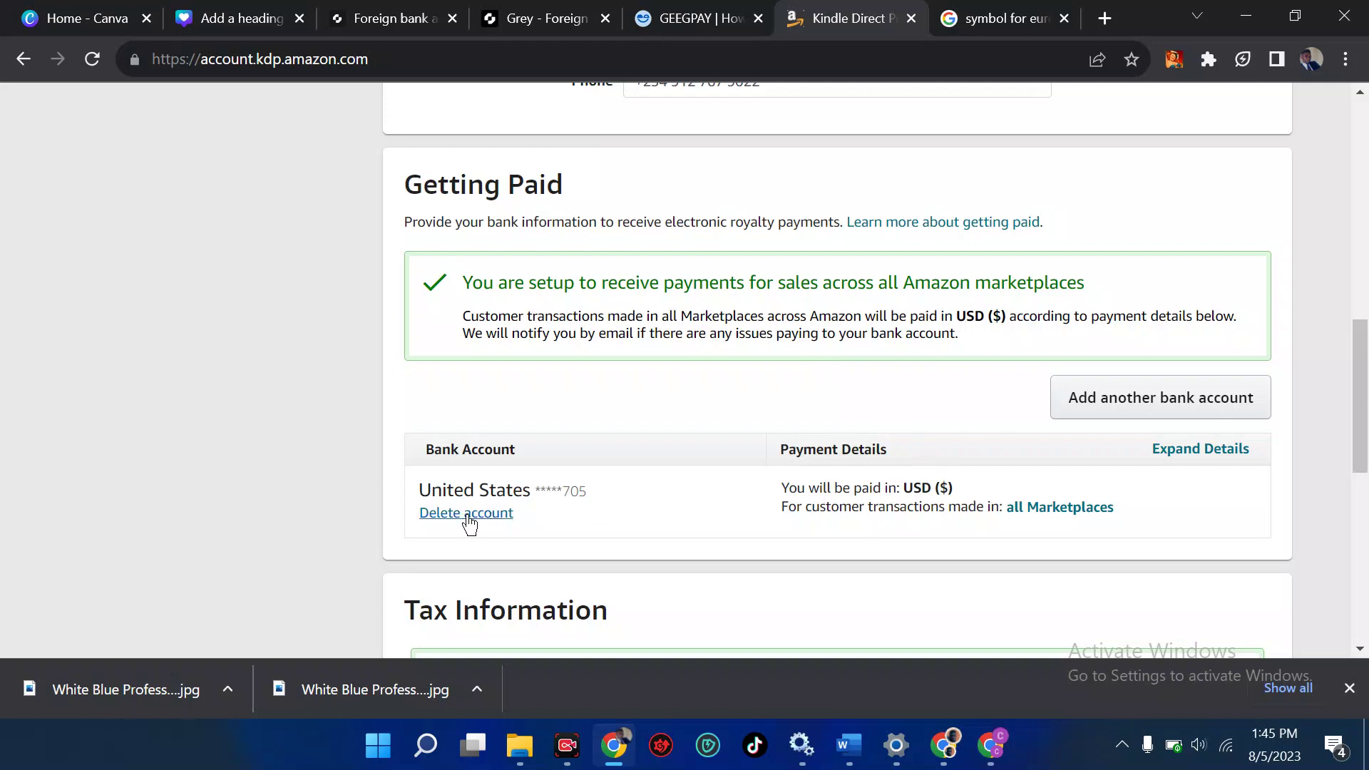
scroll(515, 521, down, 2)
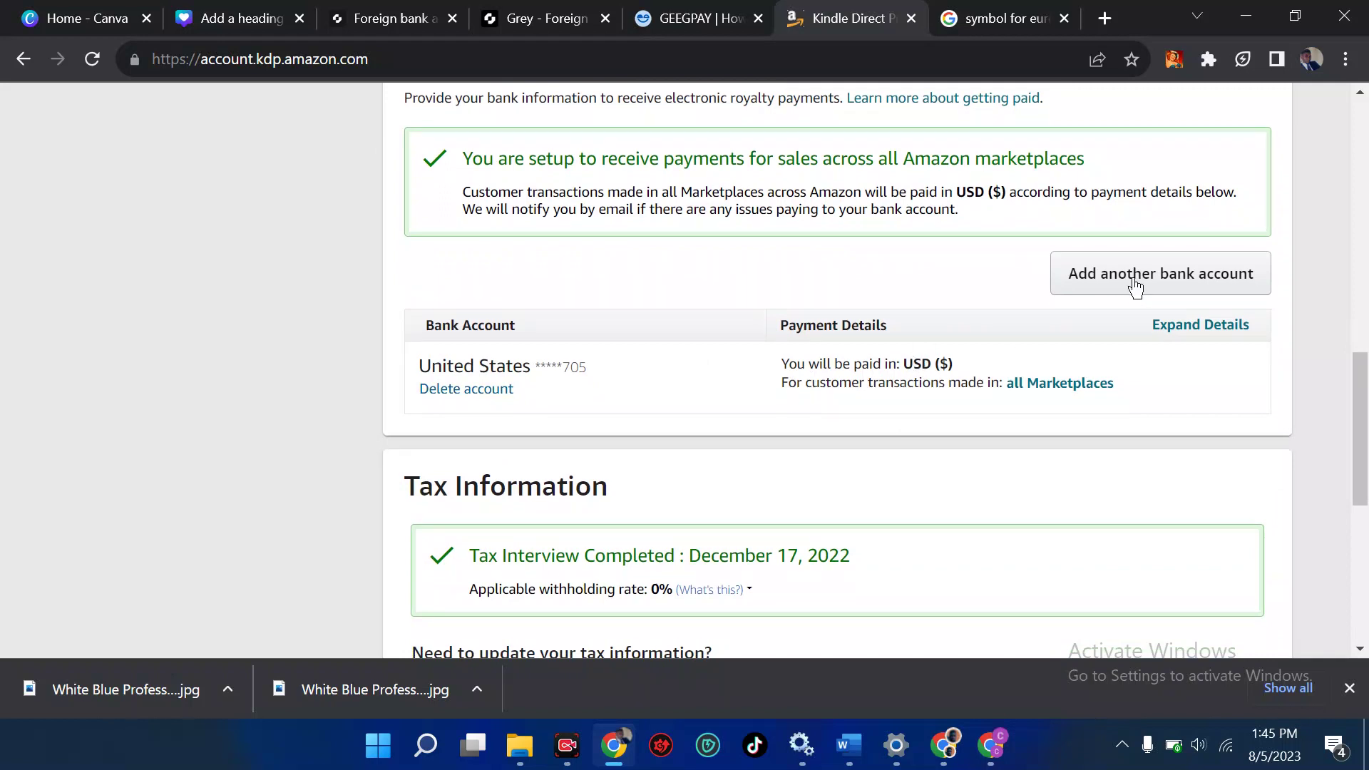
scroll(1134, 288, down, 2)
scroll(1128, 275, up, 2)
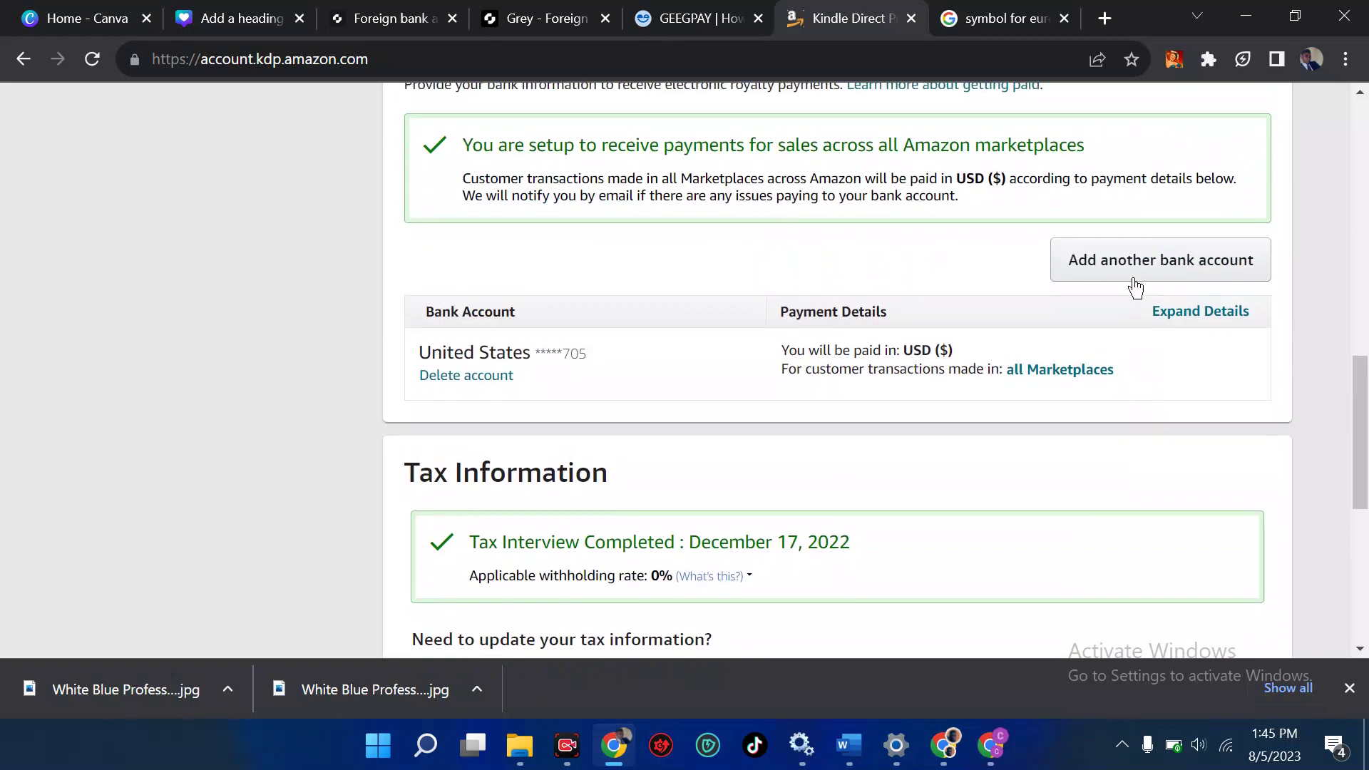
click(1124, 267)
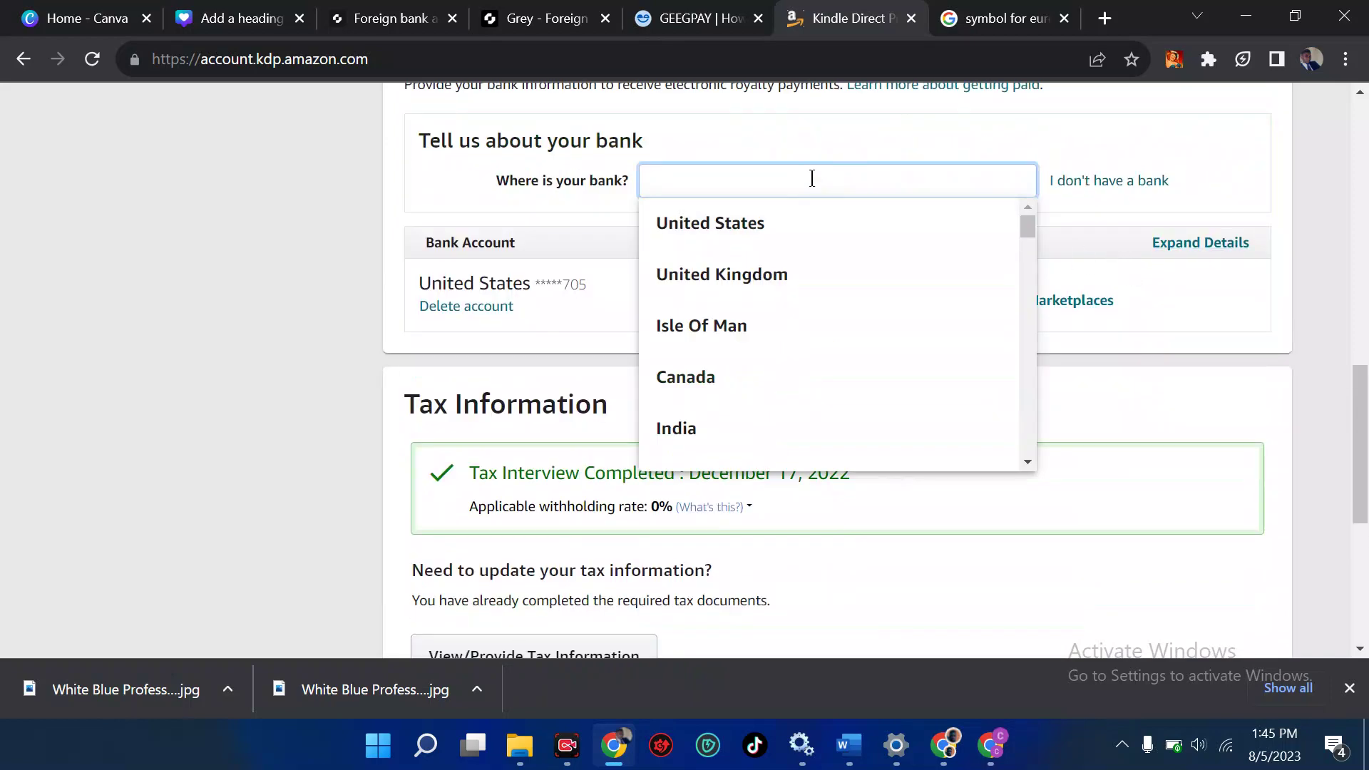
Scroll through the 'Where is your bank?' country list
scroll(800, 401, down, 1)
scroll(799, 402, down, 4)
scroll(800, 402, down, 3)
scroll(799, 401, down, 3)
scroll(800, 401, down, 15)
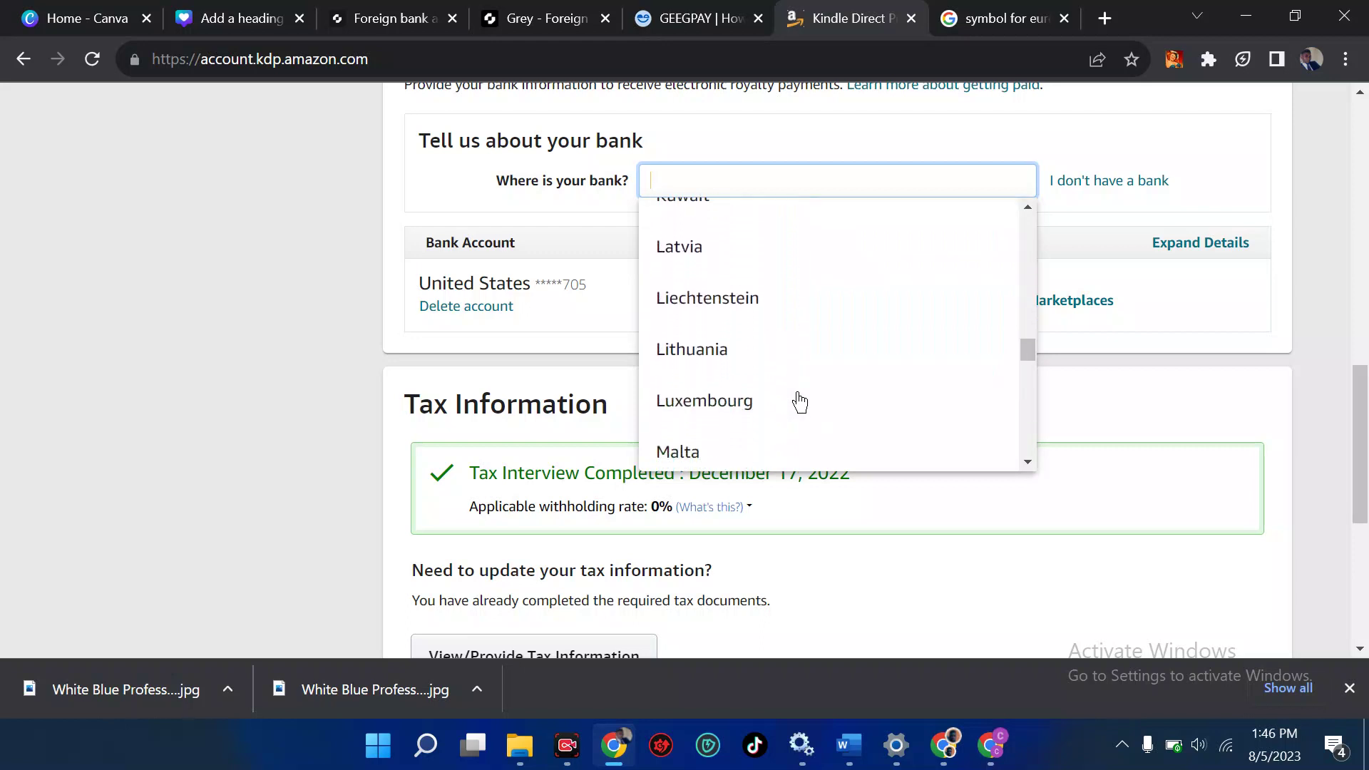
scroll(800, 402, down, 7)
scroll(799, 402, down, 2)
scroll(800, 401, up, 12)
scroll(794, 400, up, 5)
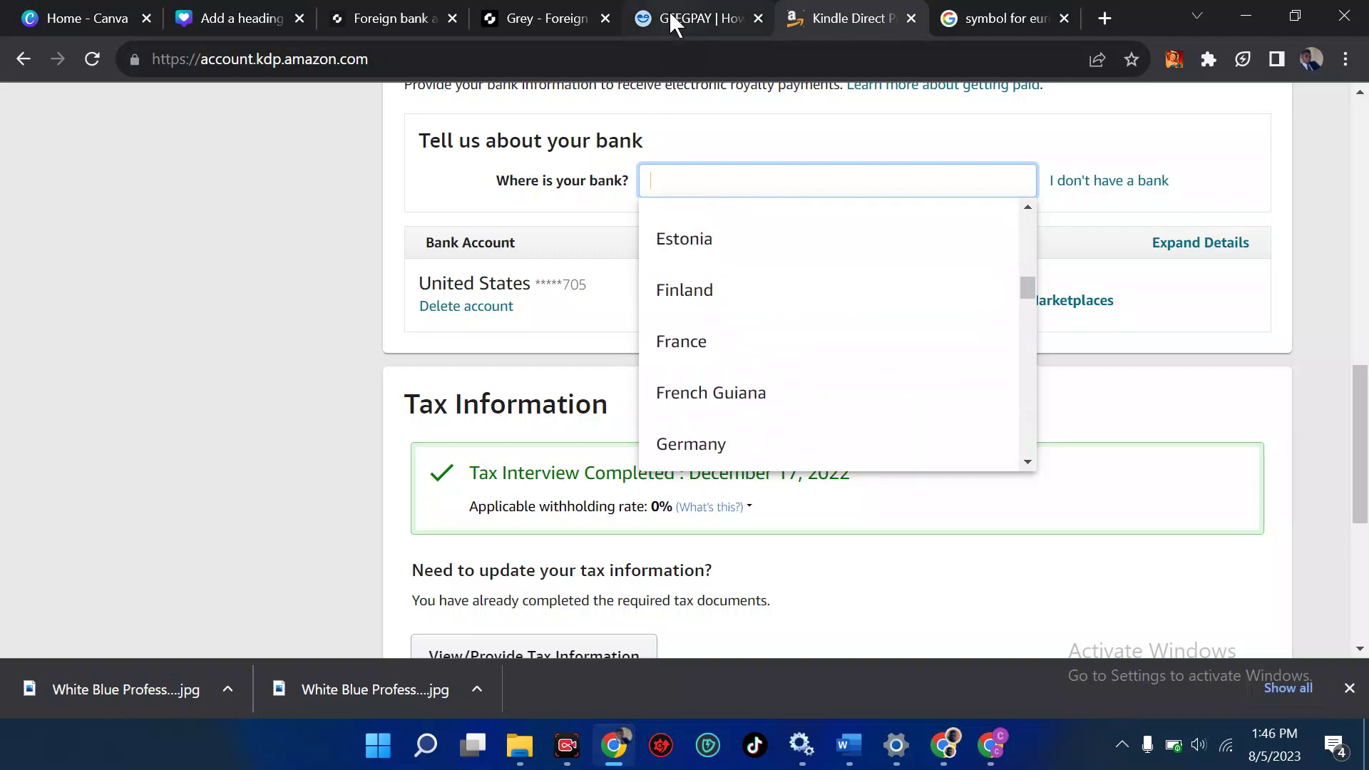
View the Wells Fargo USD receiving account details under Geegpay Wallets, then return to Grey's EUR details
click(669, 10)
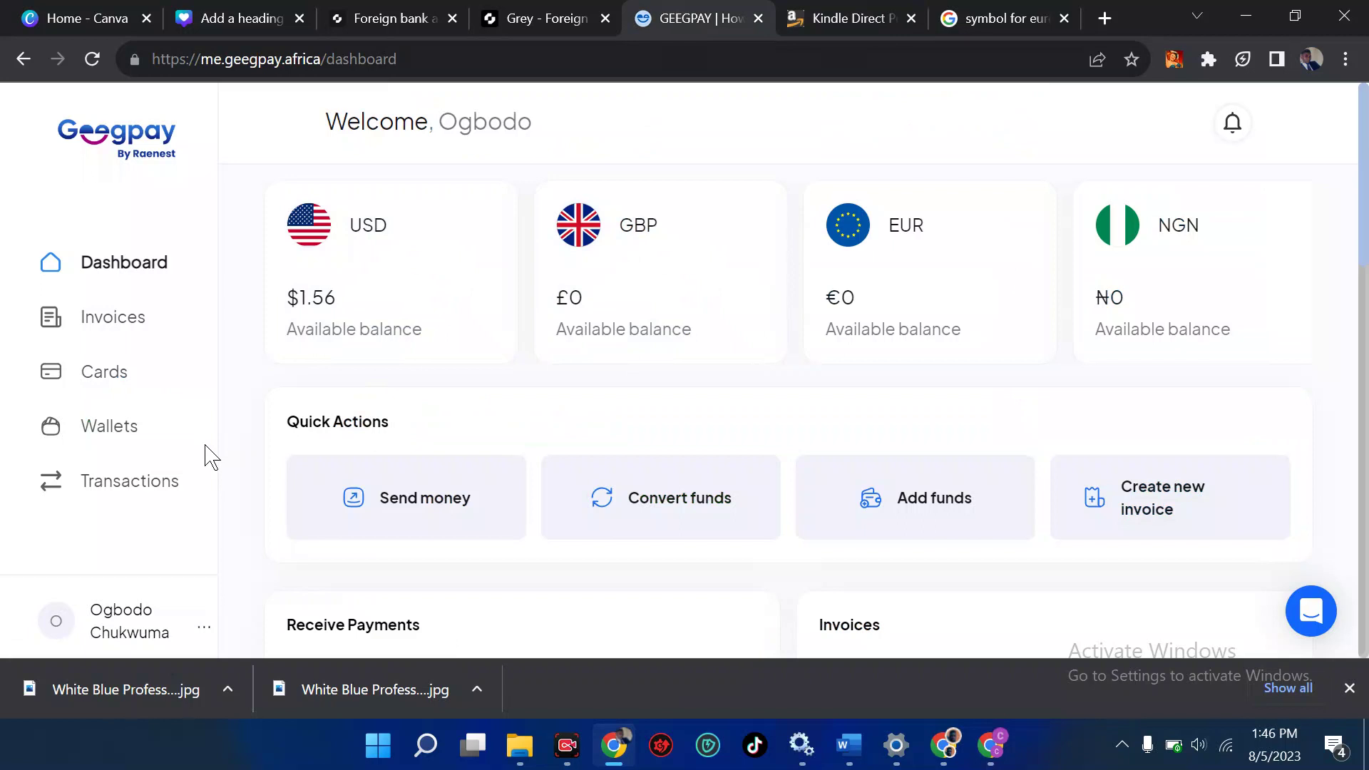
click(123, 441)
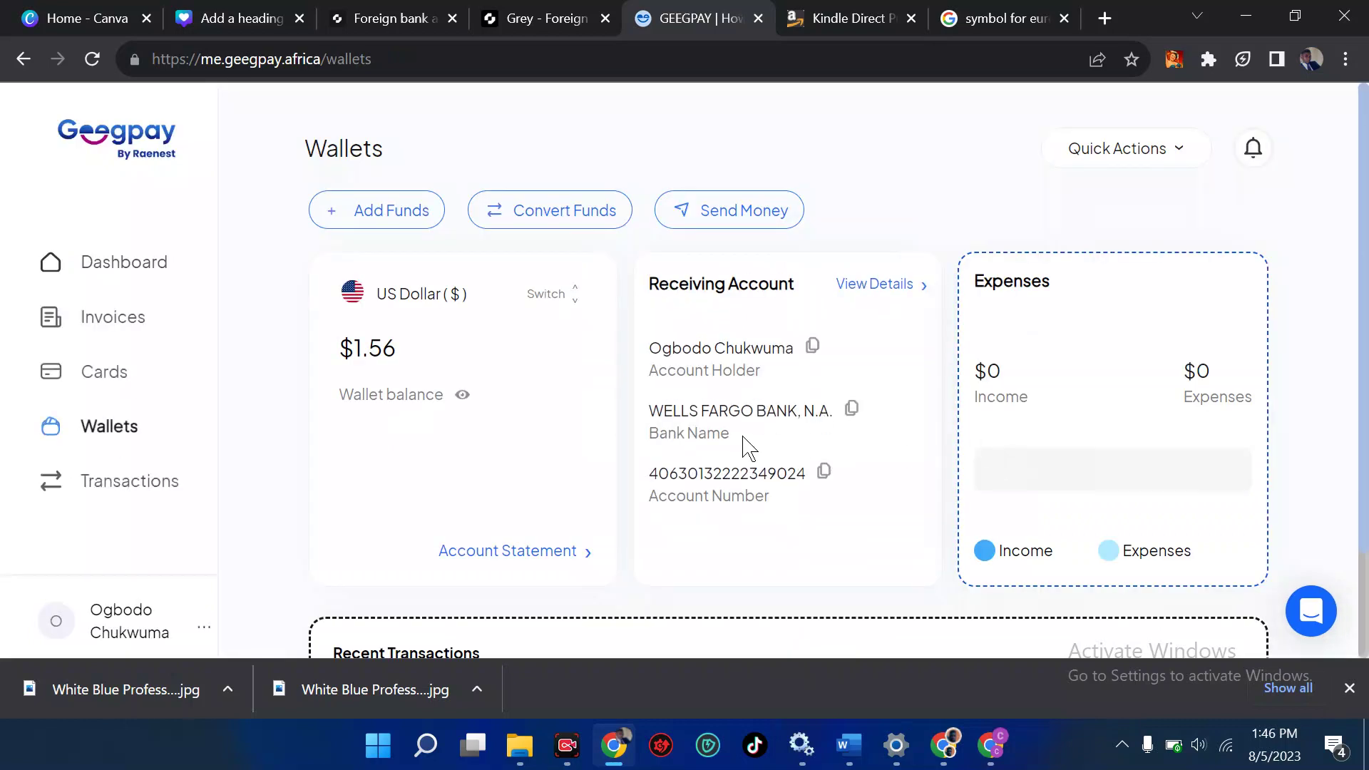
click(875, 287)
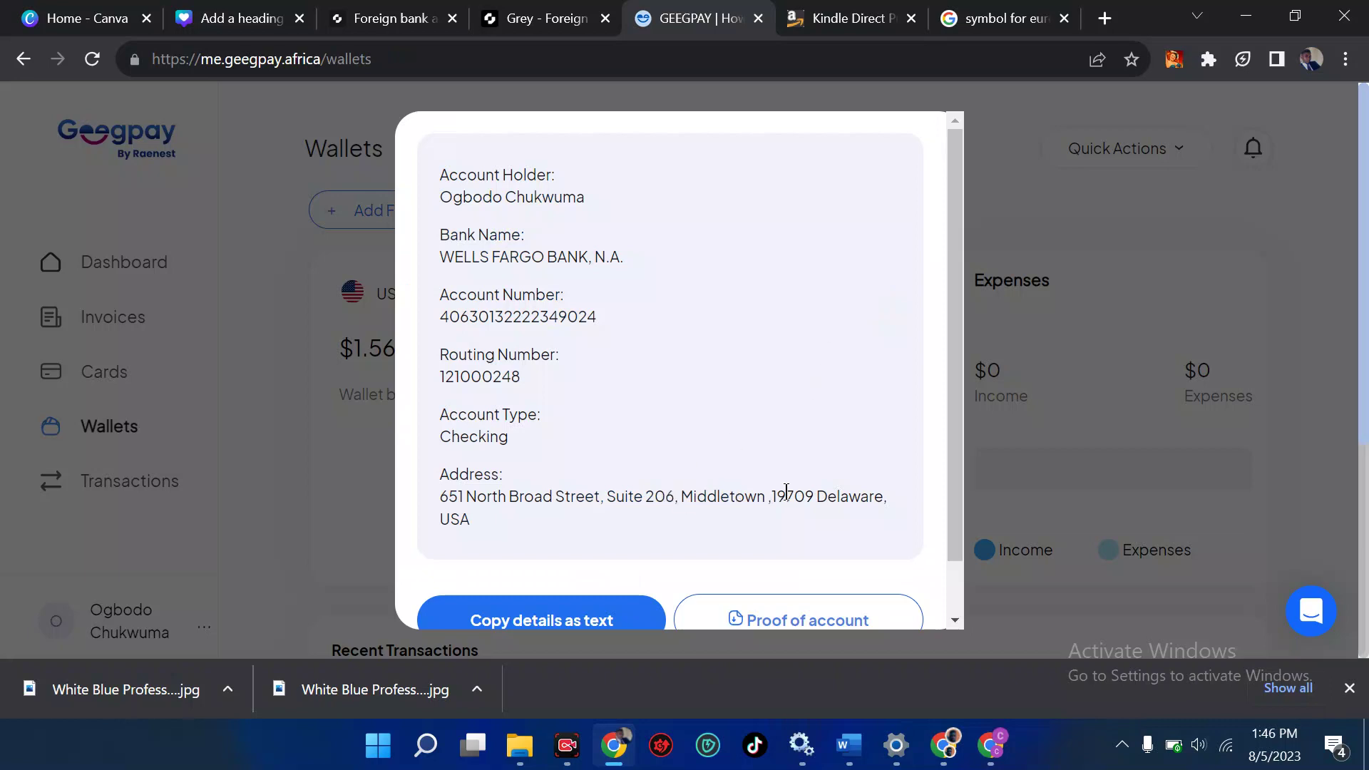
drag(483, 531, 437, 520)
scroll(434, 532, down, 1)
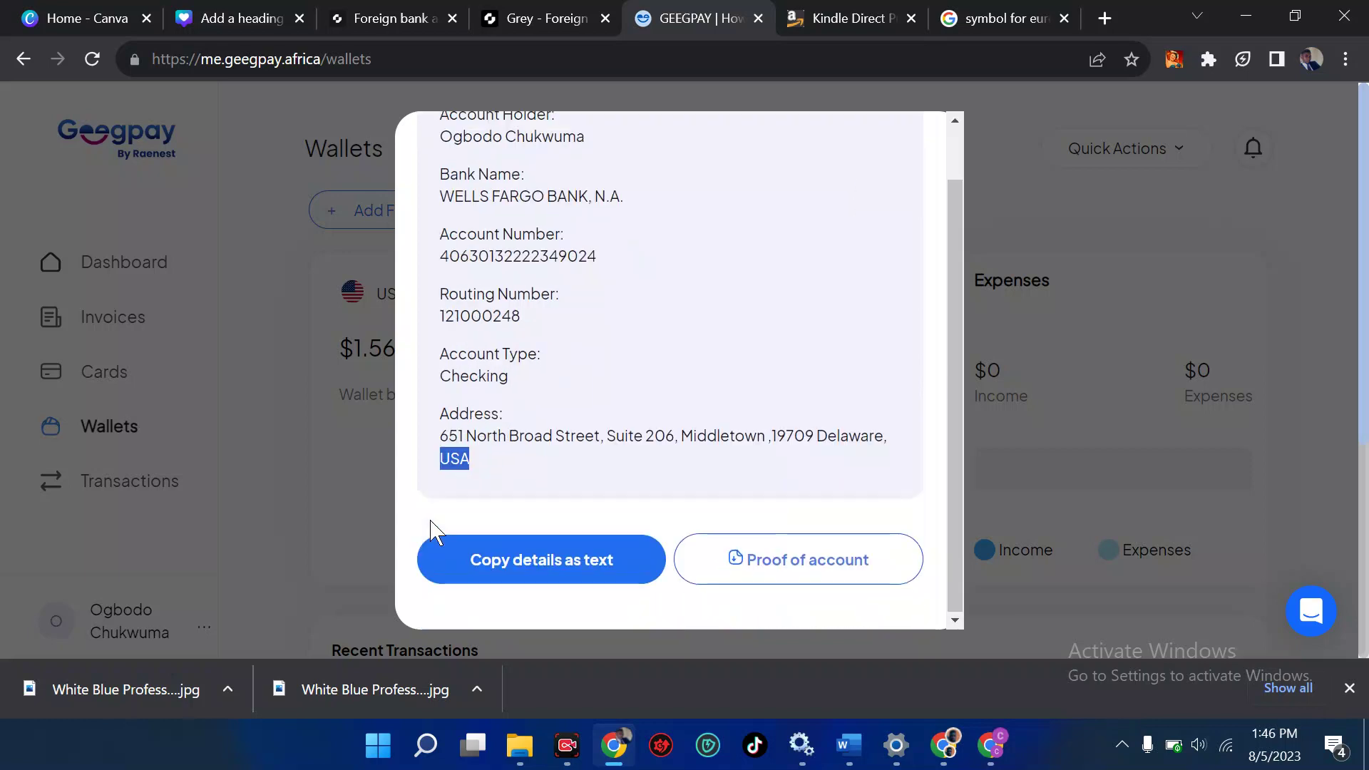
scroll(433, 531, up, 1)
click(276, 530)
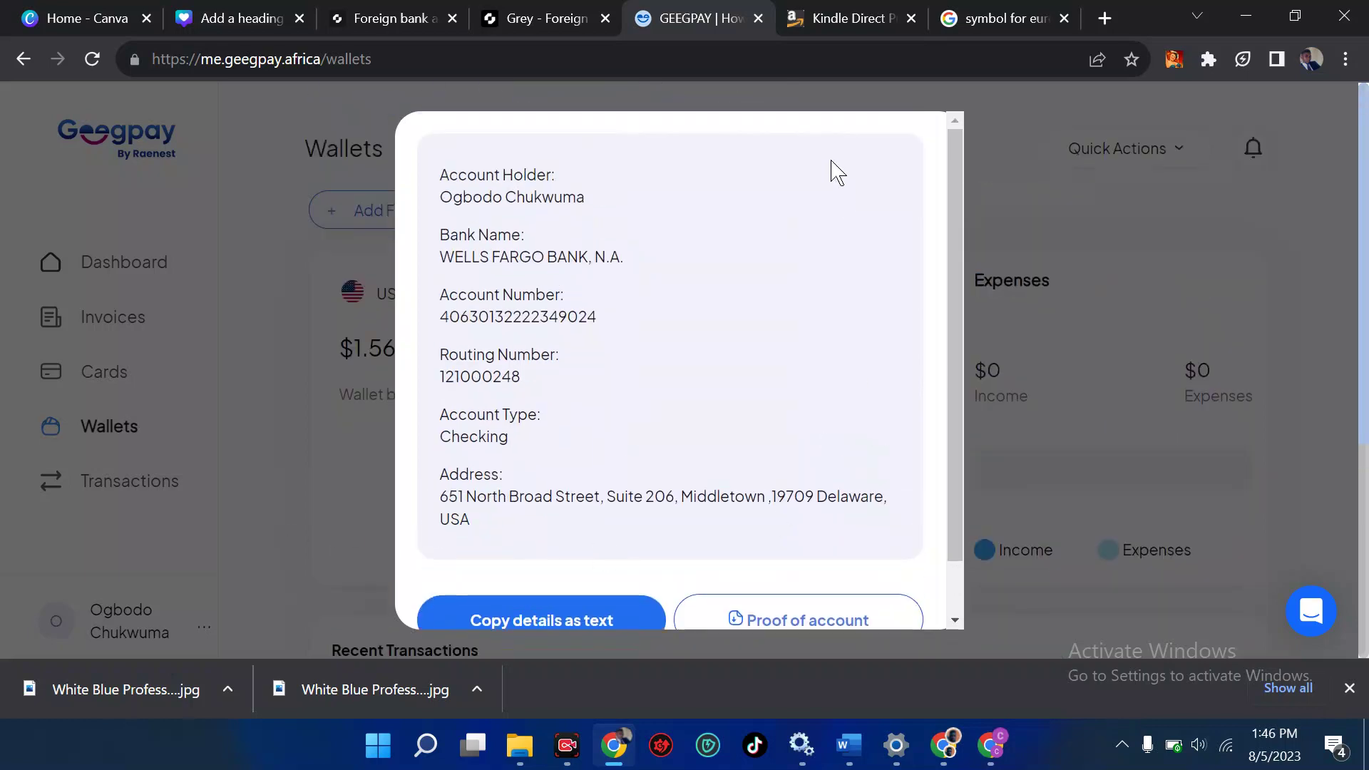
click(568, 10)
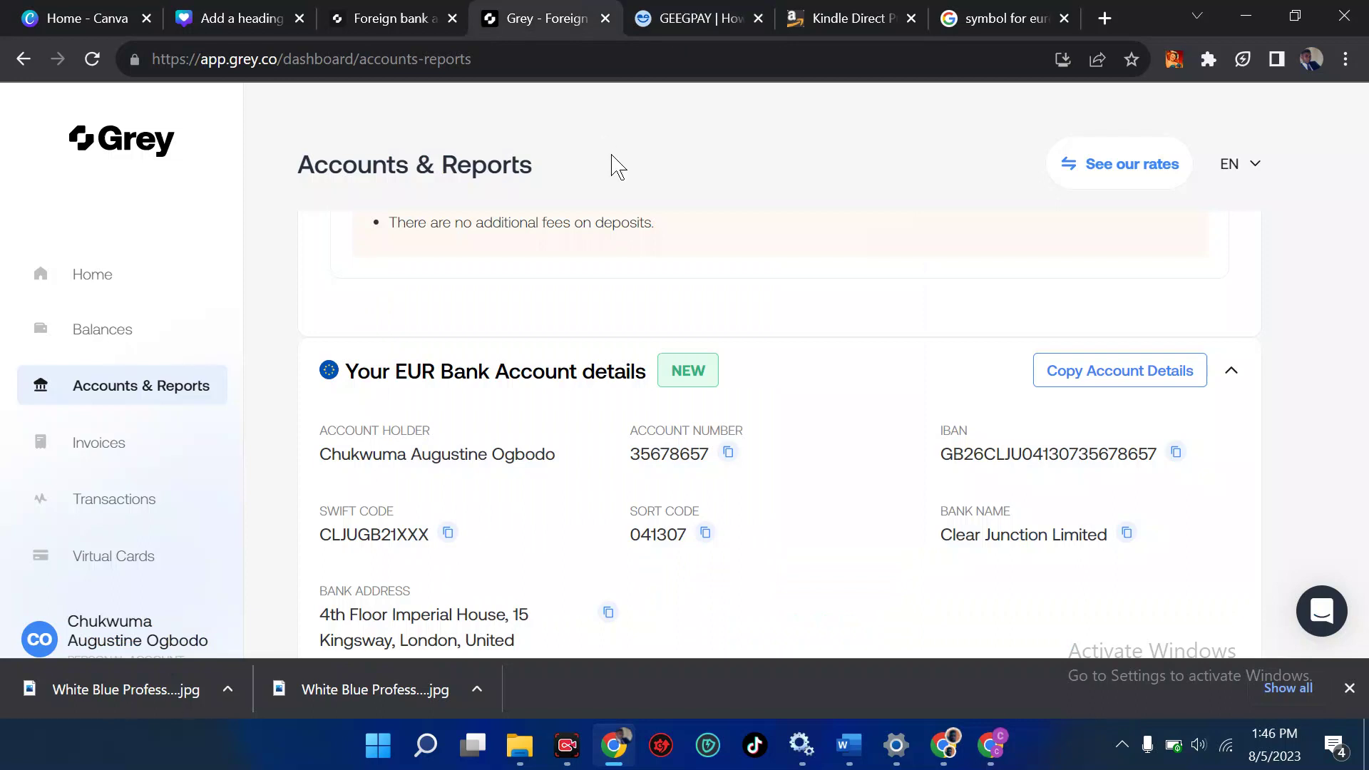
Check Grey's NGN exchange rates, close them, and scroll down to the Clear Junction GBP account details
click(1122, 171)
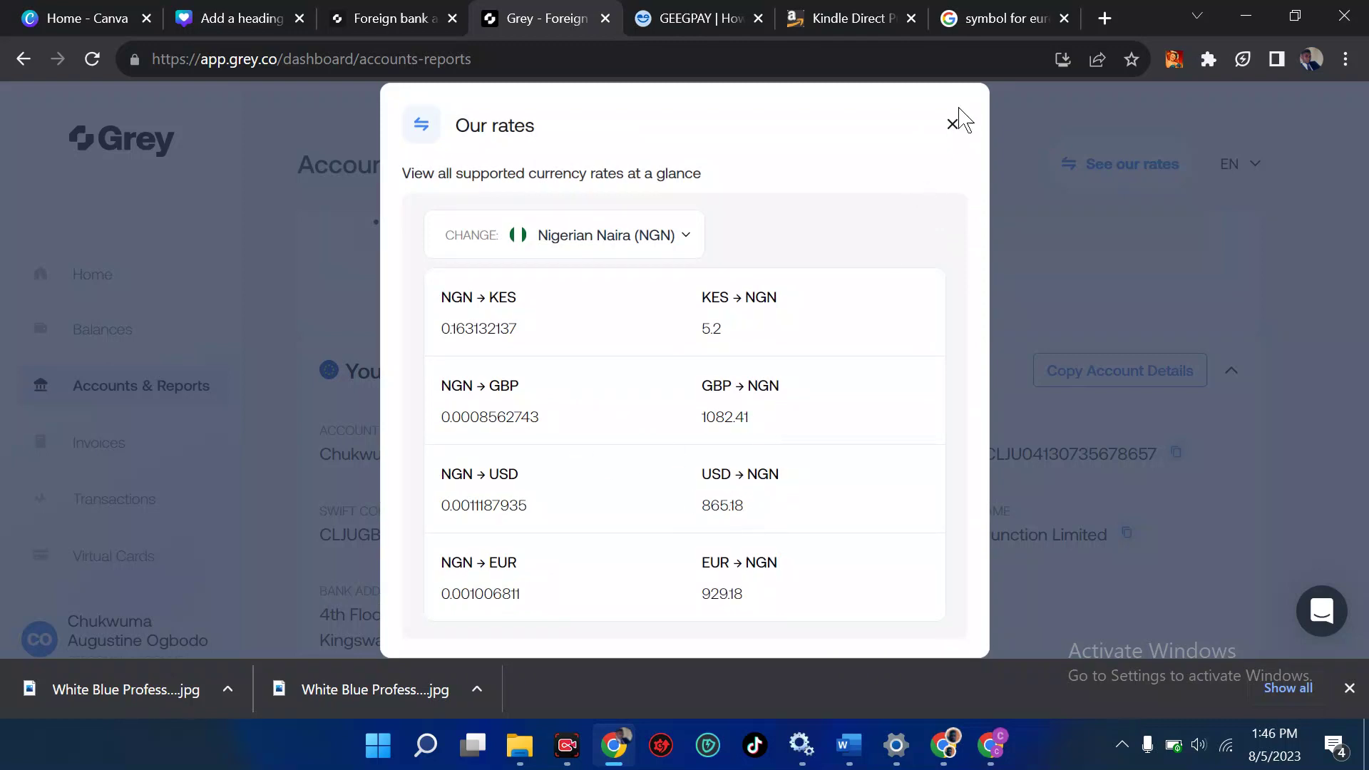
click(952, 126)
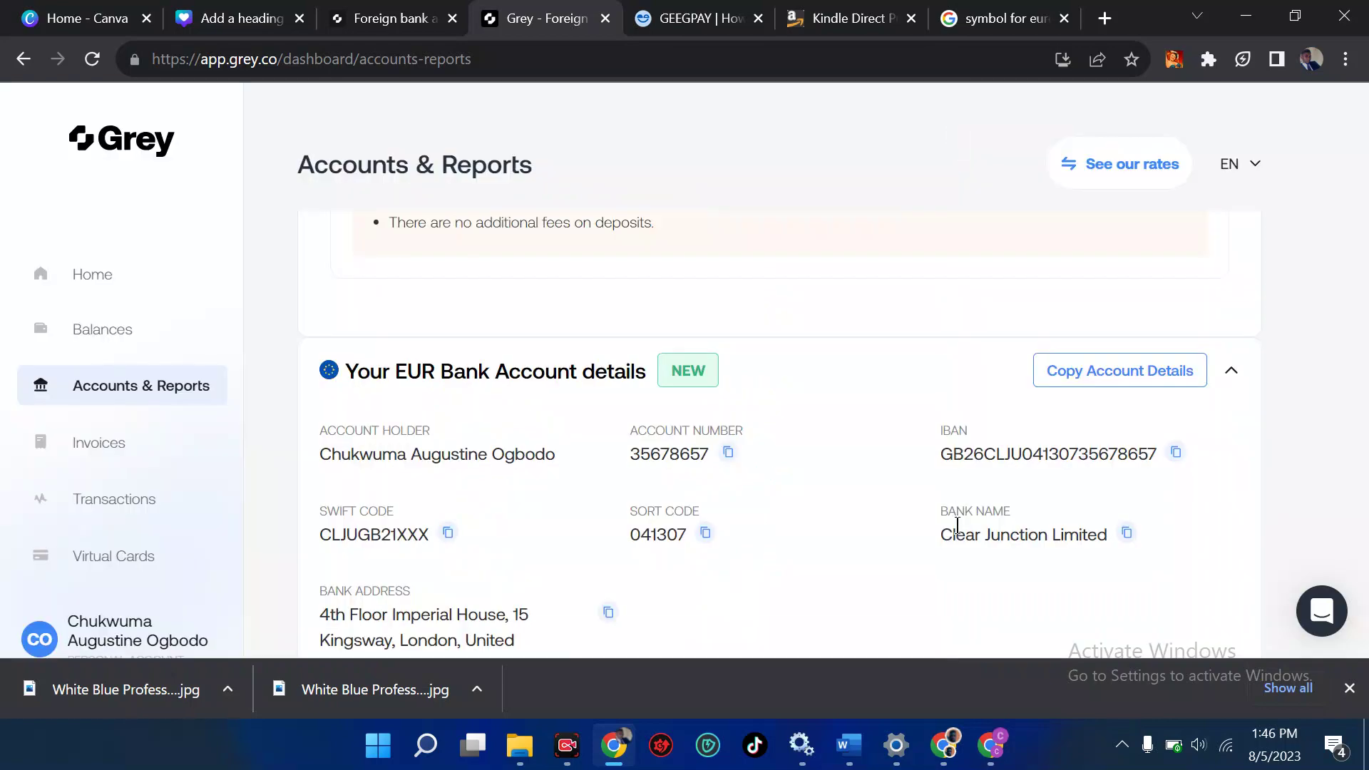
mouse_move(949, 754)
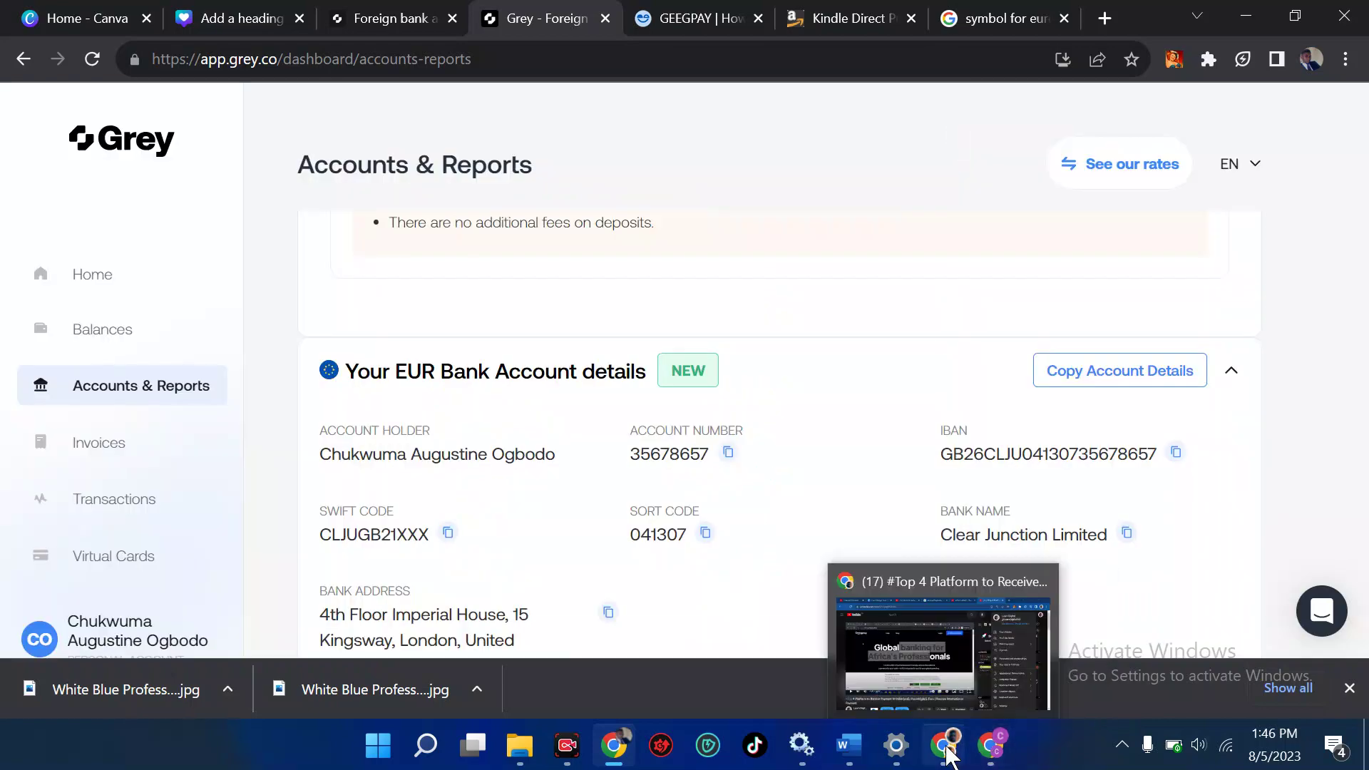
click(897, 649)
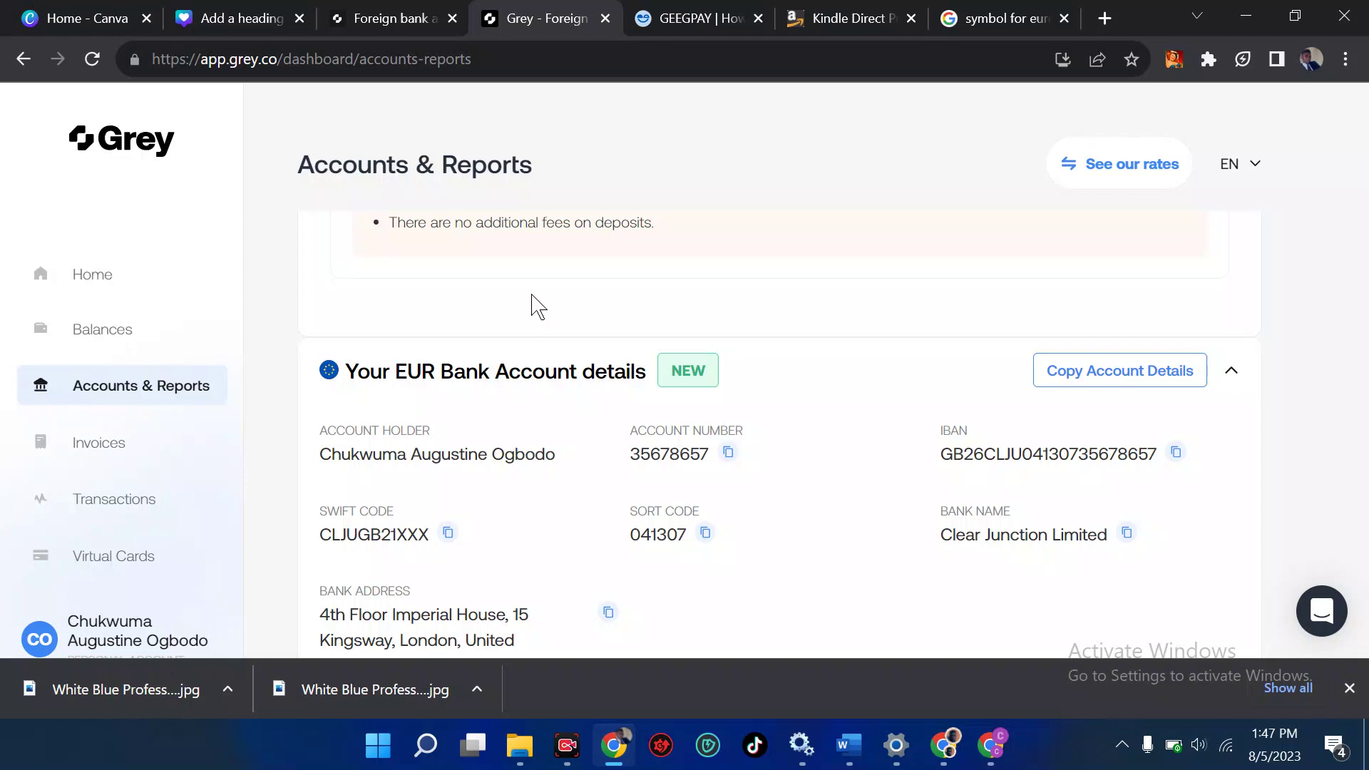
scroll(774, 392, down, 3)
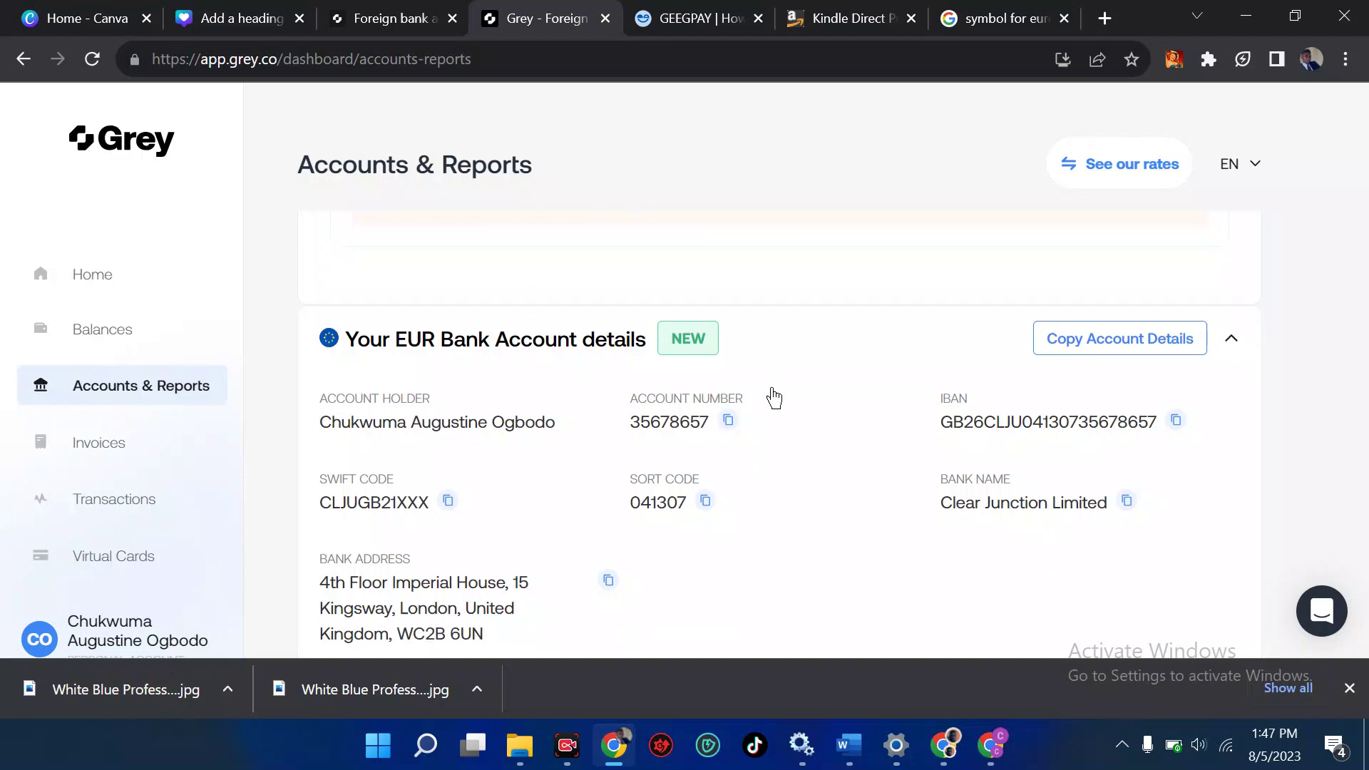
scroll(774, 397, down, 4)
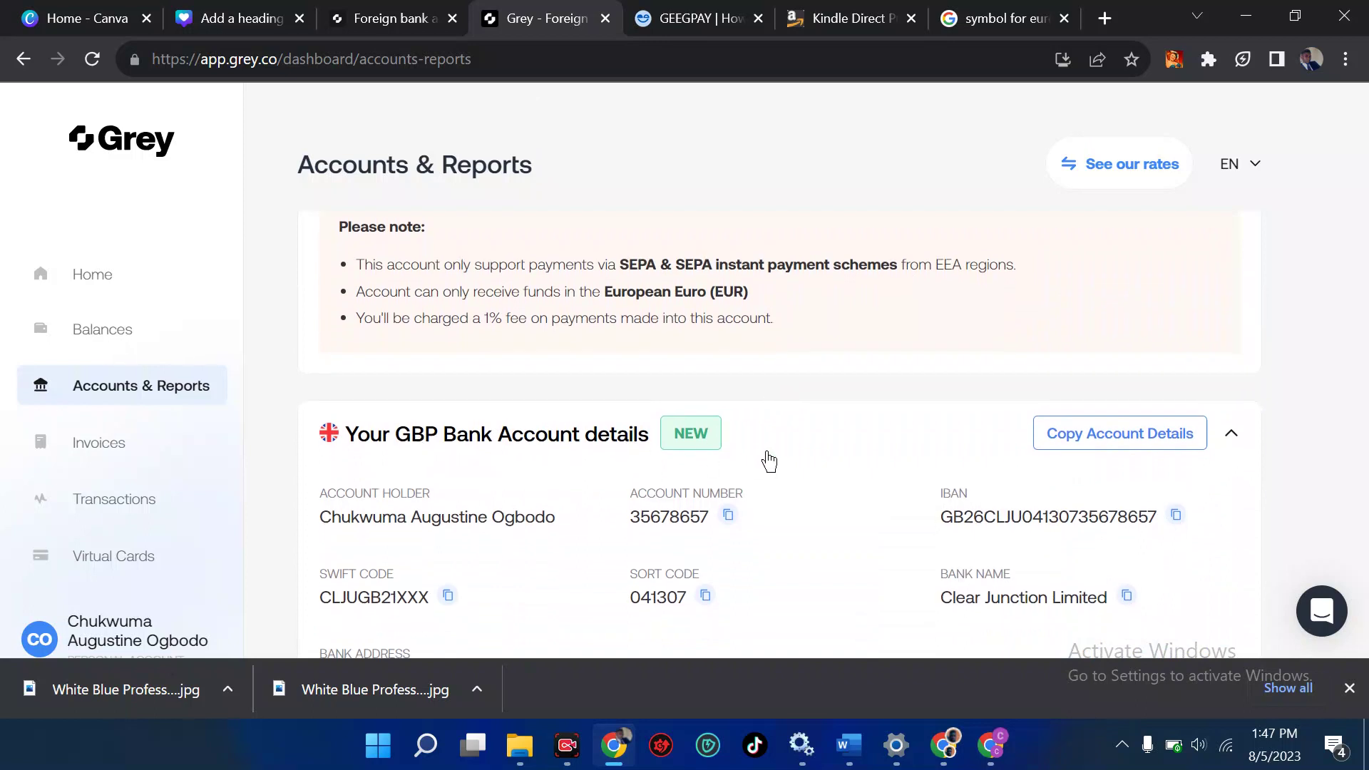
scroll(766, 460, down, 1)
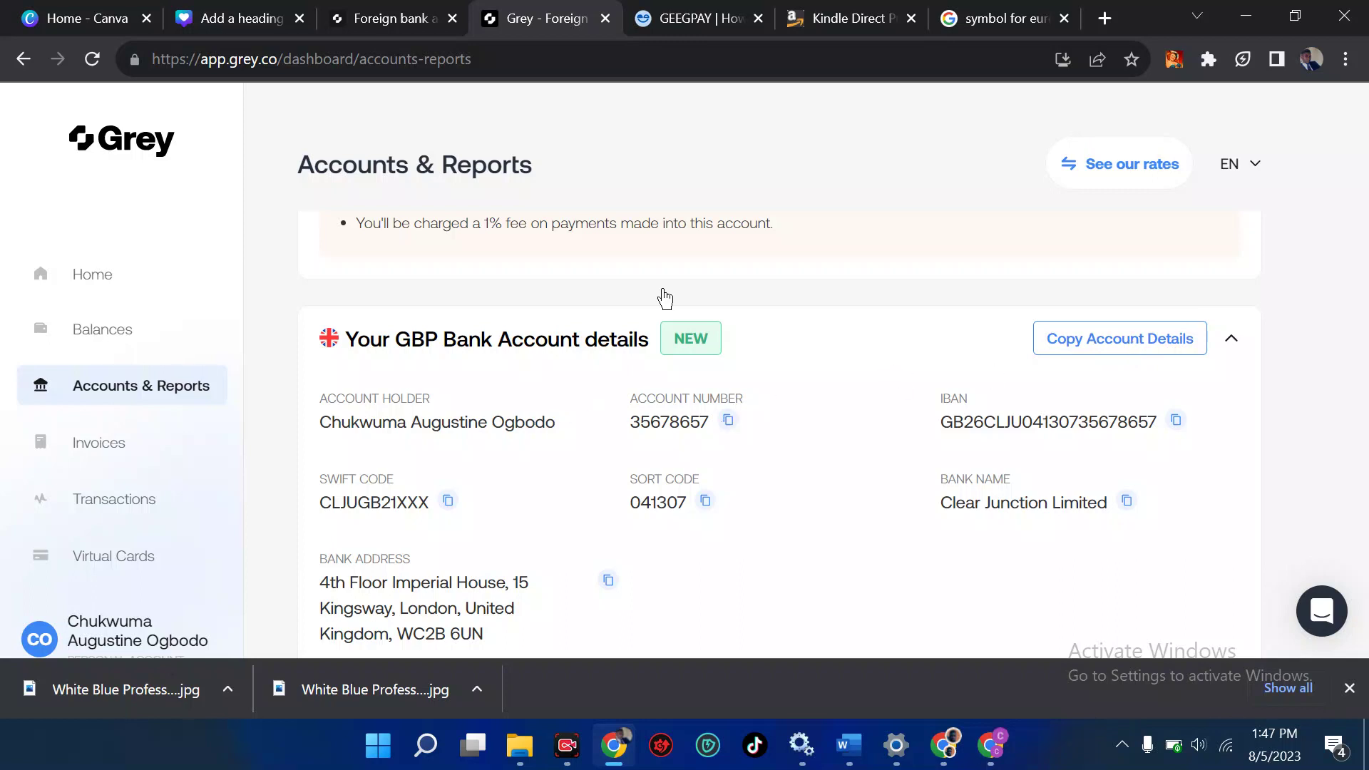
Confirm United Kingdom in Grey's GBP bank address and choose United Kingdom as KDP's bank country
click(840, 8)
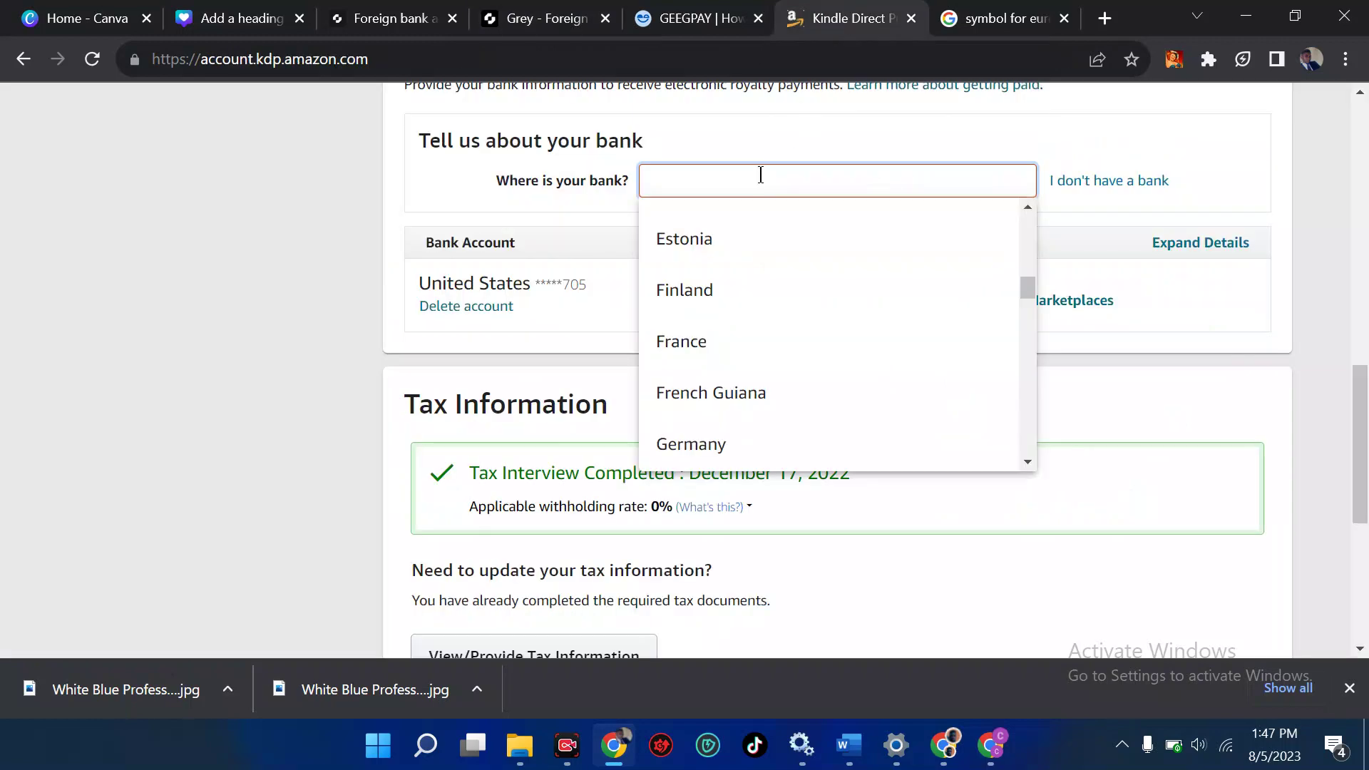
click(567, 19)
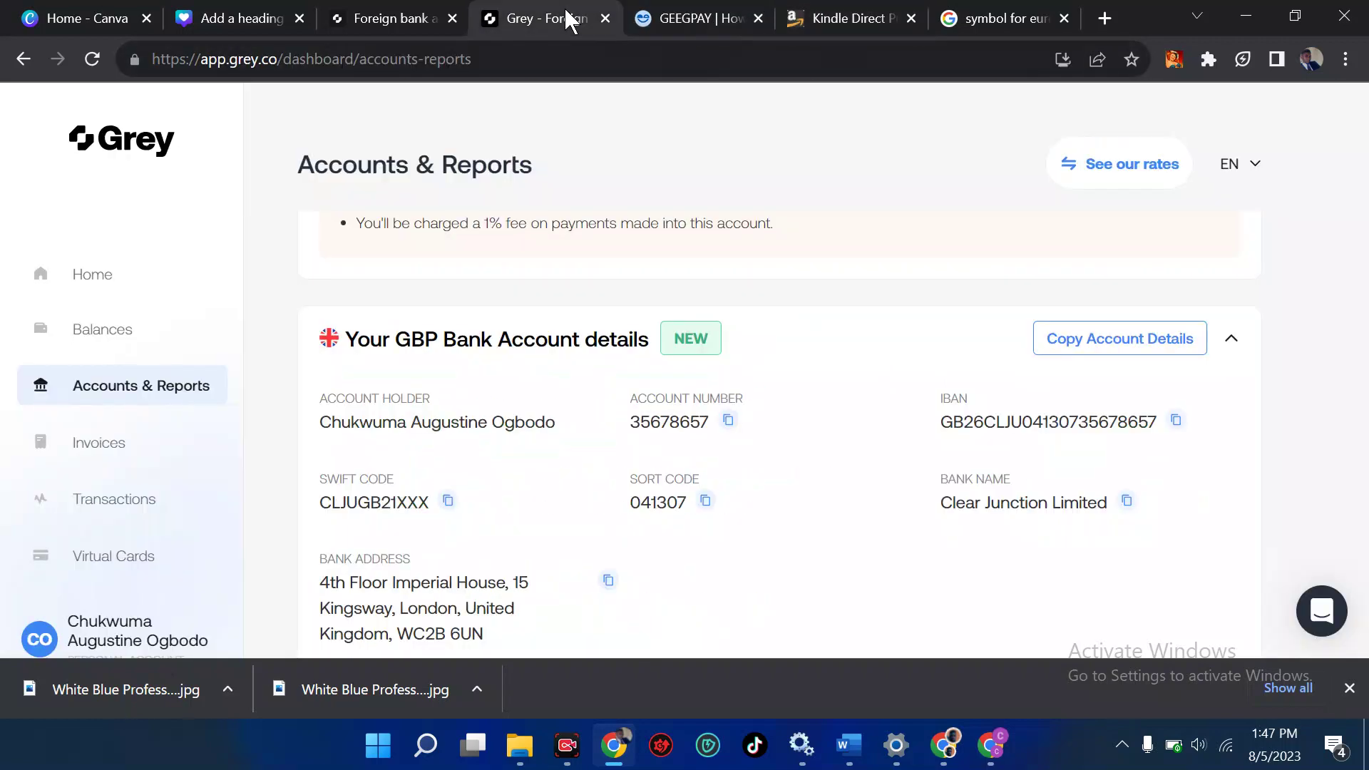
scroll(582, 590, down, 1)
drag(474, 540, 378, 565)
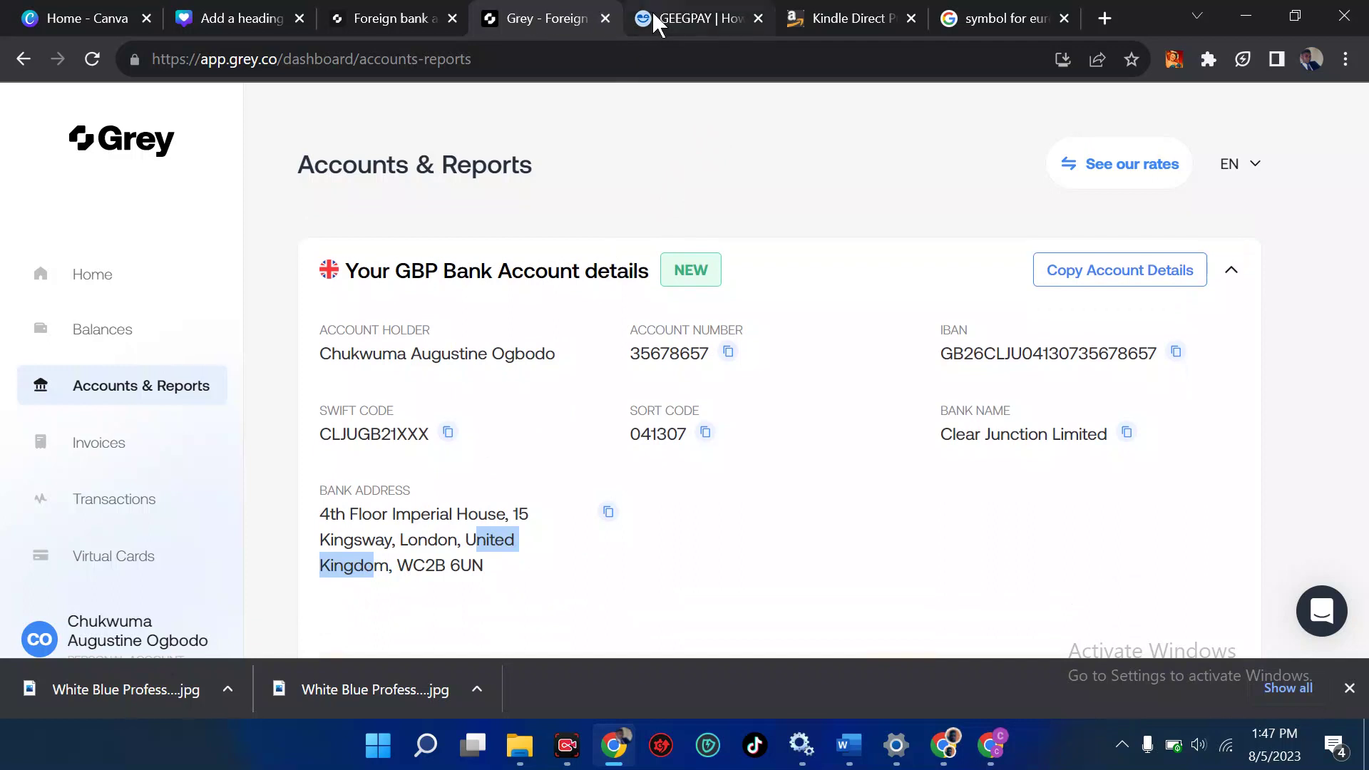
click(820, 19)
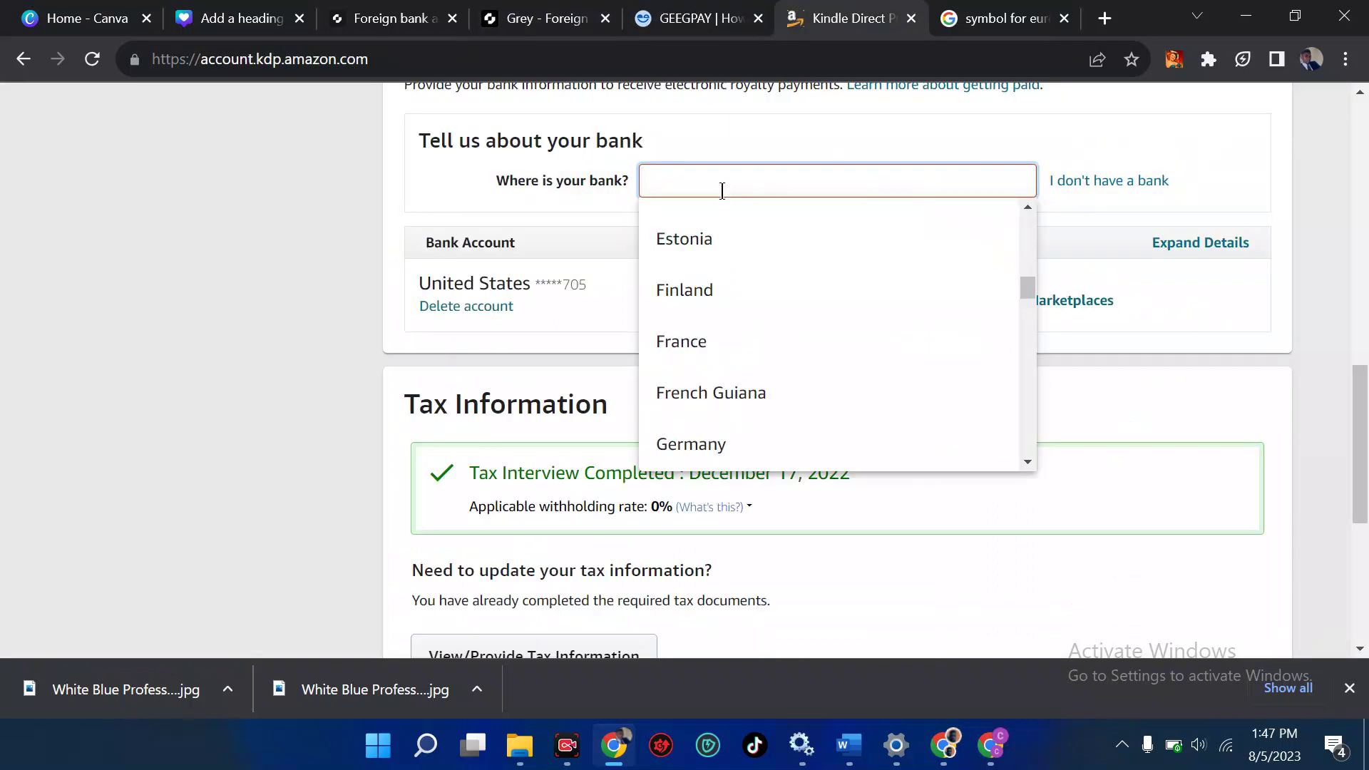
text(un)
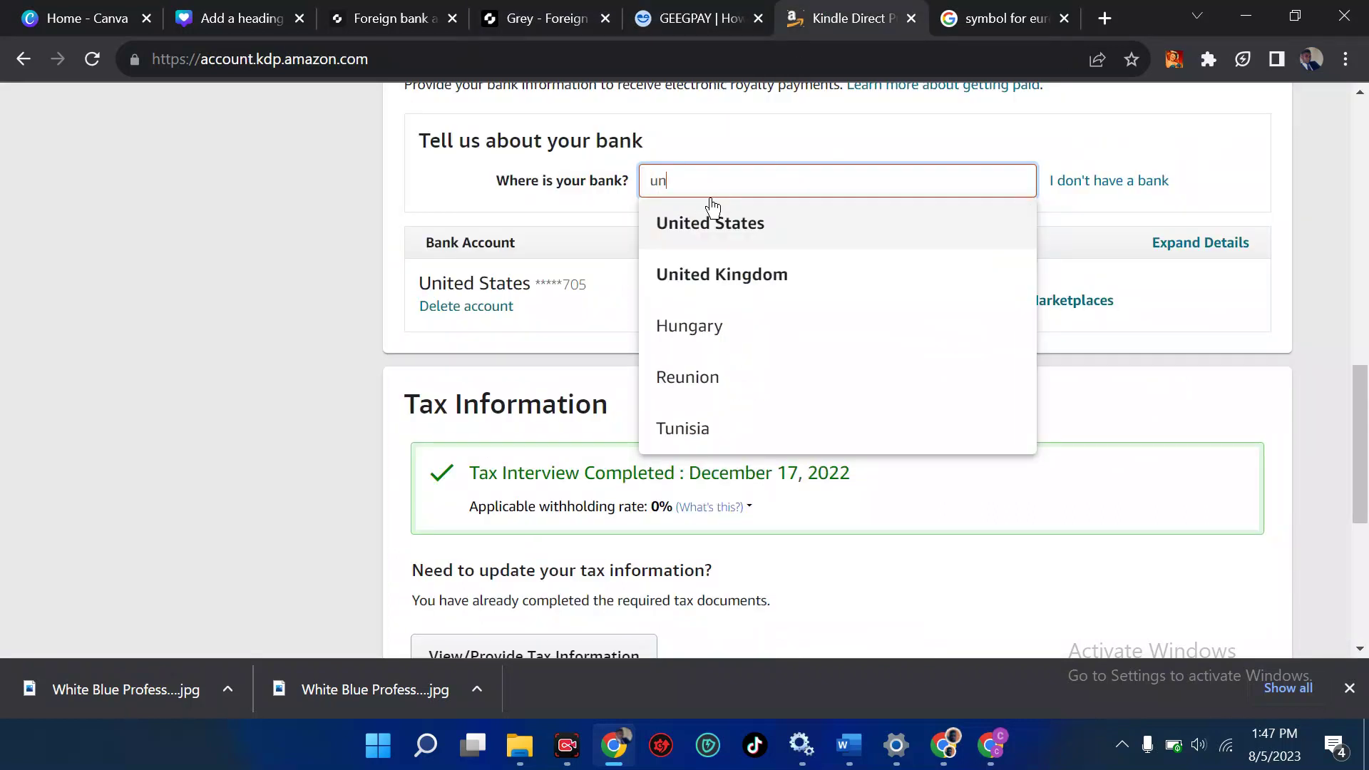
click(713, 276)
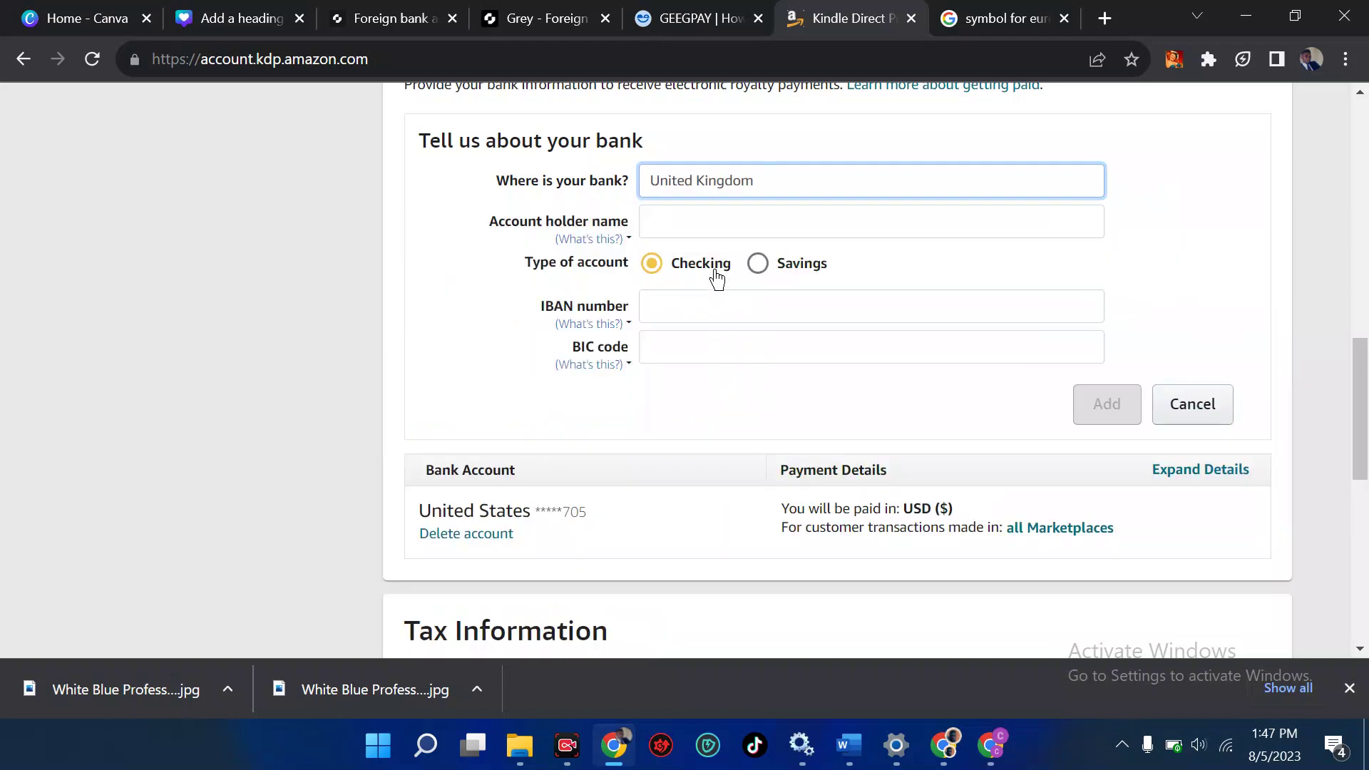
Copy the account holder's full name from Grey's GBP details into KDP's Account holder name field
click(725, 222)
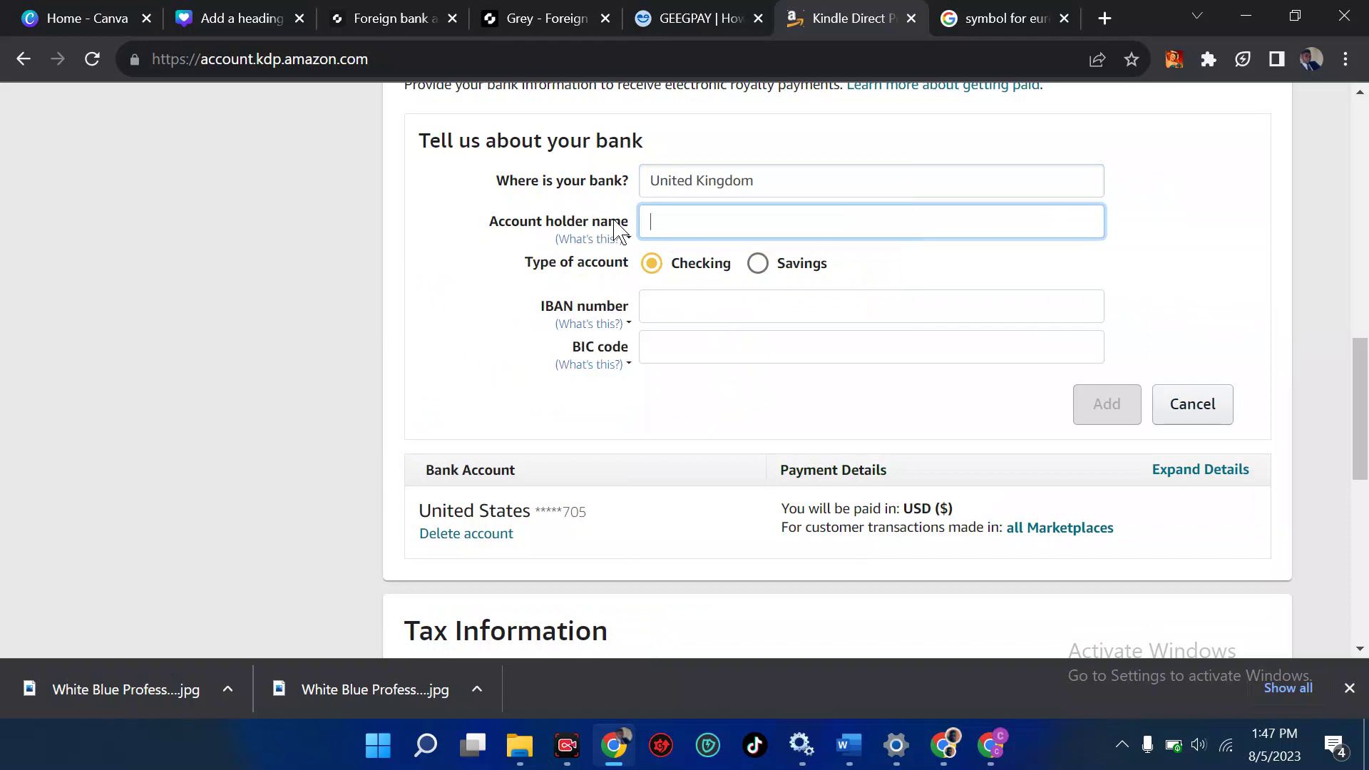
click(545, 17)
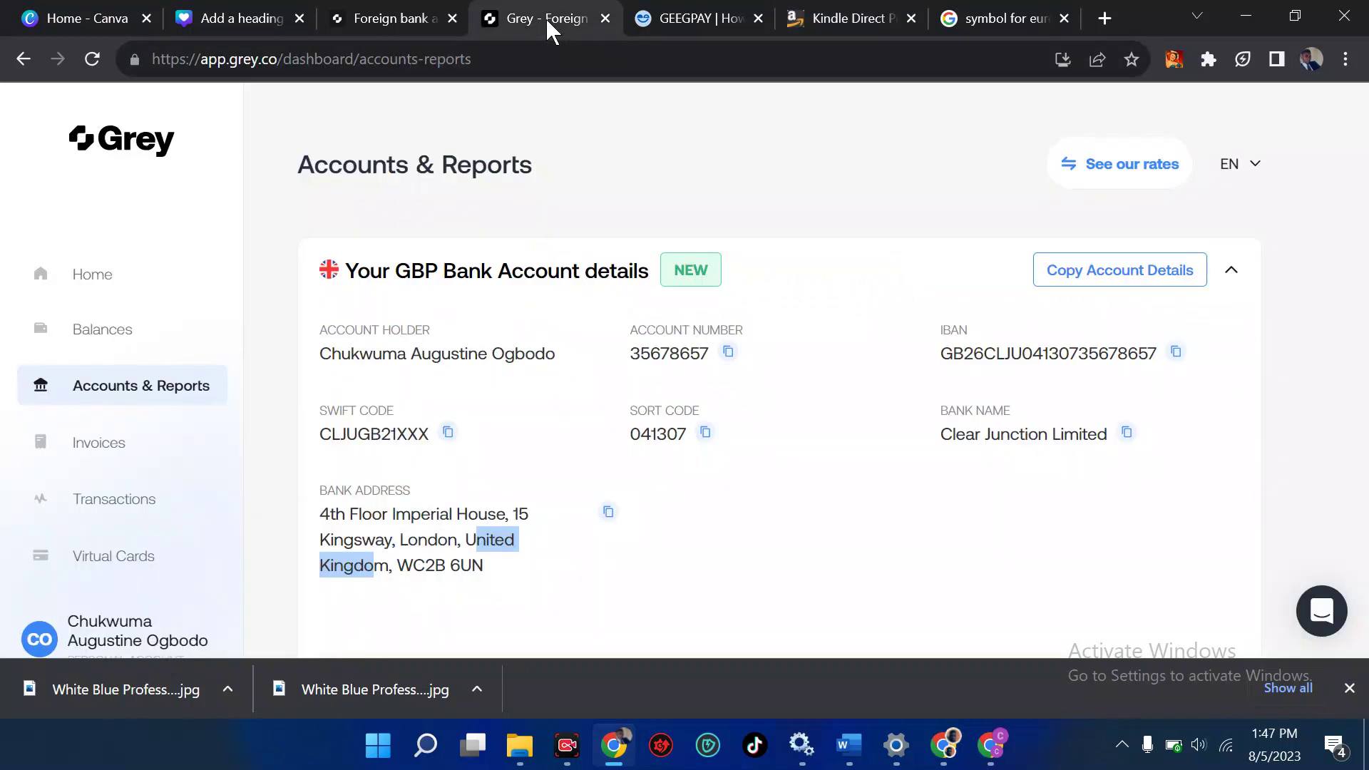
drag(318, 329, 437, 343)
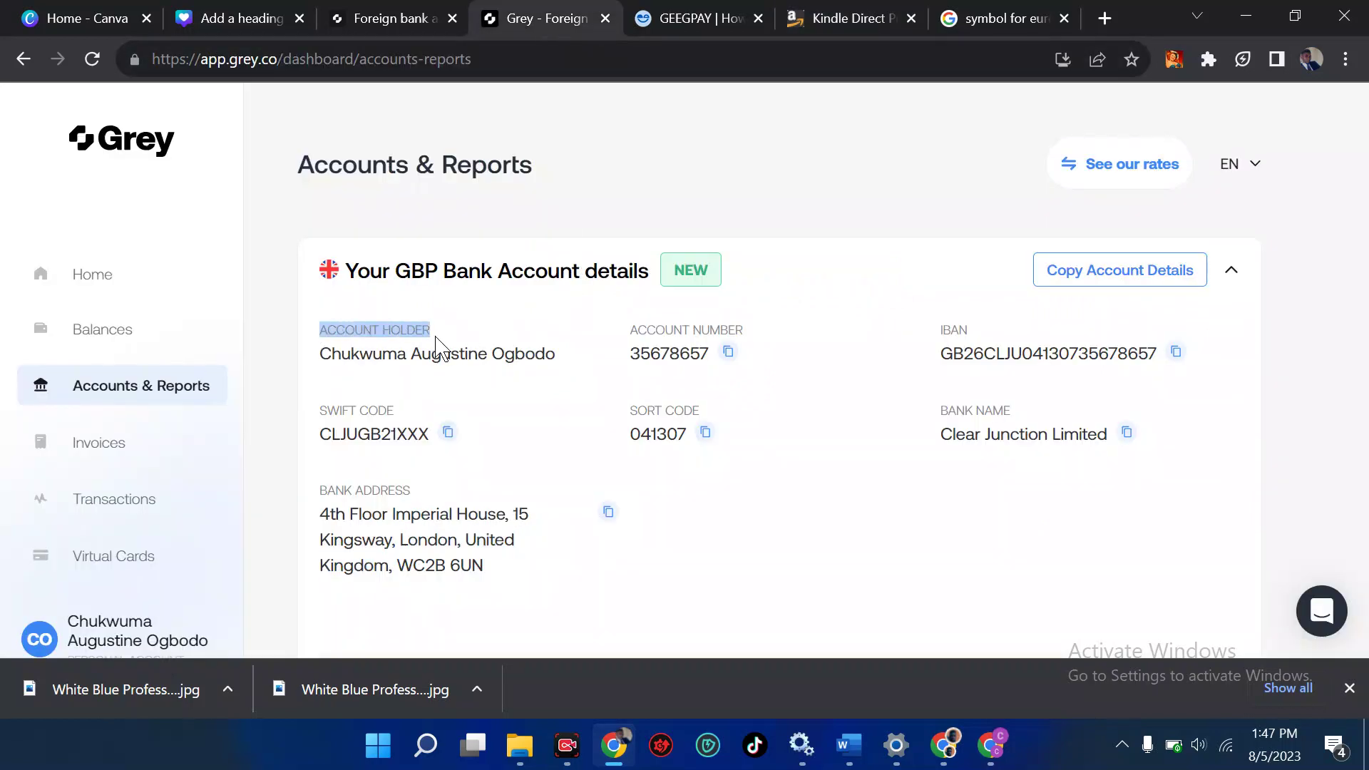
drag(555, 360, 321, 363)
key(ctrl+c)
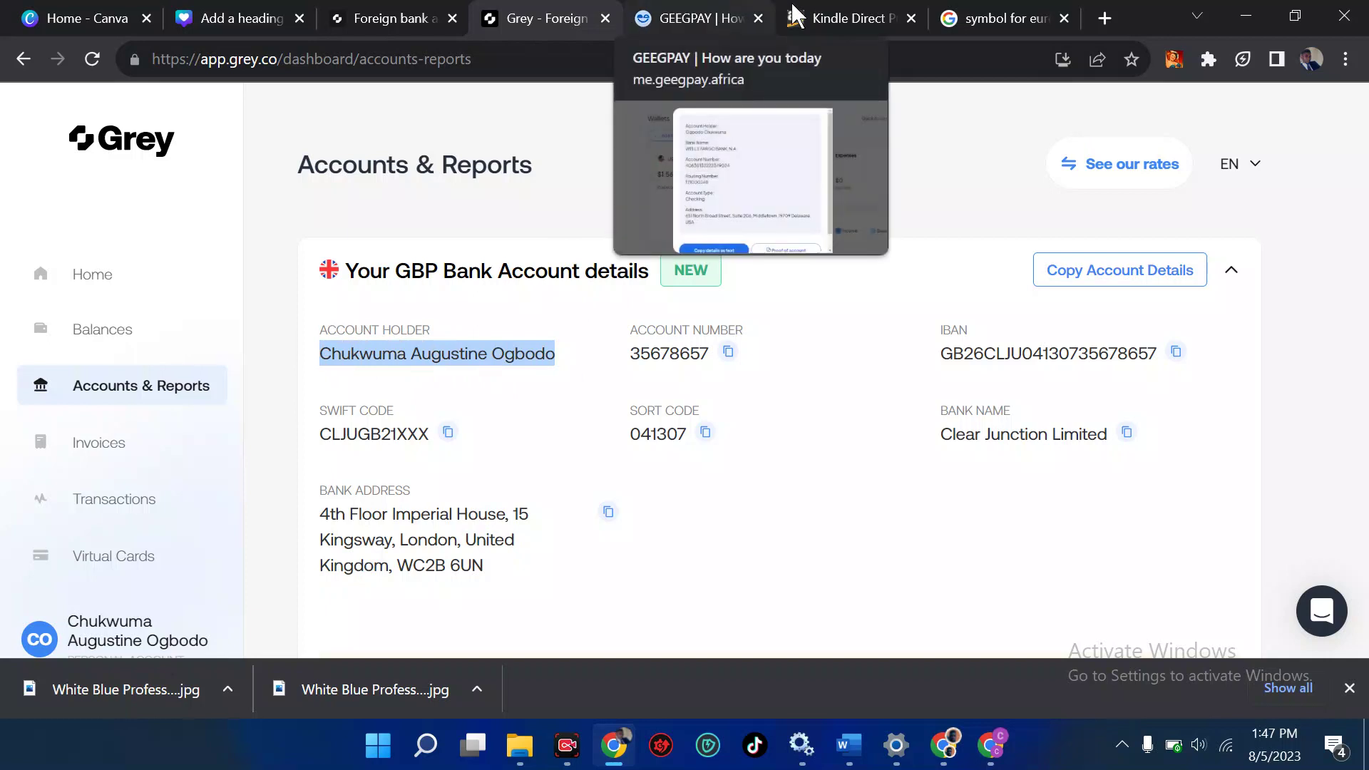
click(820, 16)
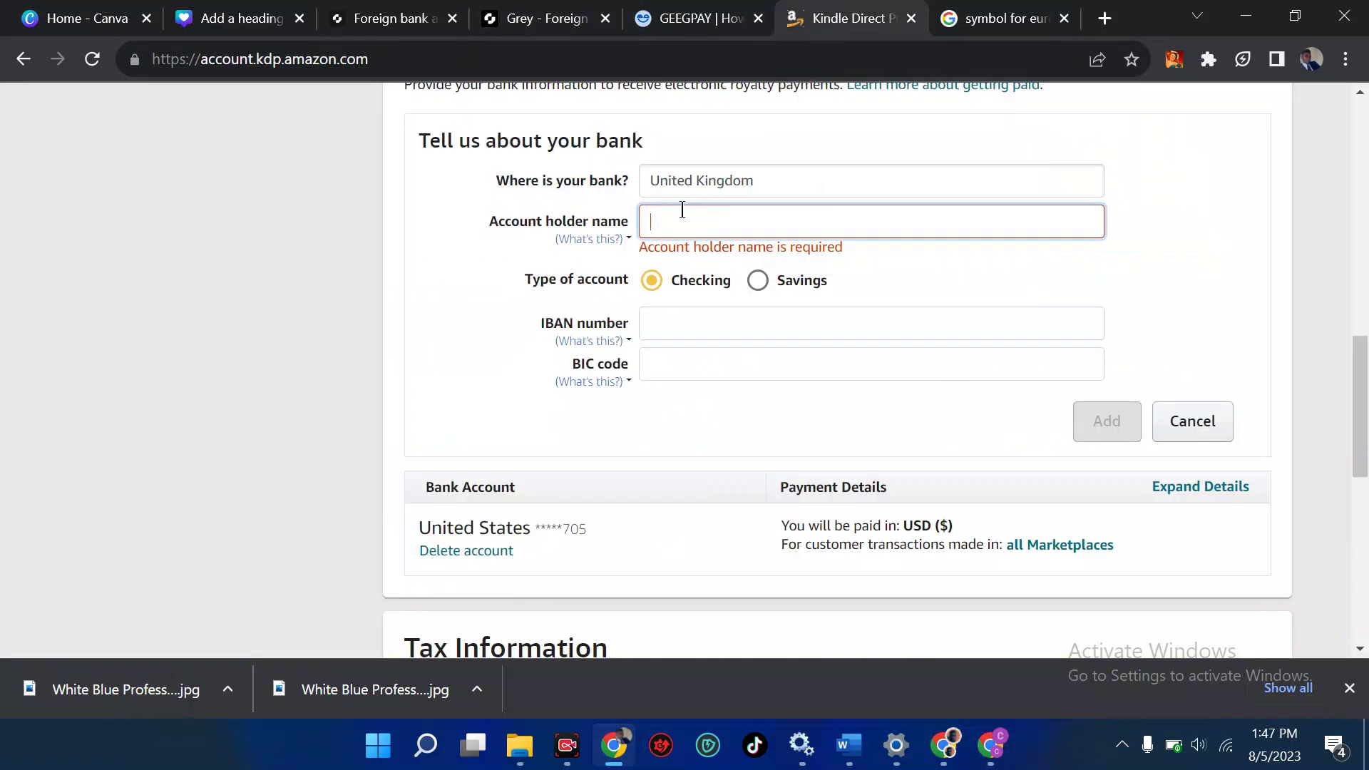
key(ctrl+v)
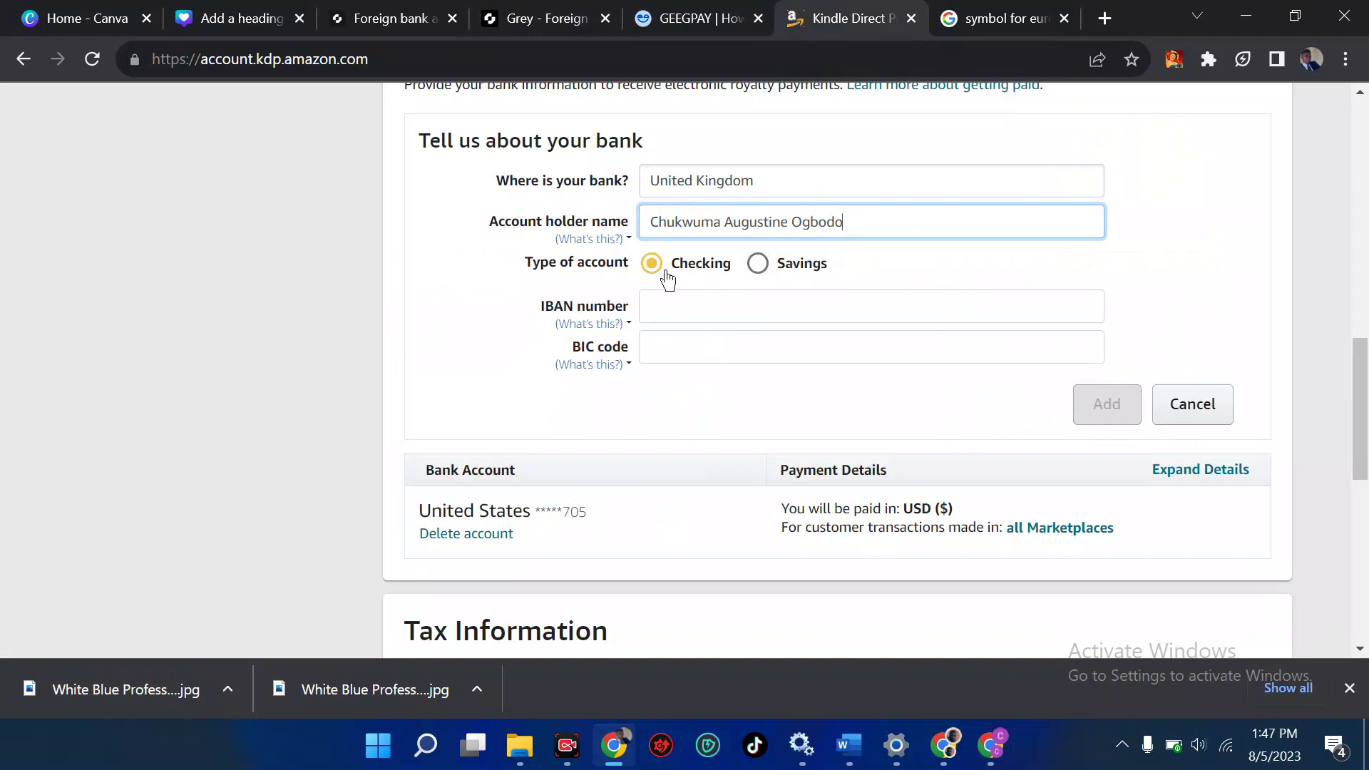
Recheck Grey's GBP account details and put the cursor in KDP's IBAN number field
click(562, 18)
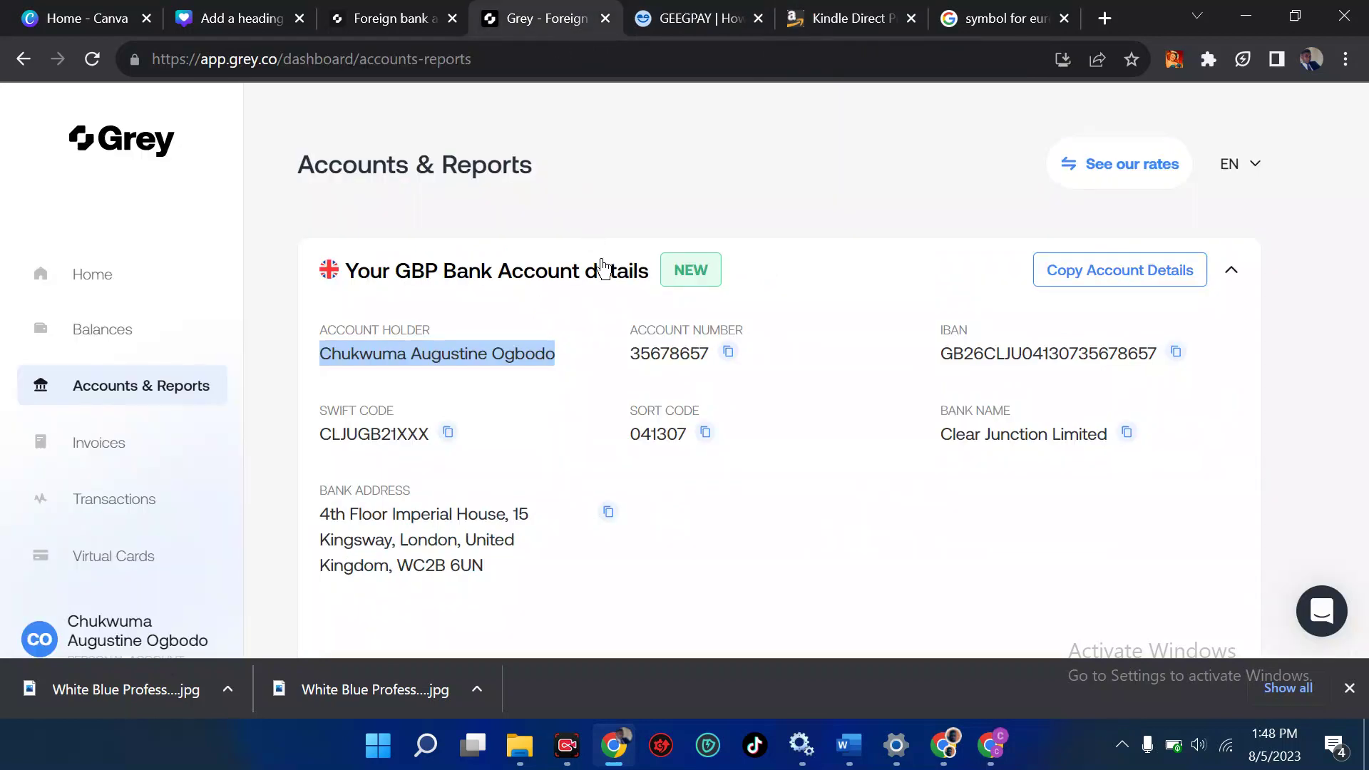
scroll(613, 495, down, 2)
scroll(615, 497, up, 1)
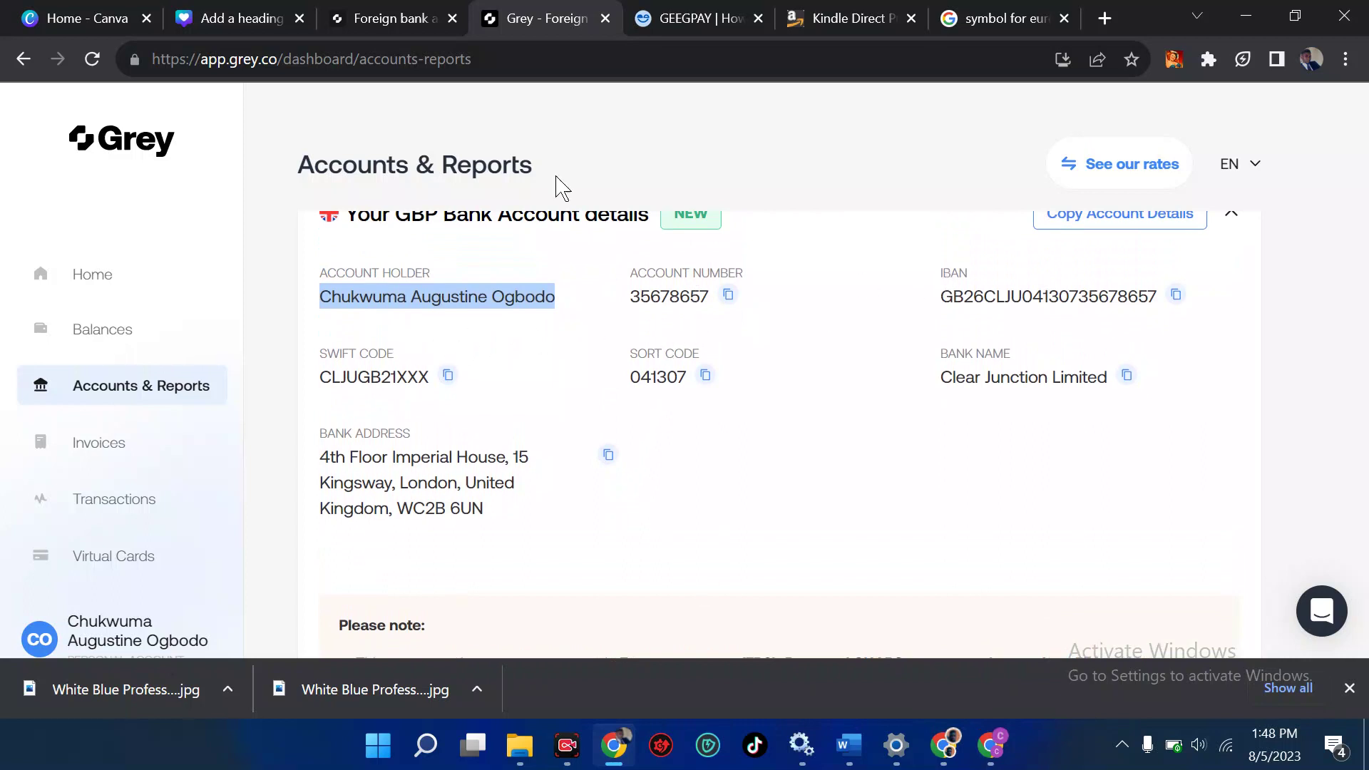
click(825, 17)
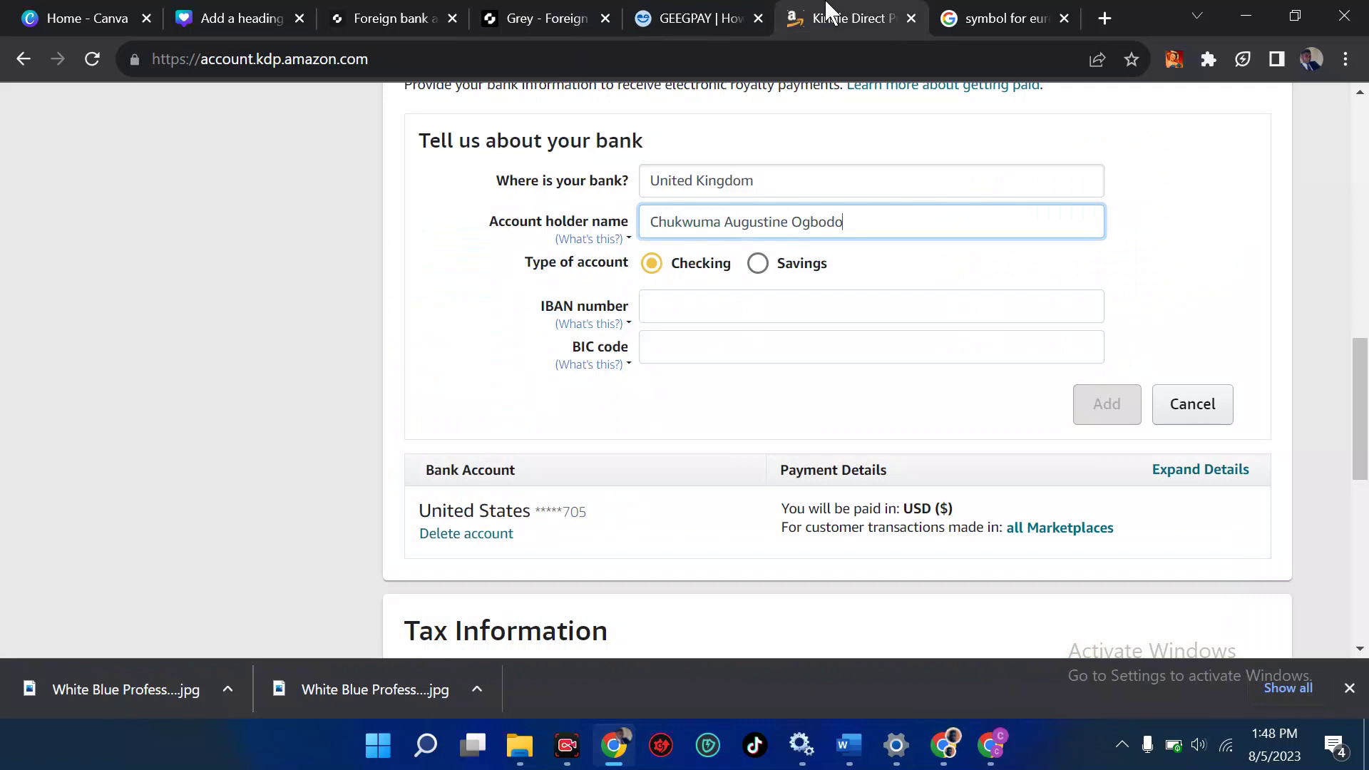
click(686, 313)
mouse_move(587, 322)
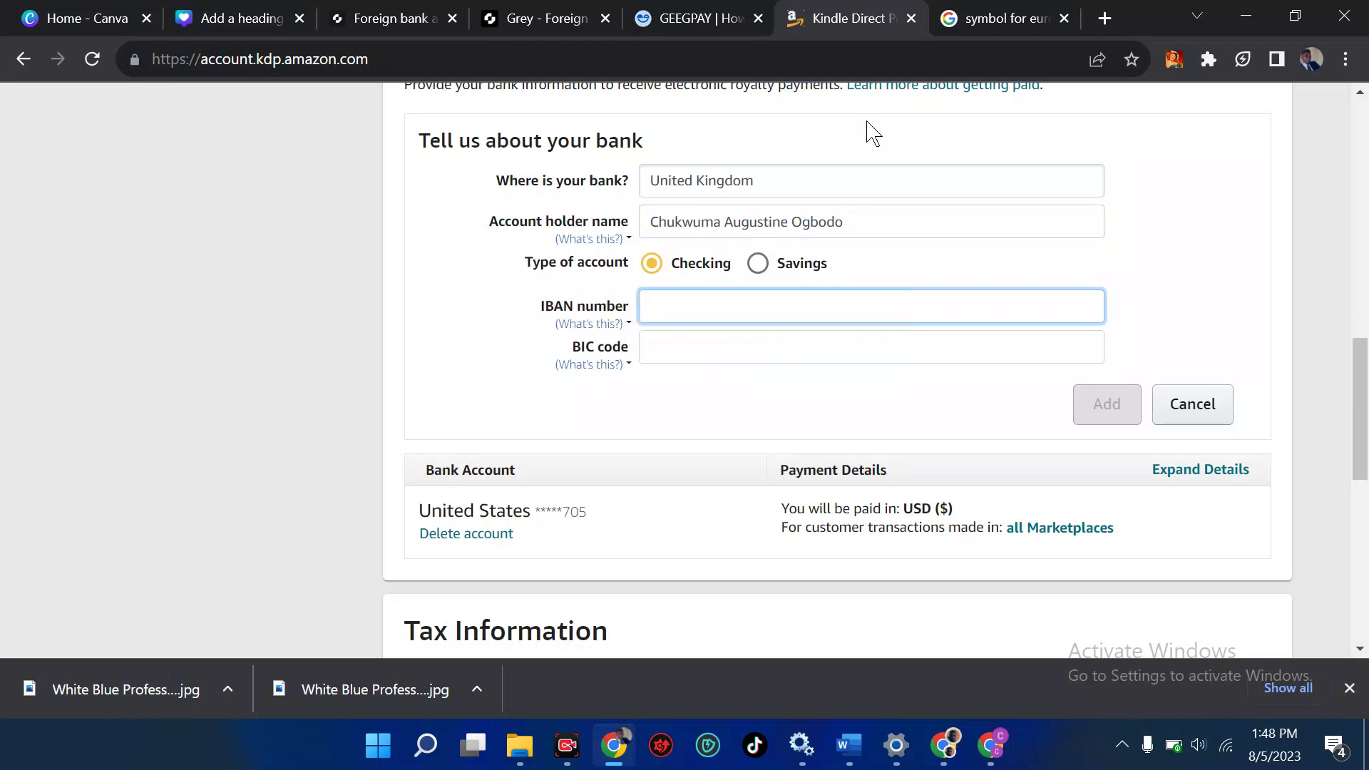
Copy the IBAN from Grey's GBP account and paste it into the KDP IBAN field
click(513, 11)
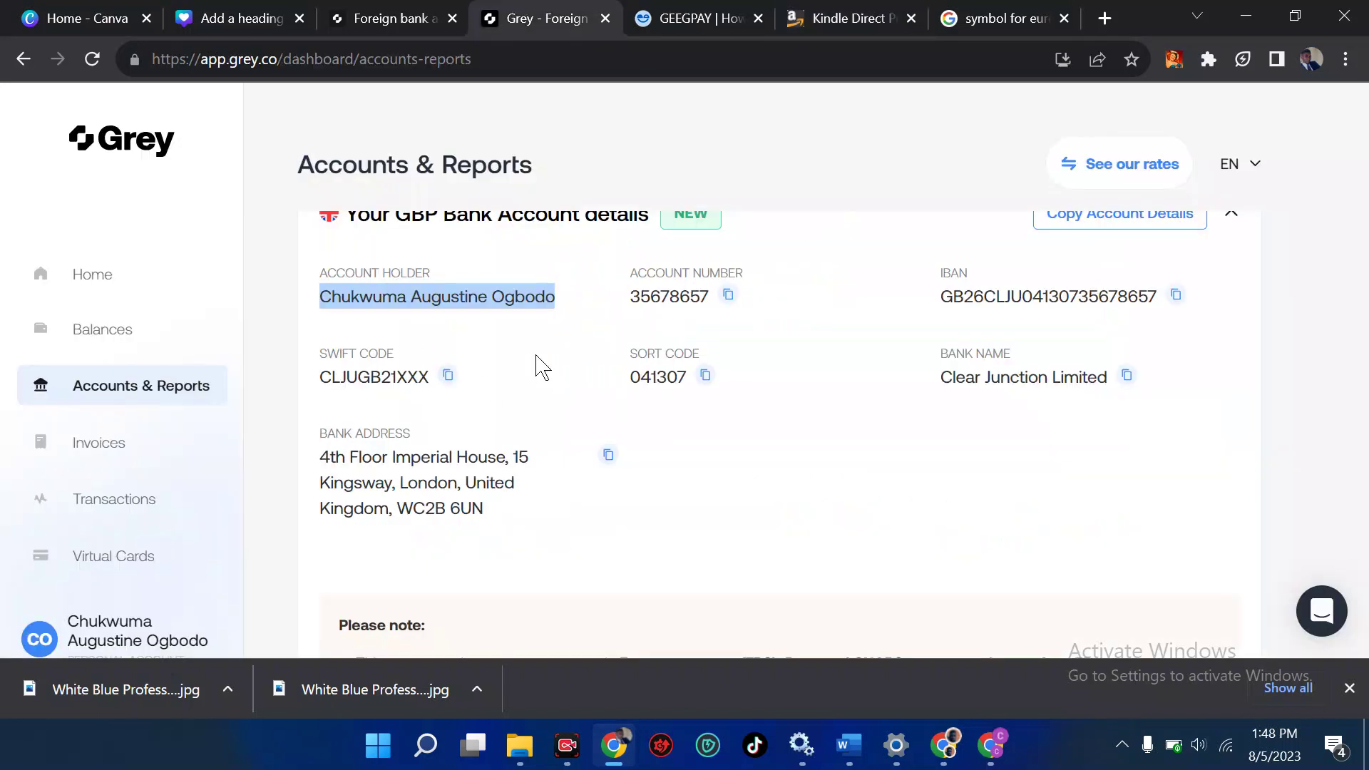
click(1177, 296)
drag(937, 299, 1080, 303)
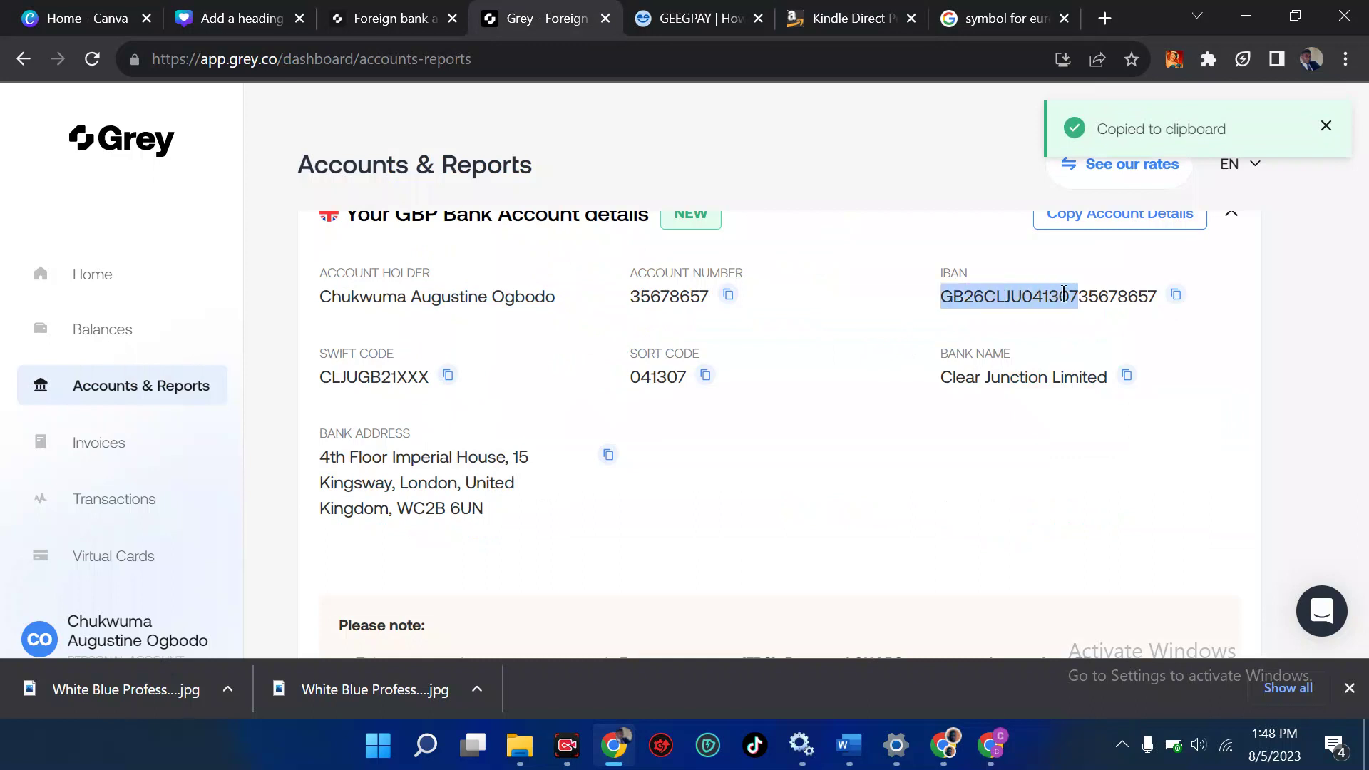
click(813, 20)
mouse_move(592, 389)
click(702, 309)
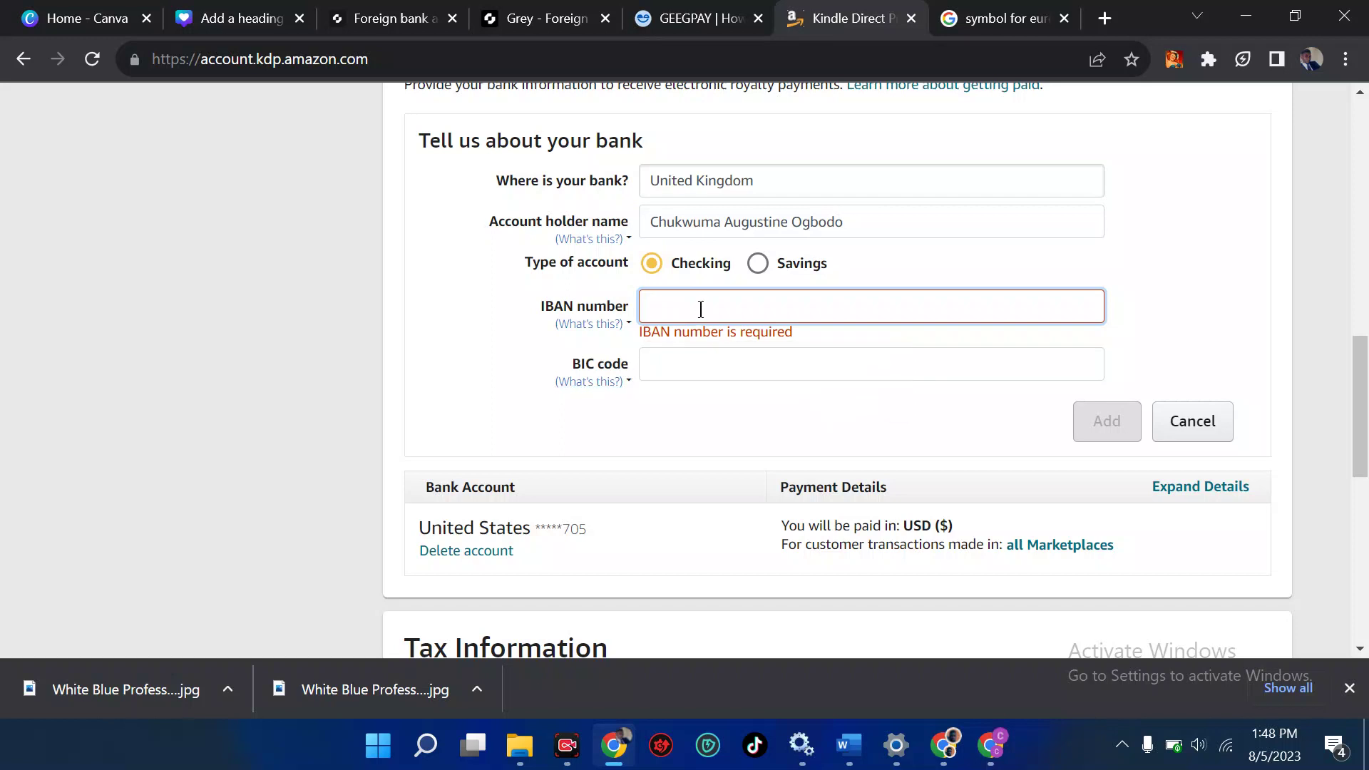
key(ctrl+v)
Copy the GBP account's SWIFT code from Grey and paste it into the KDP BIC code field
click(697, 354)
mouse_move(592, 367)
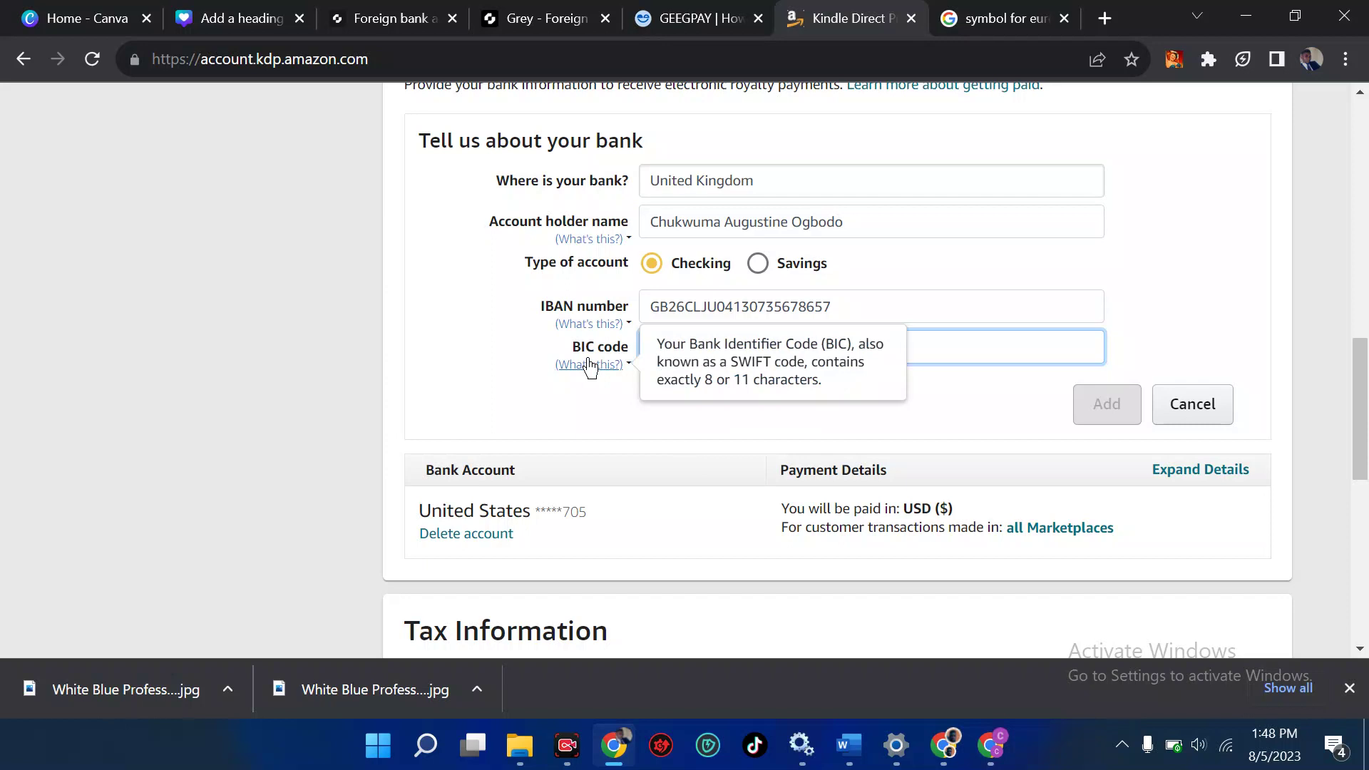
click(524, 16)
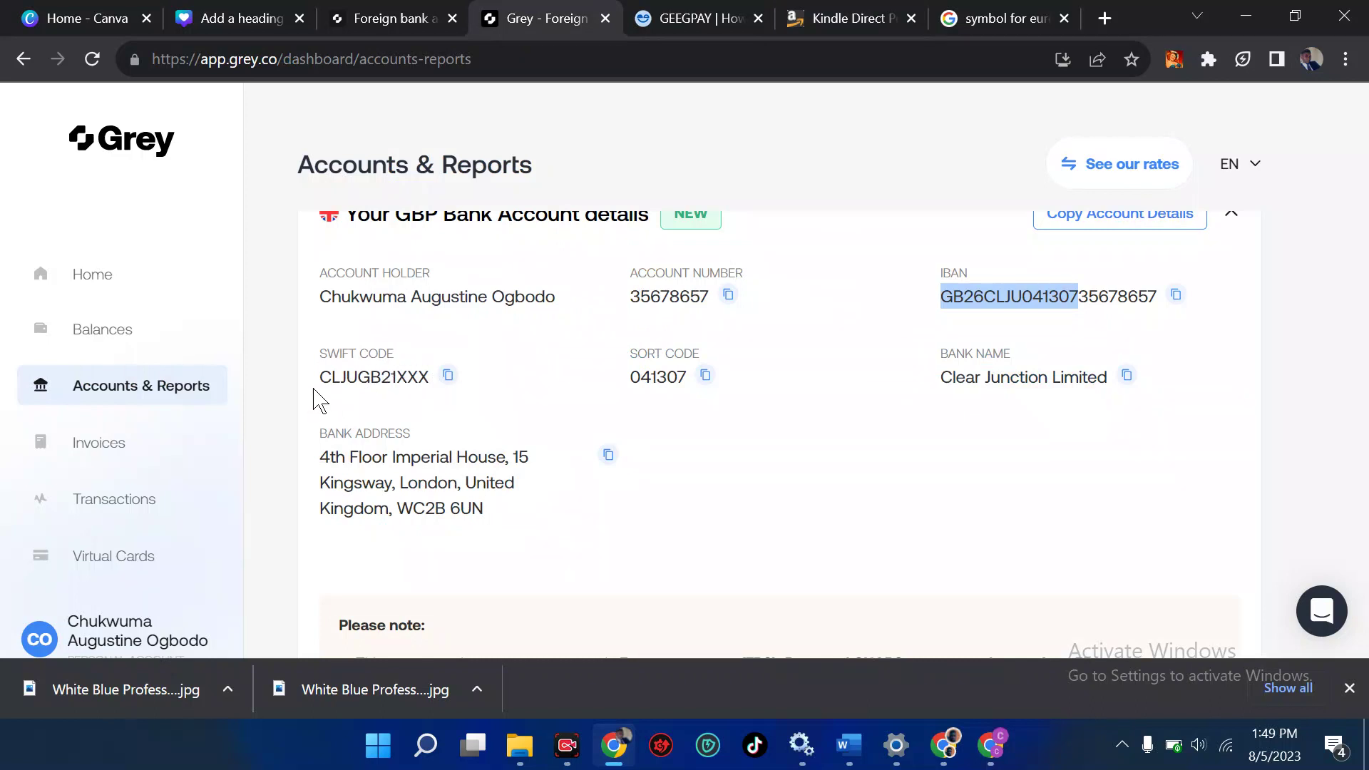
click(448, 376)
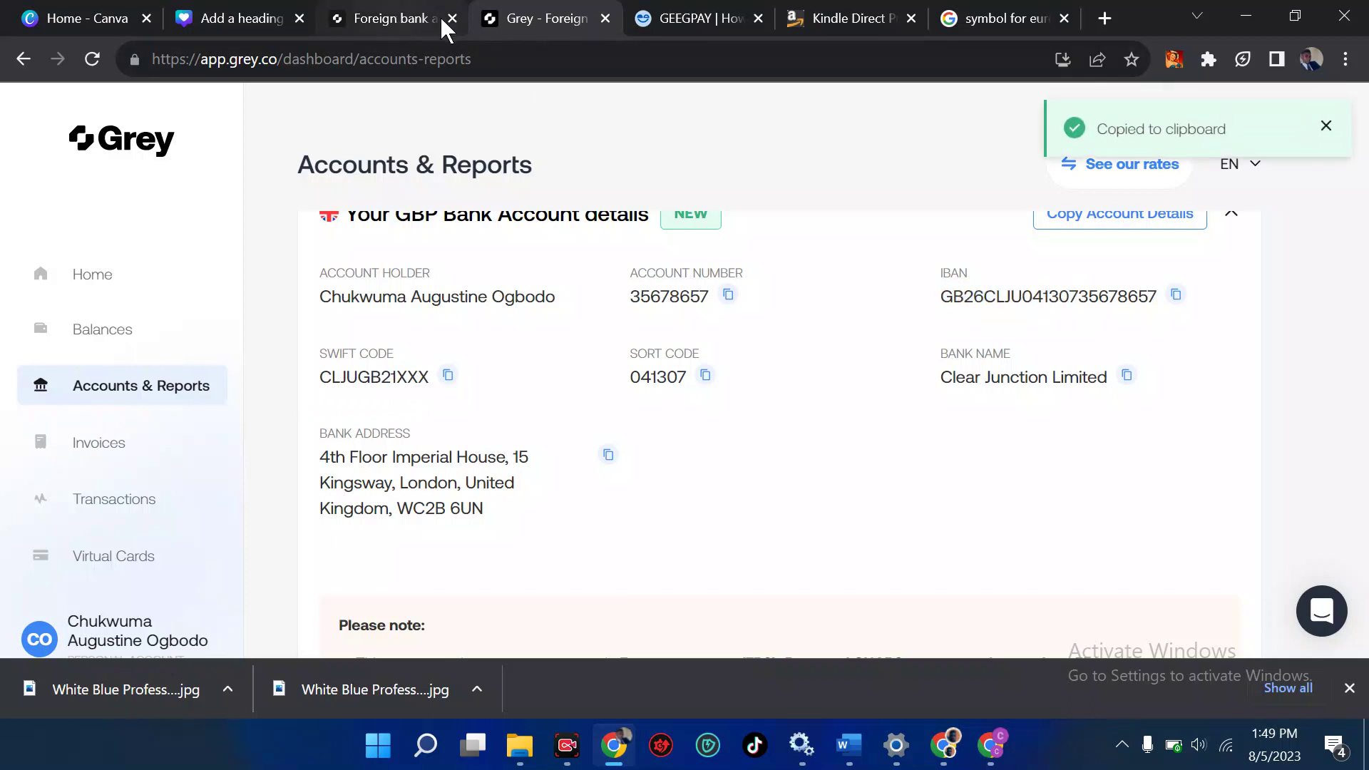
click(804, 20)
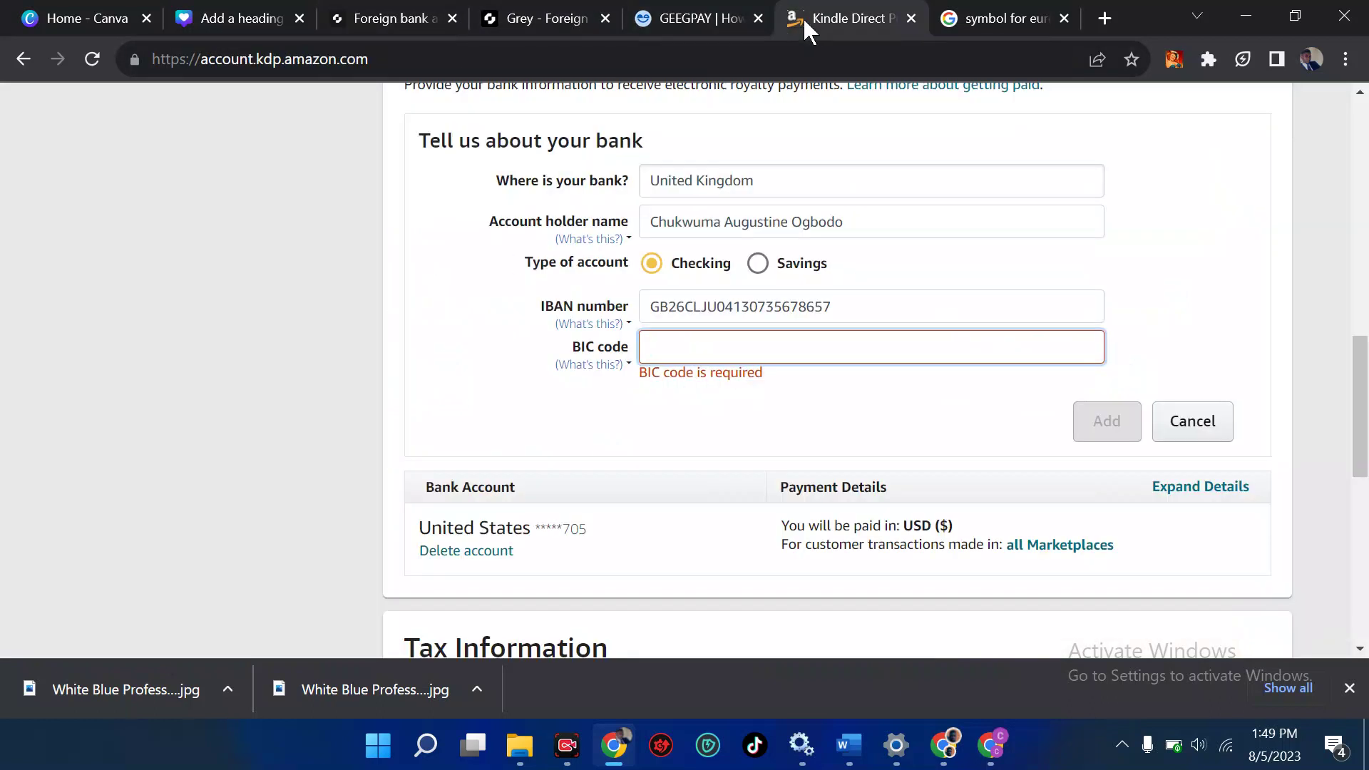
key(ctrl+v)
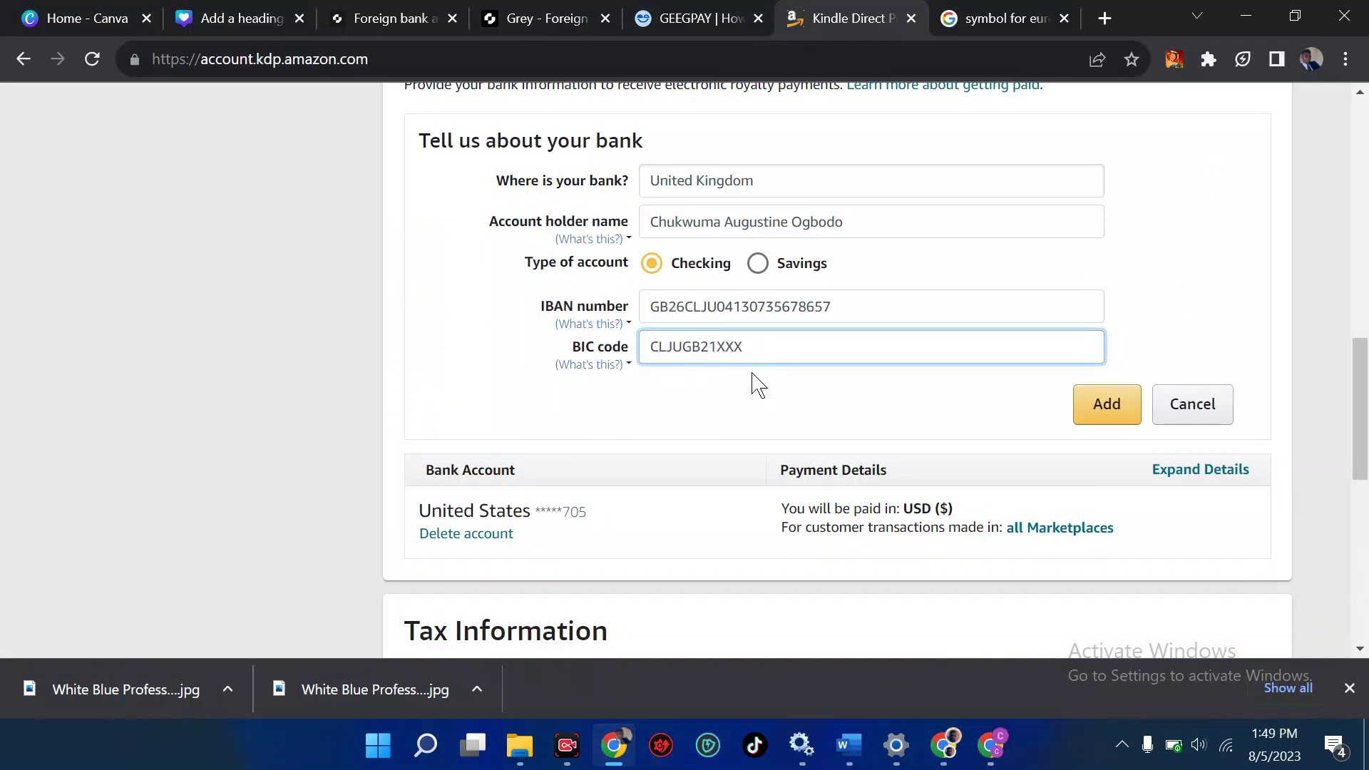
scroll(733, 444, down, 1)
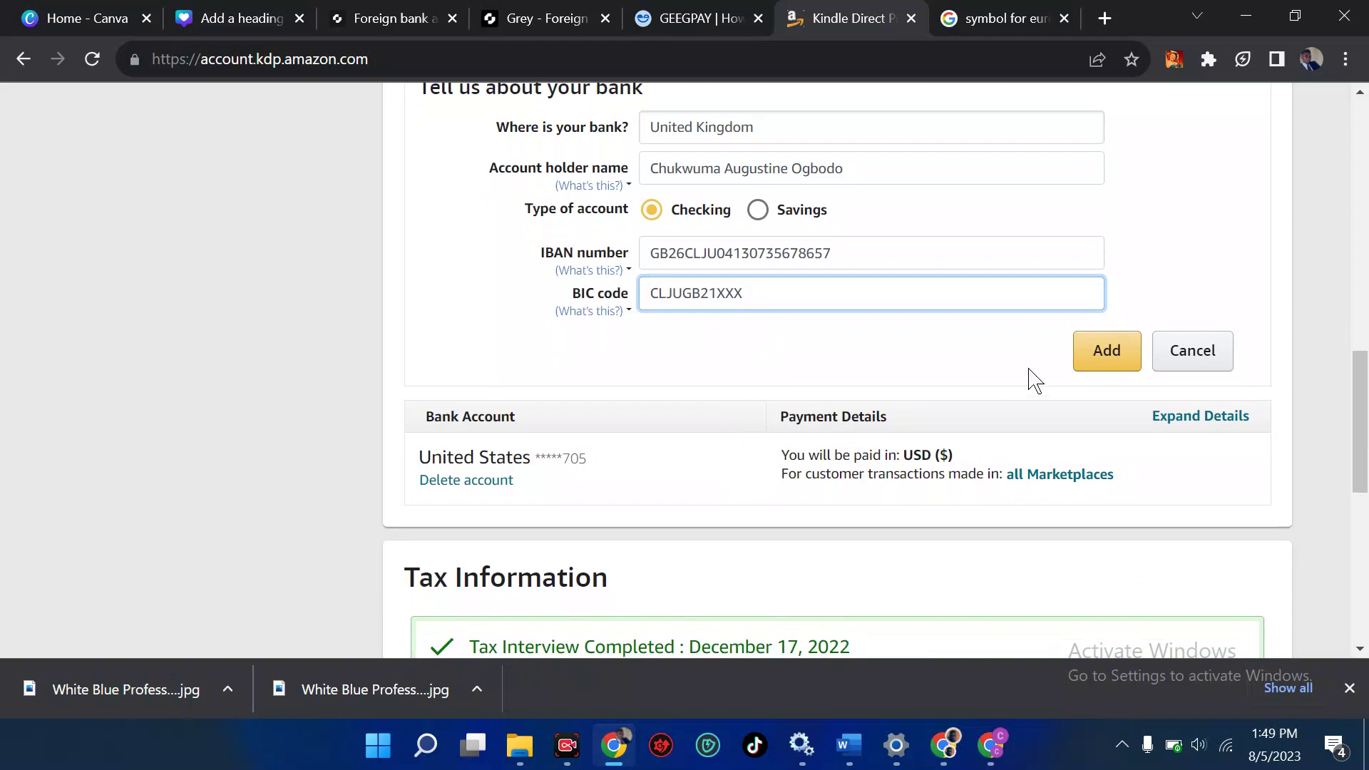
Add the new UK bank account to the KDP payment settings
click(1099, 365)
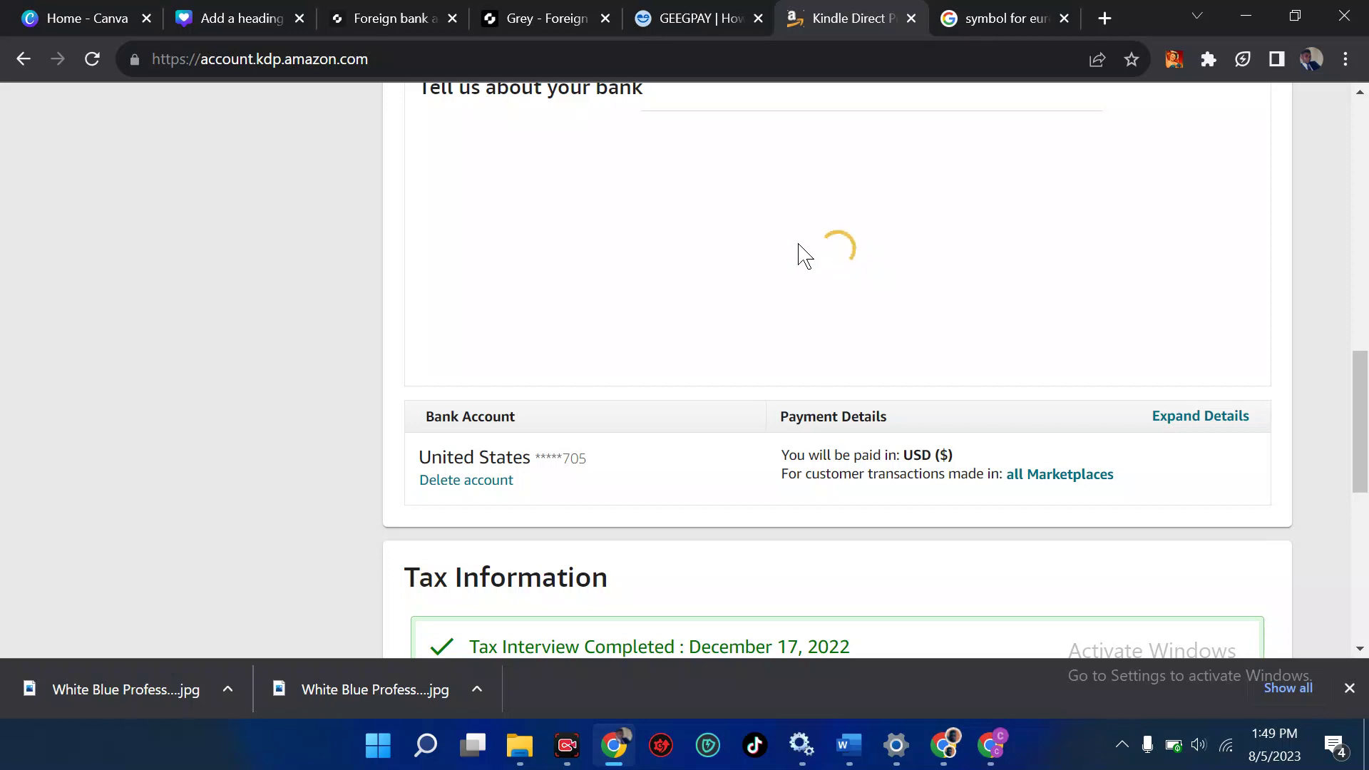
scroll(798, 254, up, 1)
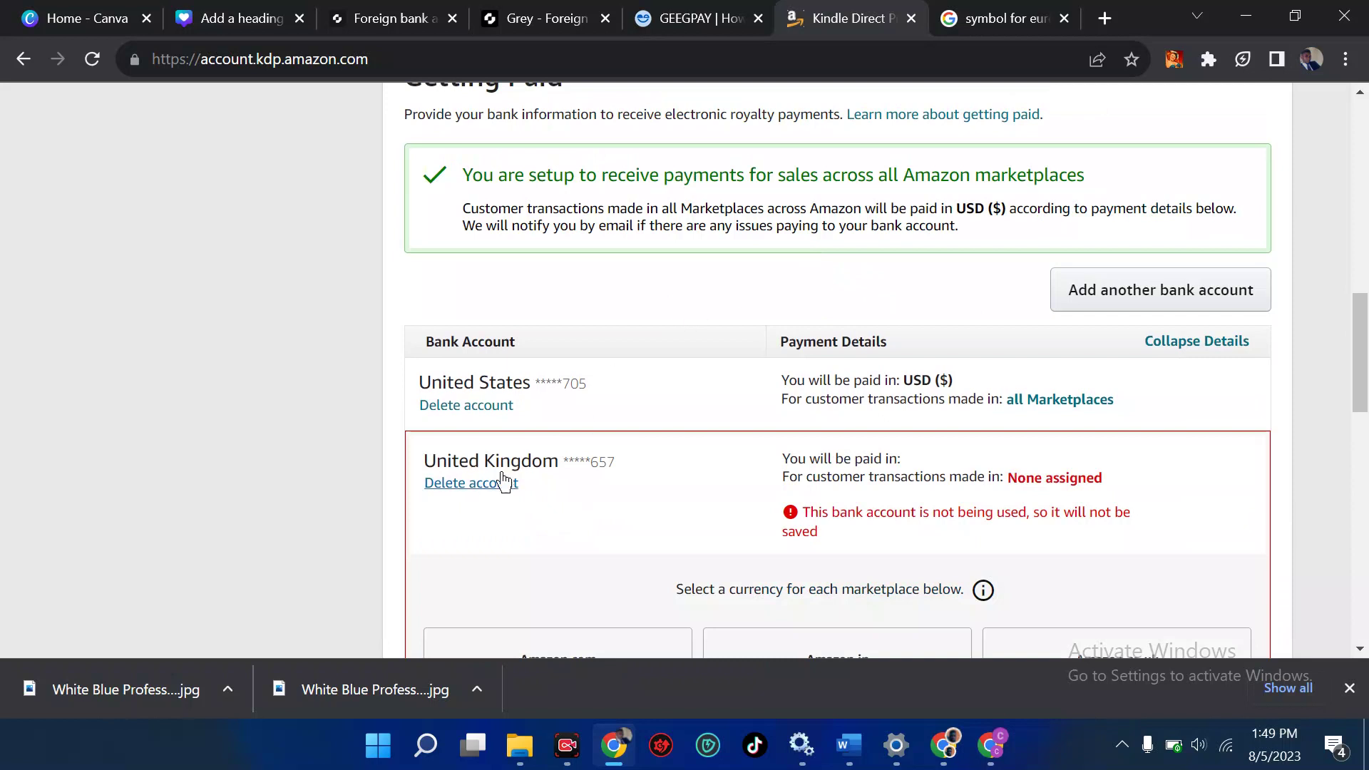
scroll(630, 465, down, 1)
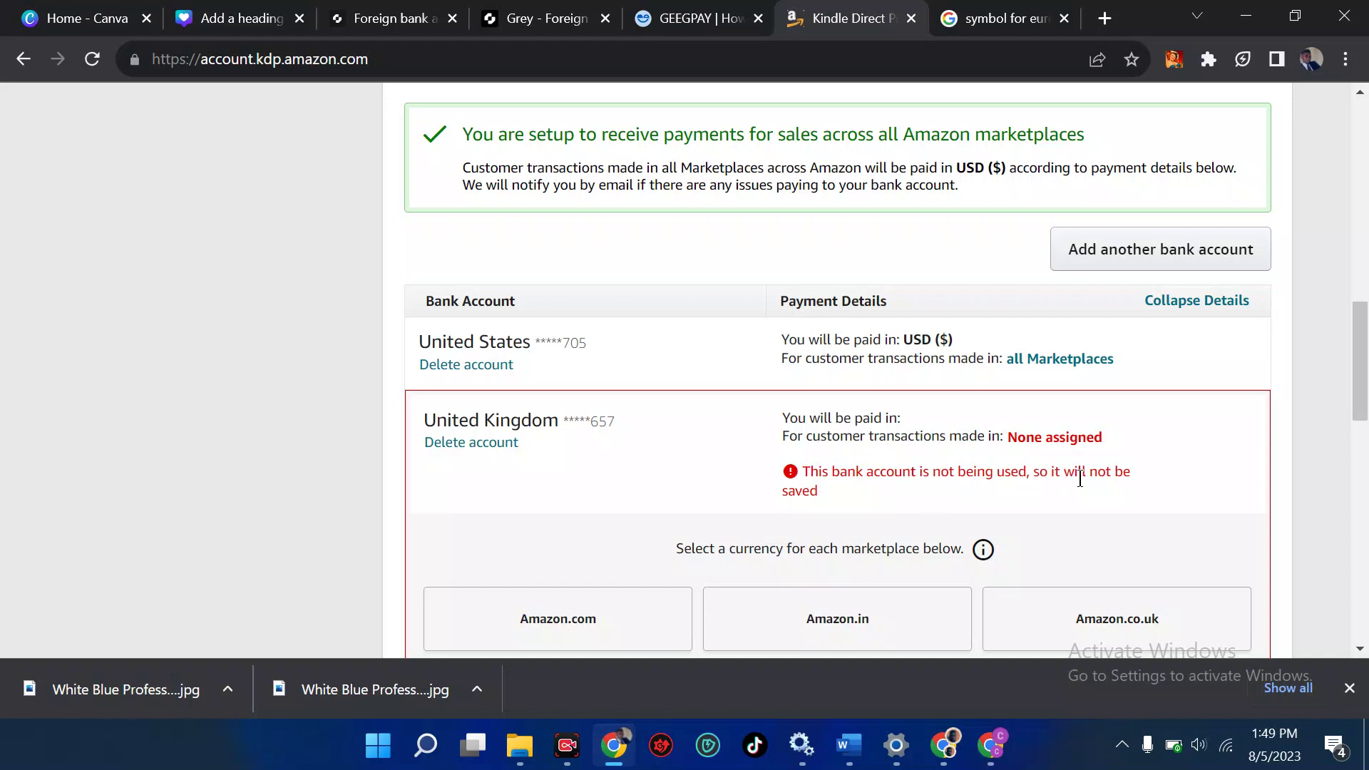
scroll(1080, 480, down, 3)
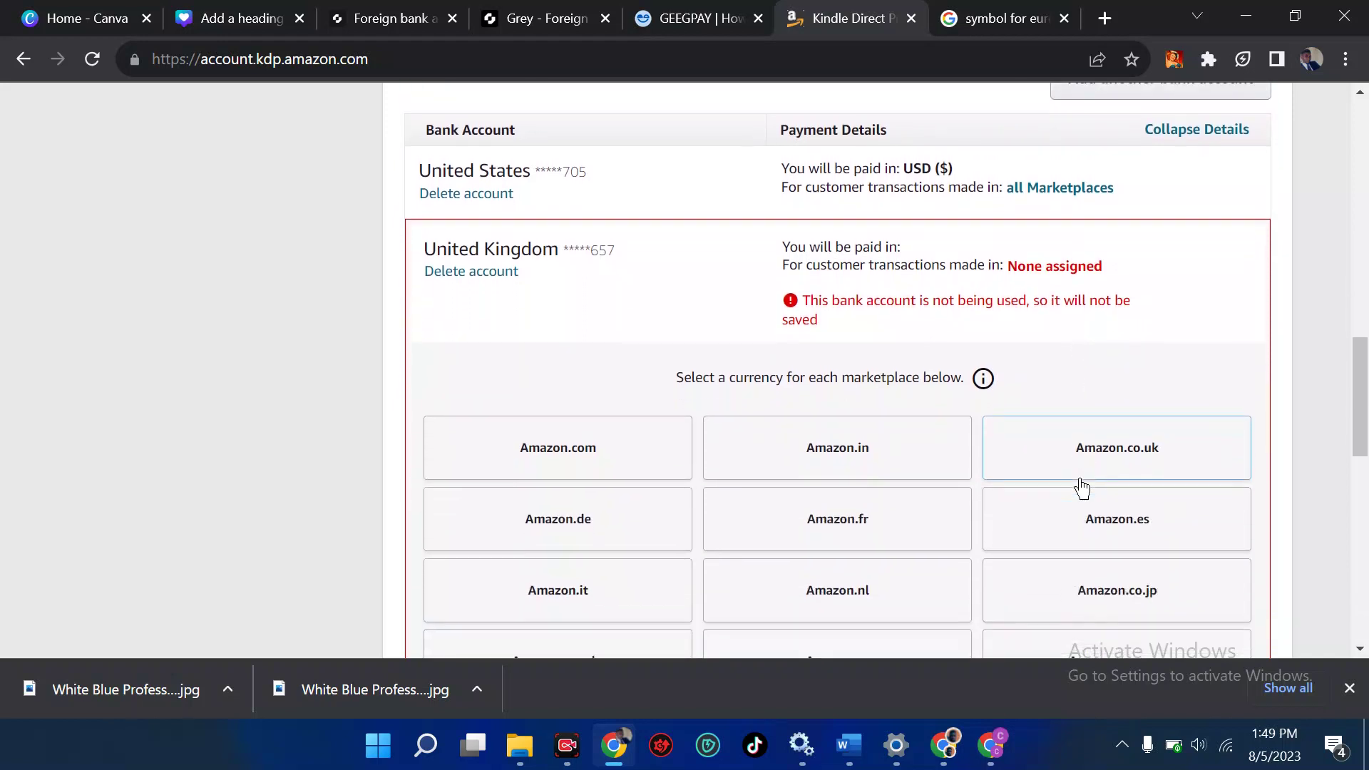
Assign Amazon.com, .in, .co.uk and .de to the UK account, keeping Amazon.com paid in GBP (£)
click(612, 352)
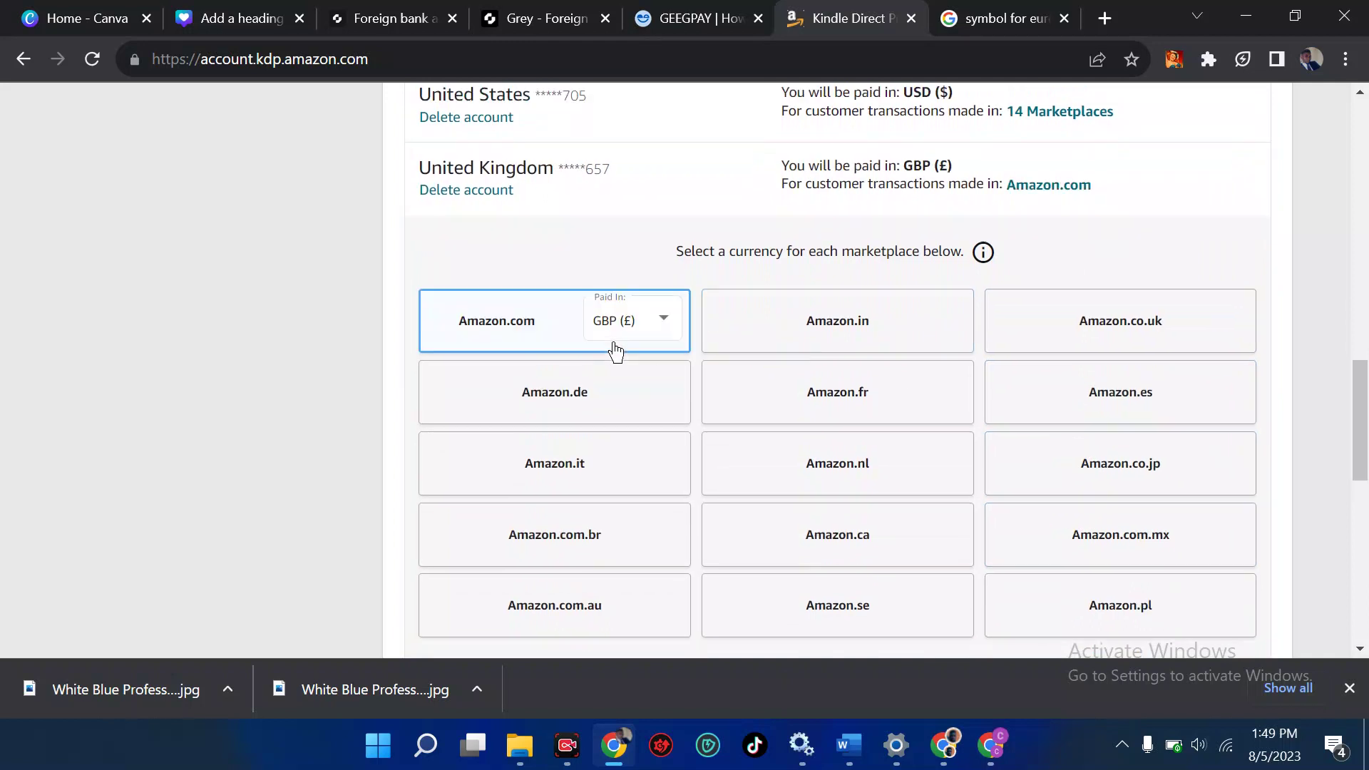
click(784, 336)
click(1020, 337)
click(621, 416)
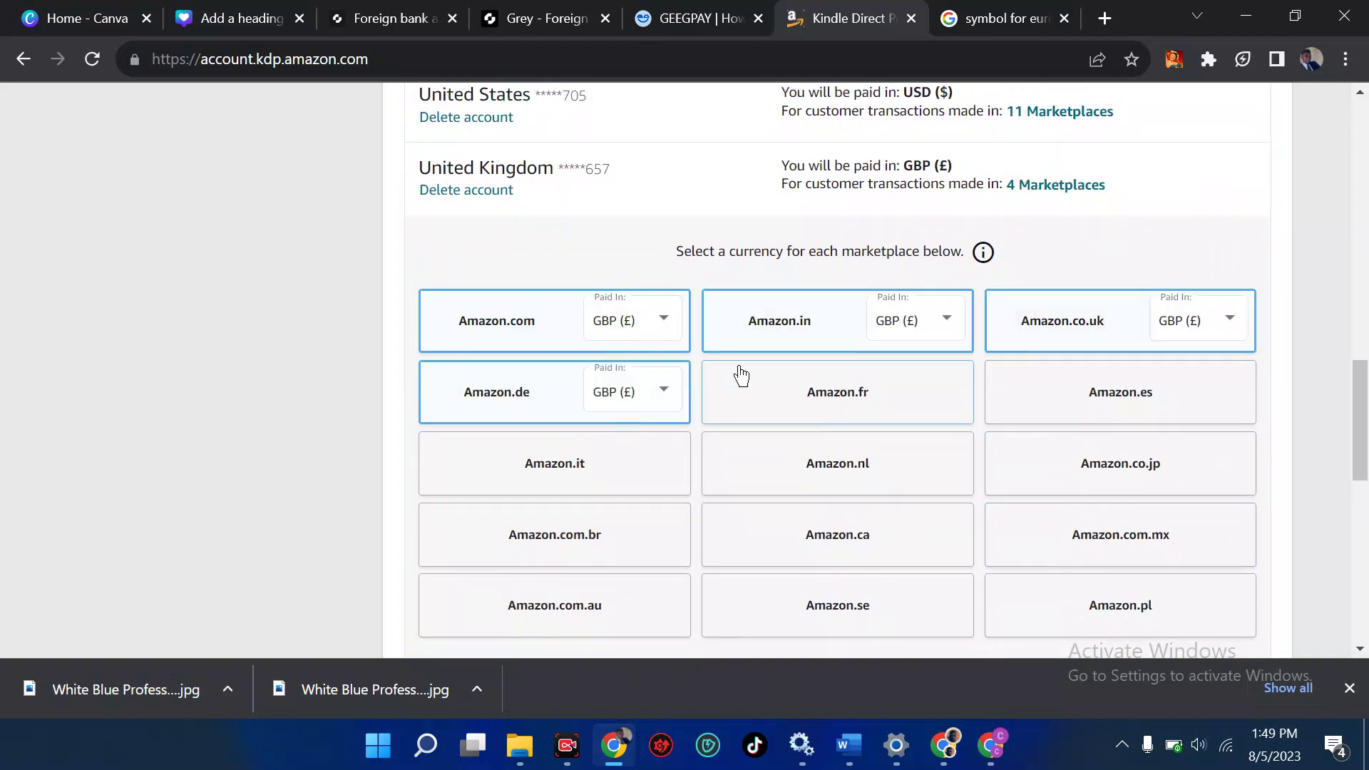
click(666, 324)
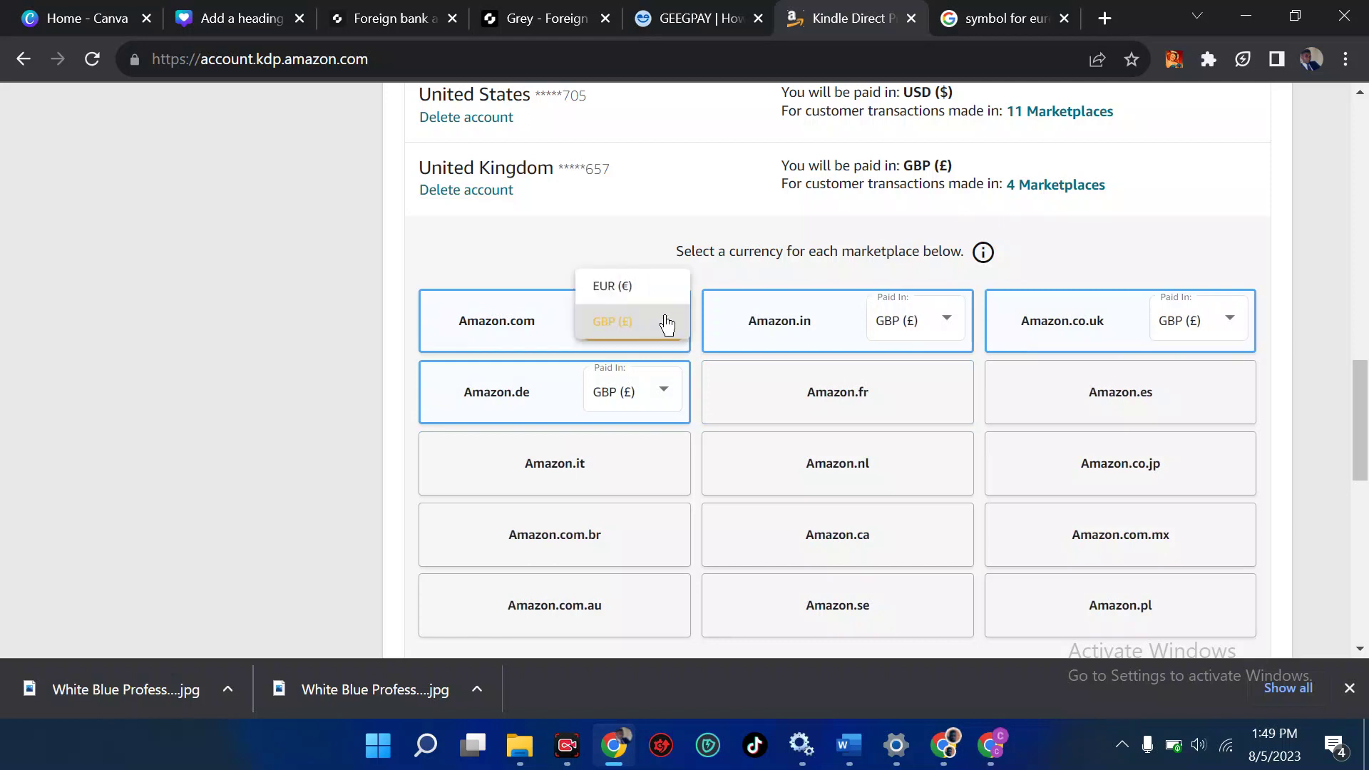
click(667, 325)
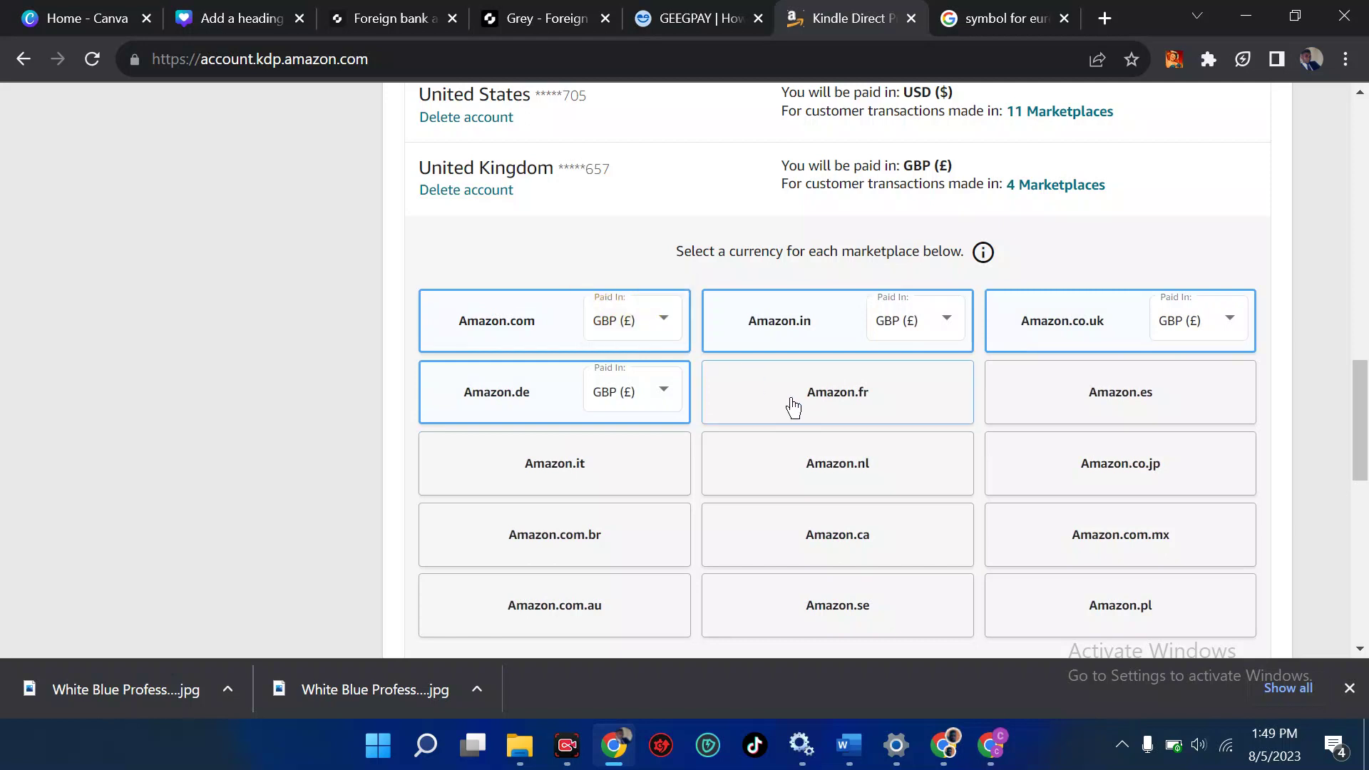
Assign Amazon.fr, .es, .co.jp, .nl, .it, .com.br, .ca and .com.mx to the UK account
click(789, 400)
click(1089, 400)
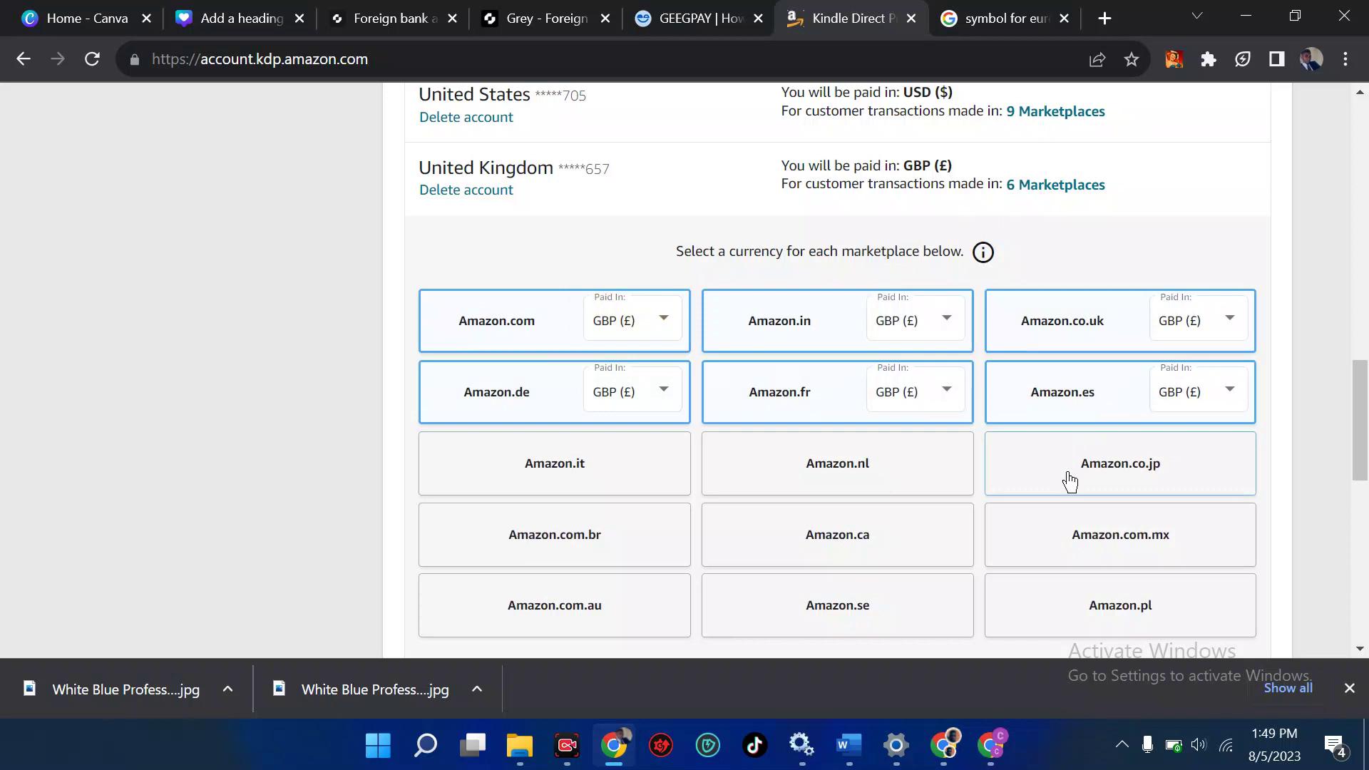
click(1068, 472)
click(922, 478)
click(648, 476)
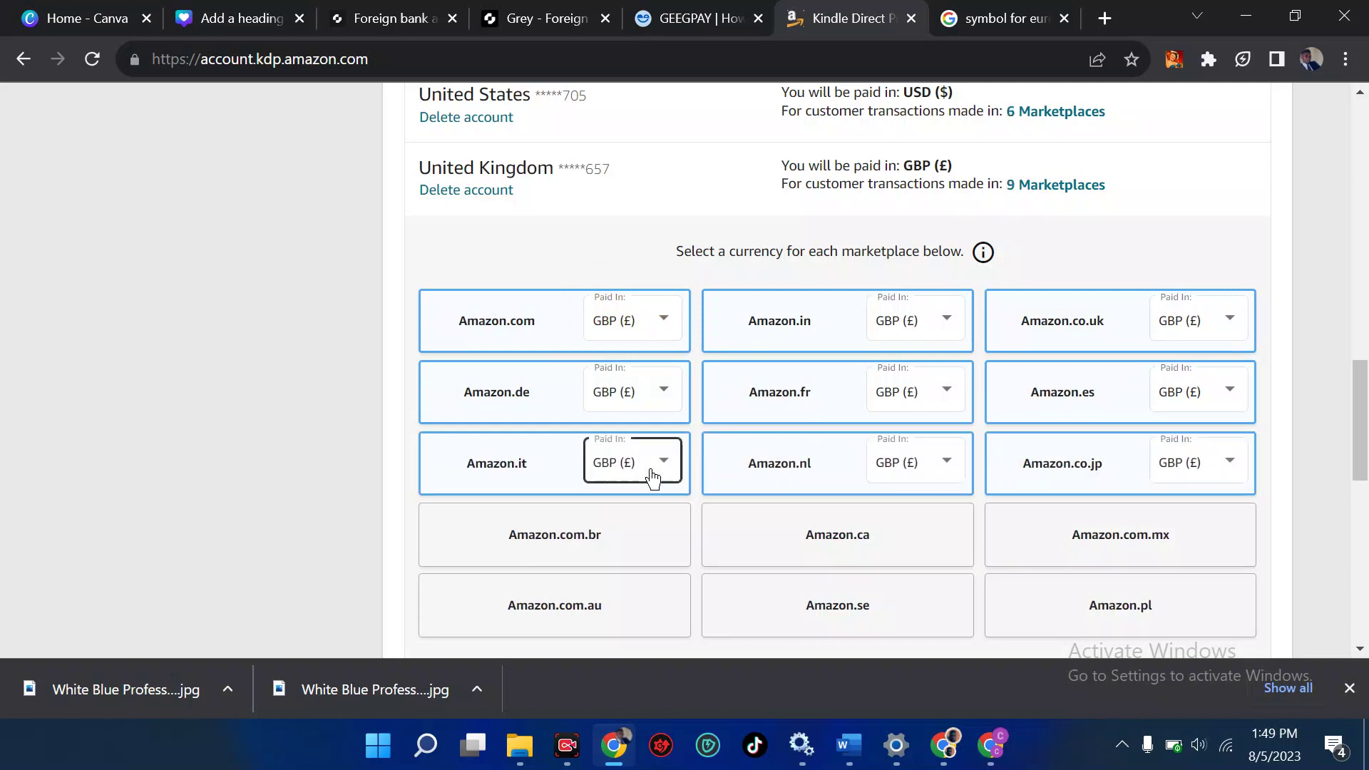
scroll(606, 491, down, 1)
click(605, 491)
click(735, 505)
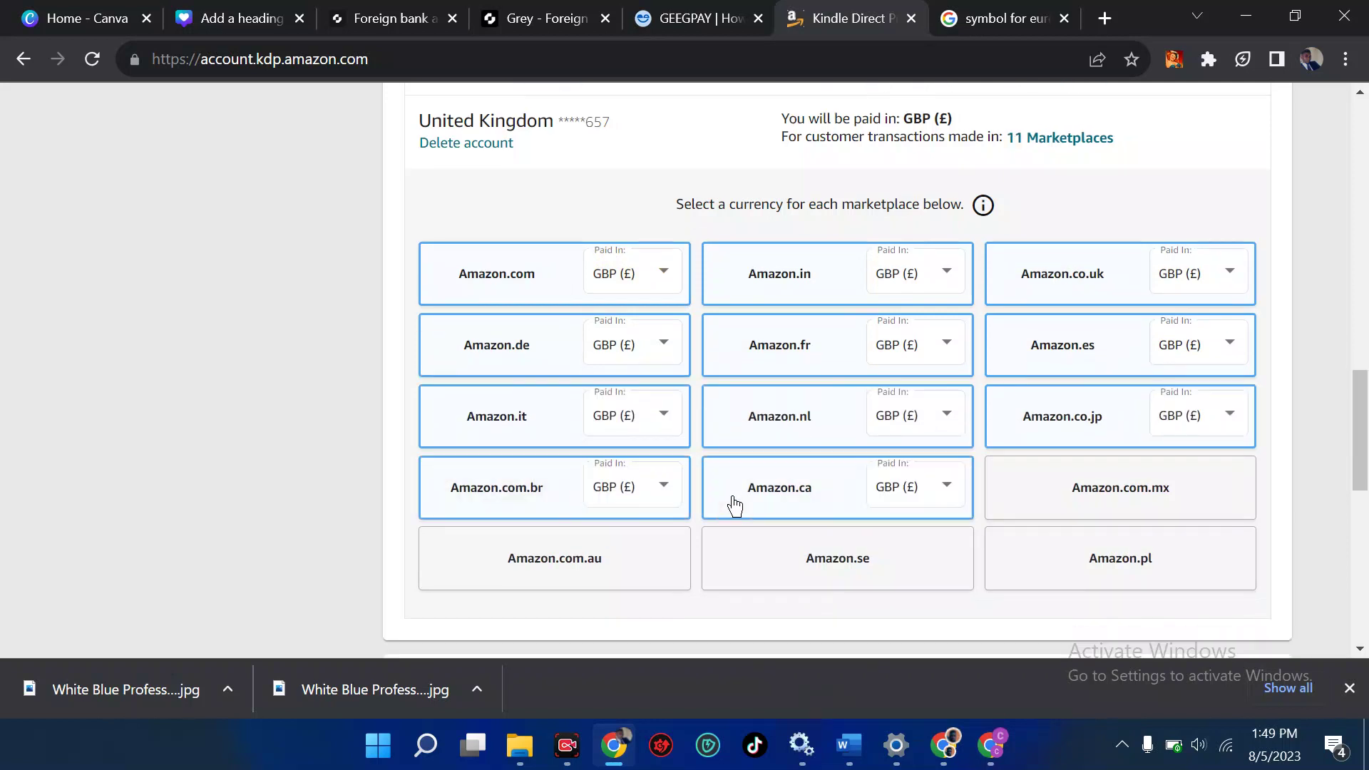
click(1034, 511)
Assign the remaining marketplaces Amazon.com.au, .se and .pl to the UK account in GBP (£)
click(1019, 15)
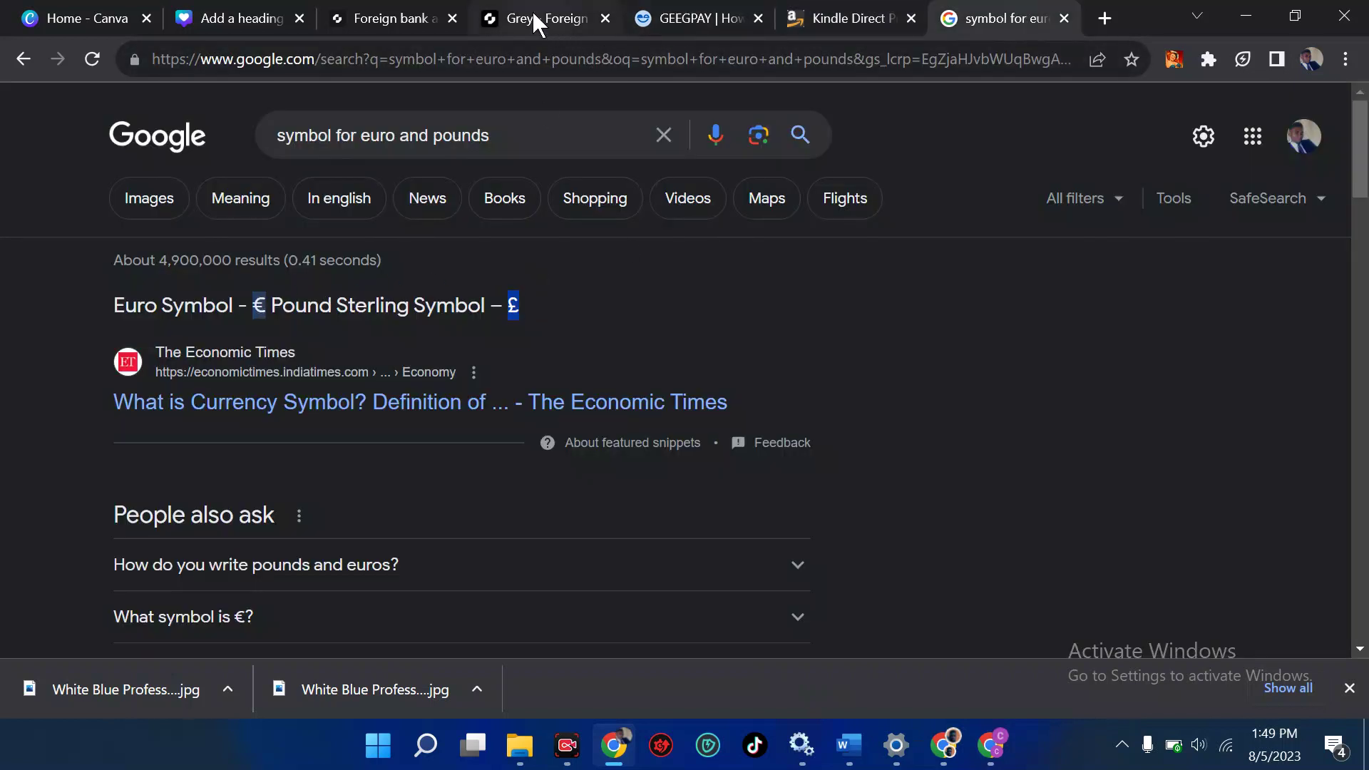
click(811, 15)
scroll(724, 405, down, 1)
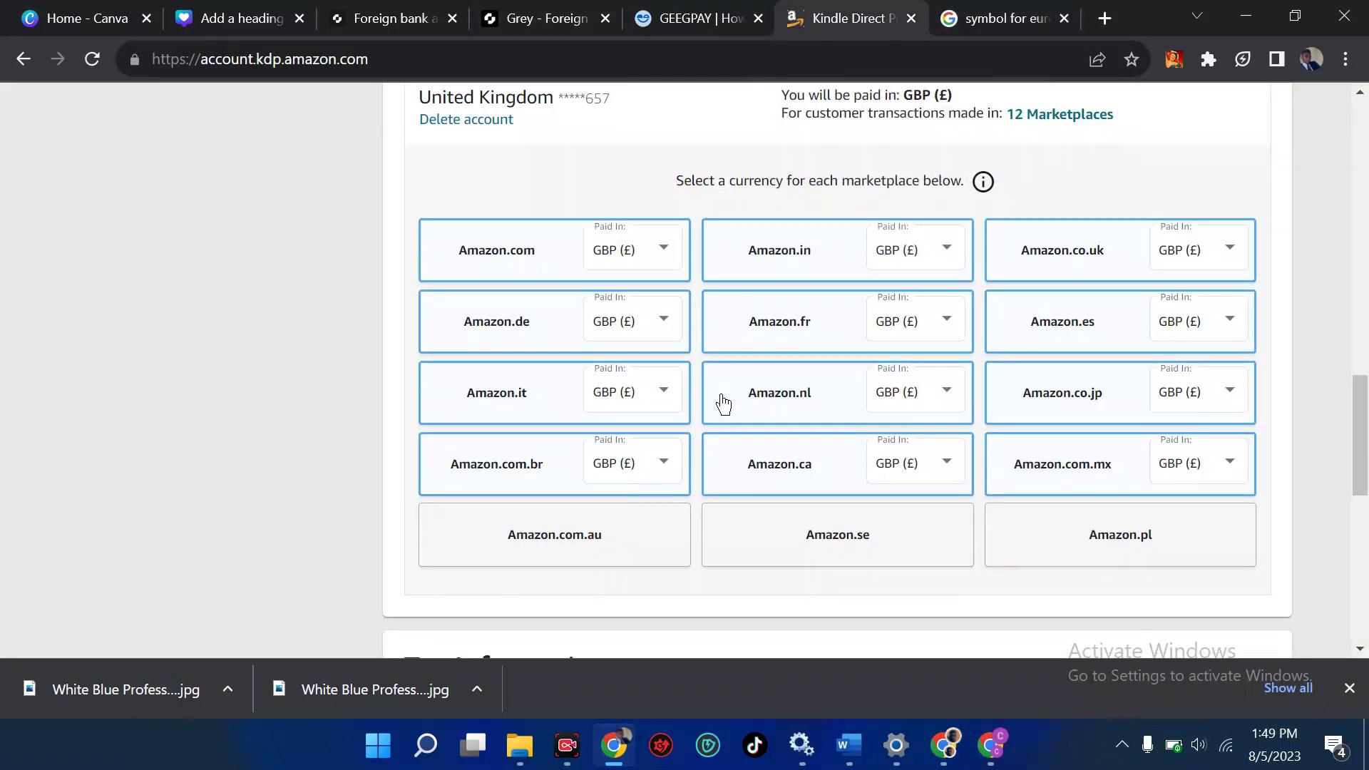
scroll(724, 405, down, 1)
click(614, 480)
double_click(781, 489)
scroll(785, 492, up, 1)
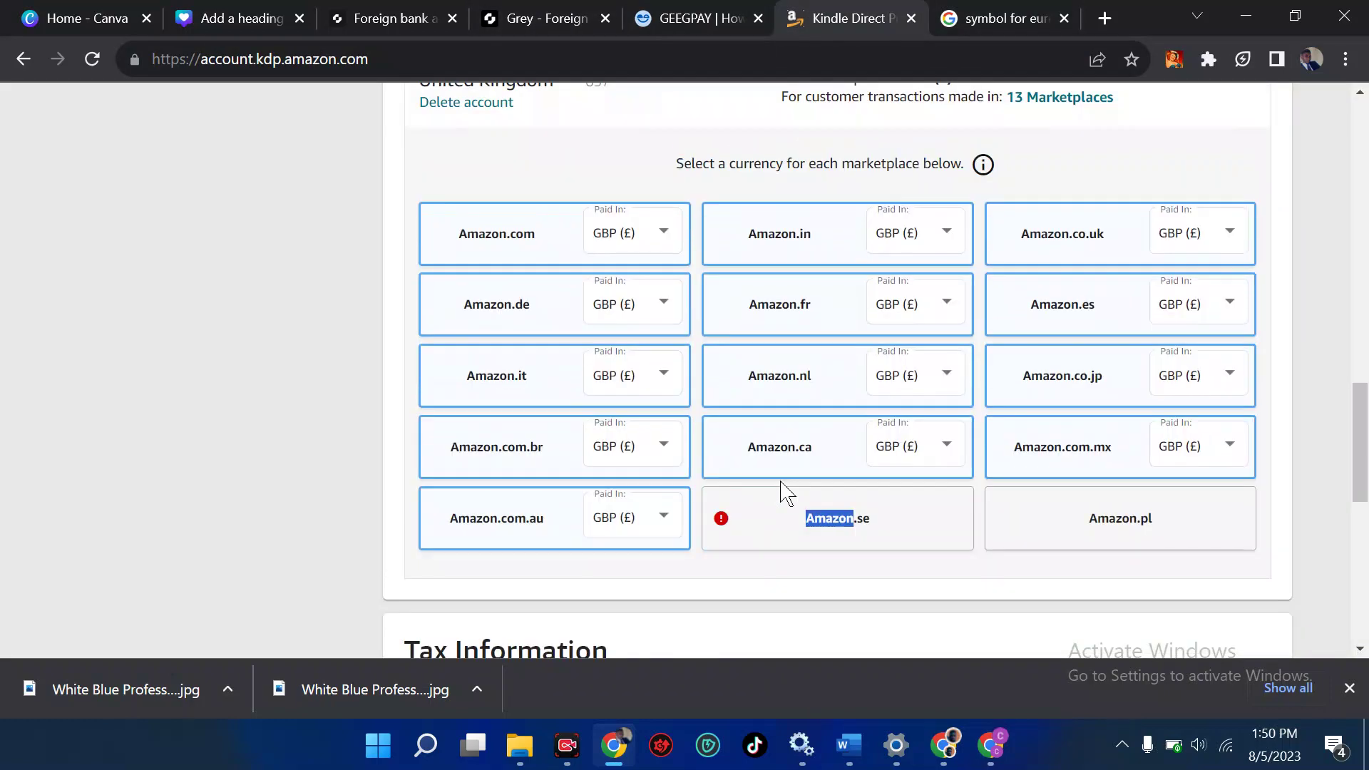
click(859, 541)
scroll(861, 542, down, 1)
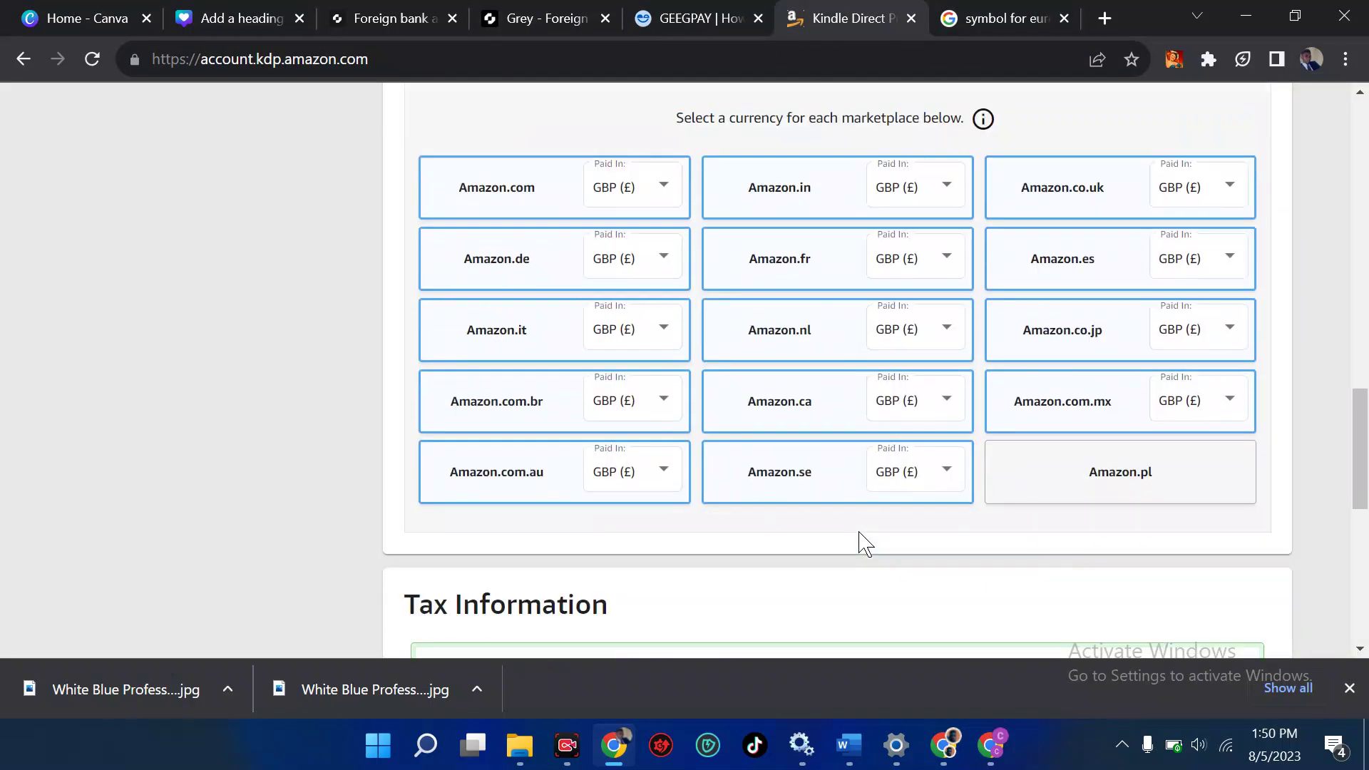
click(1104, 475)
scroll(1104, 480, up, 5)
scroll(904, 373, down, 1)
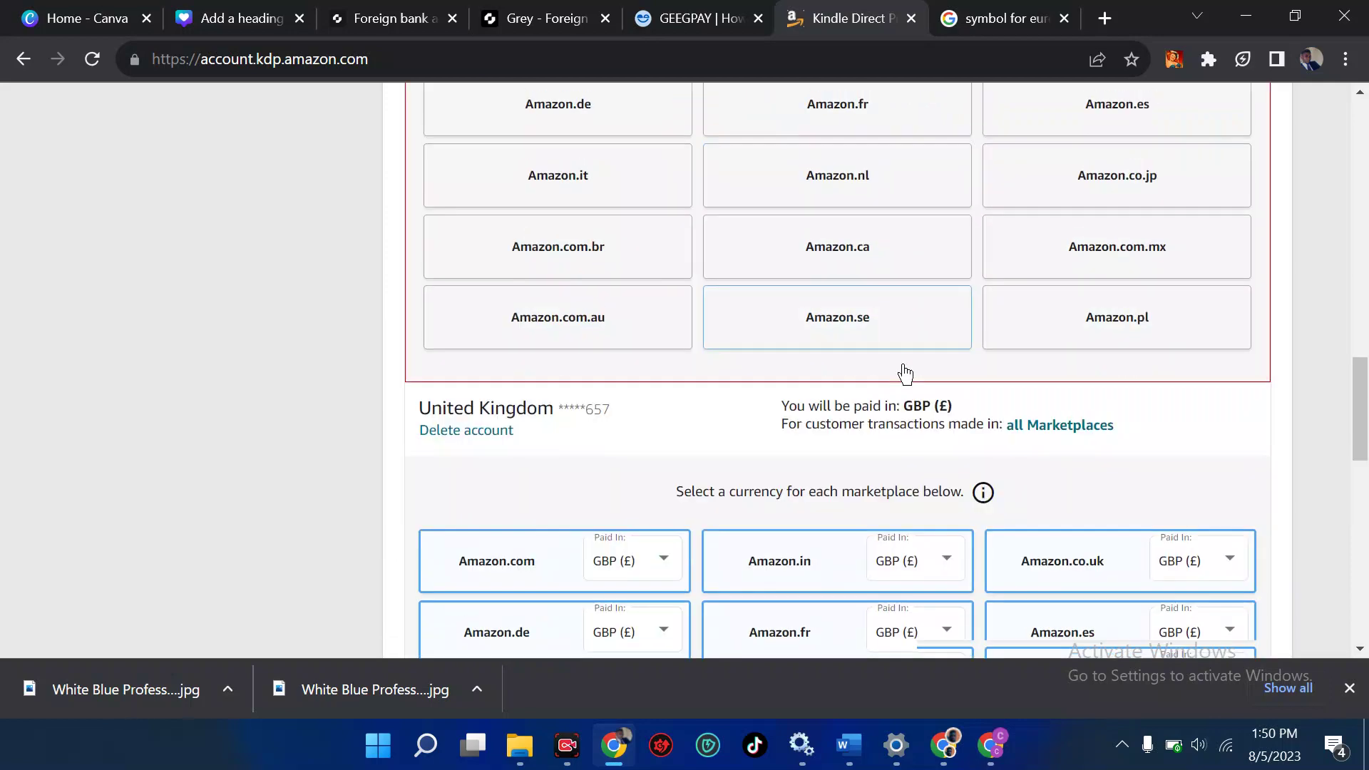
Check the United States account shows None assigned, then view Geegpay's Wells Fargo account details
scroll(905, 373, down, 3)
scroll(905, 373, up, 8)
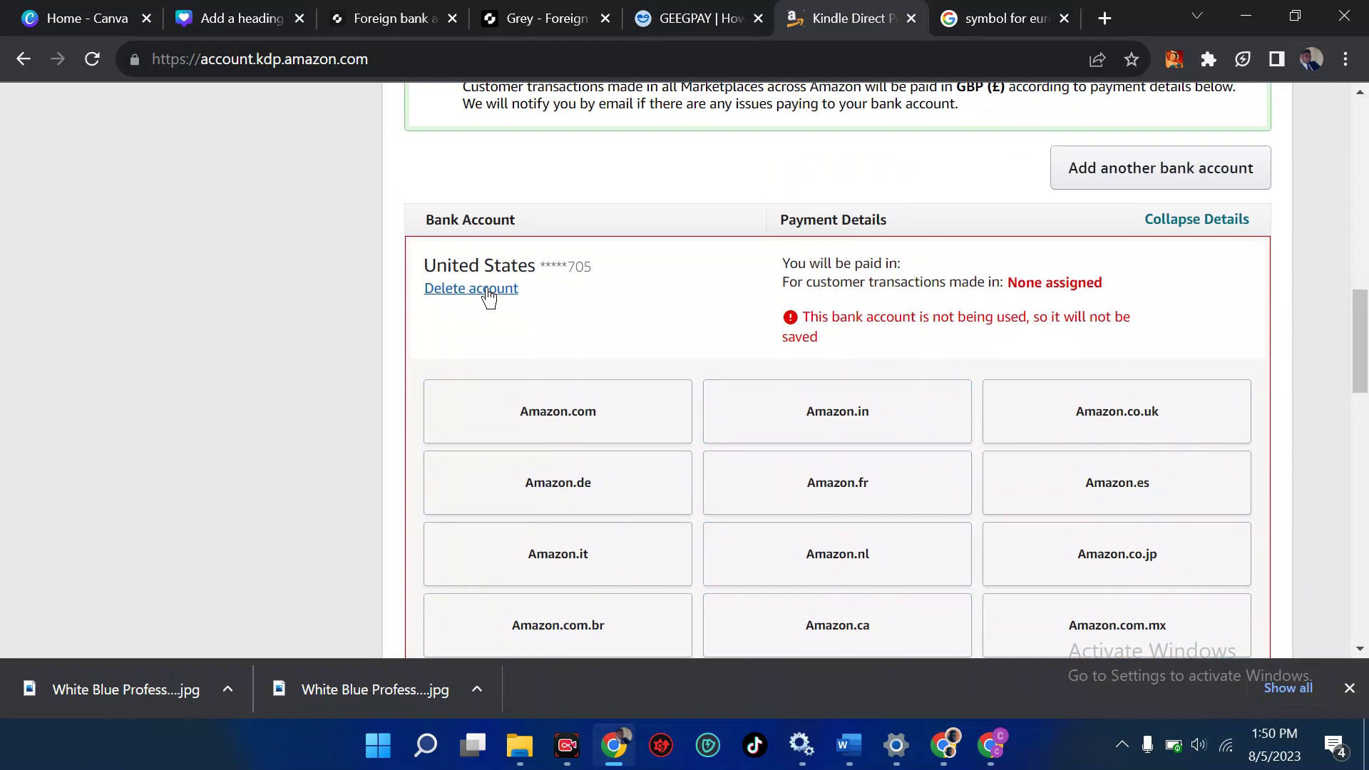
click(687, 18)
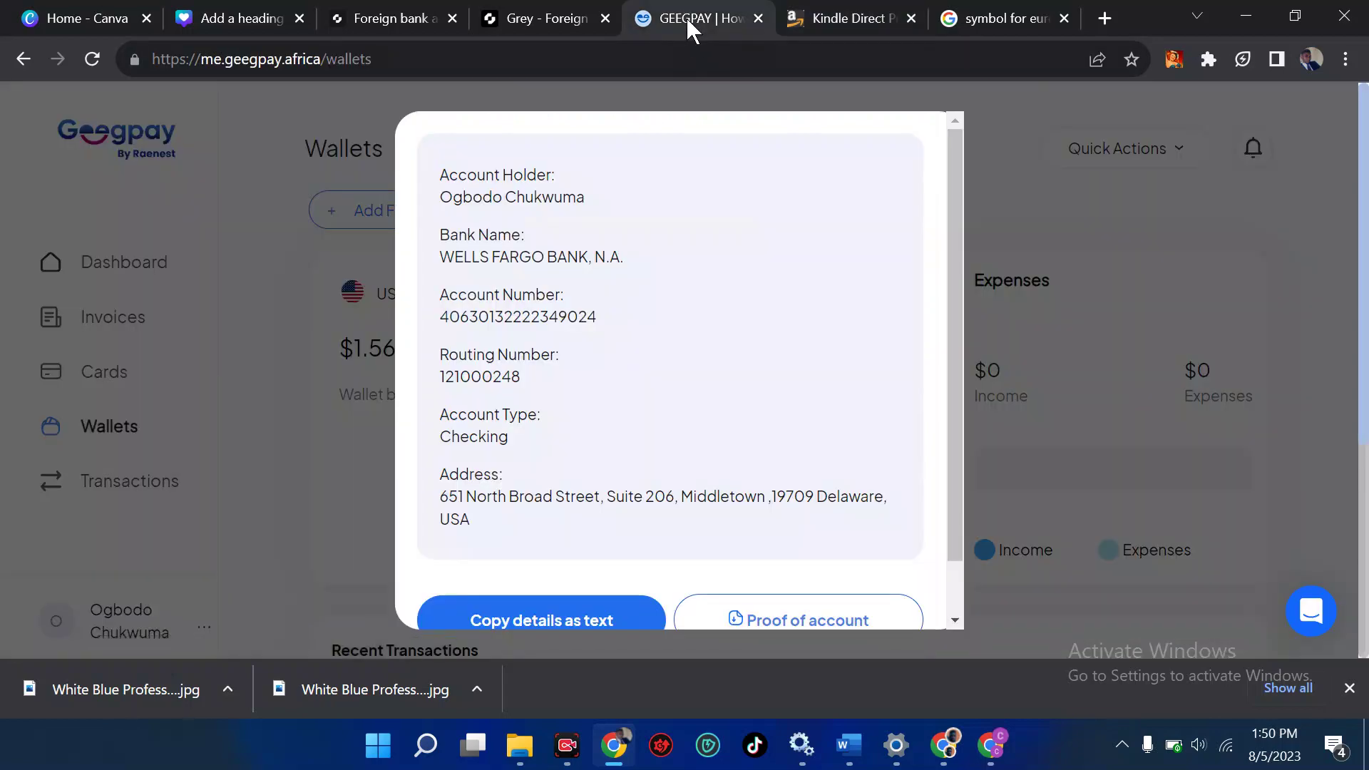
Compare the tabs and return to Grey's GBP note: FPS, Bacs and CHAPS only, GBP funds, 1% fee
click(559, 17)
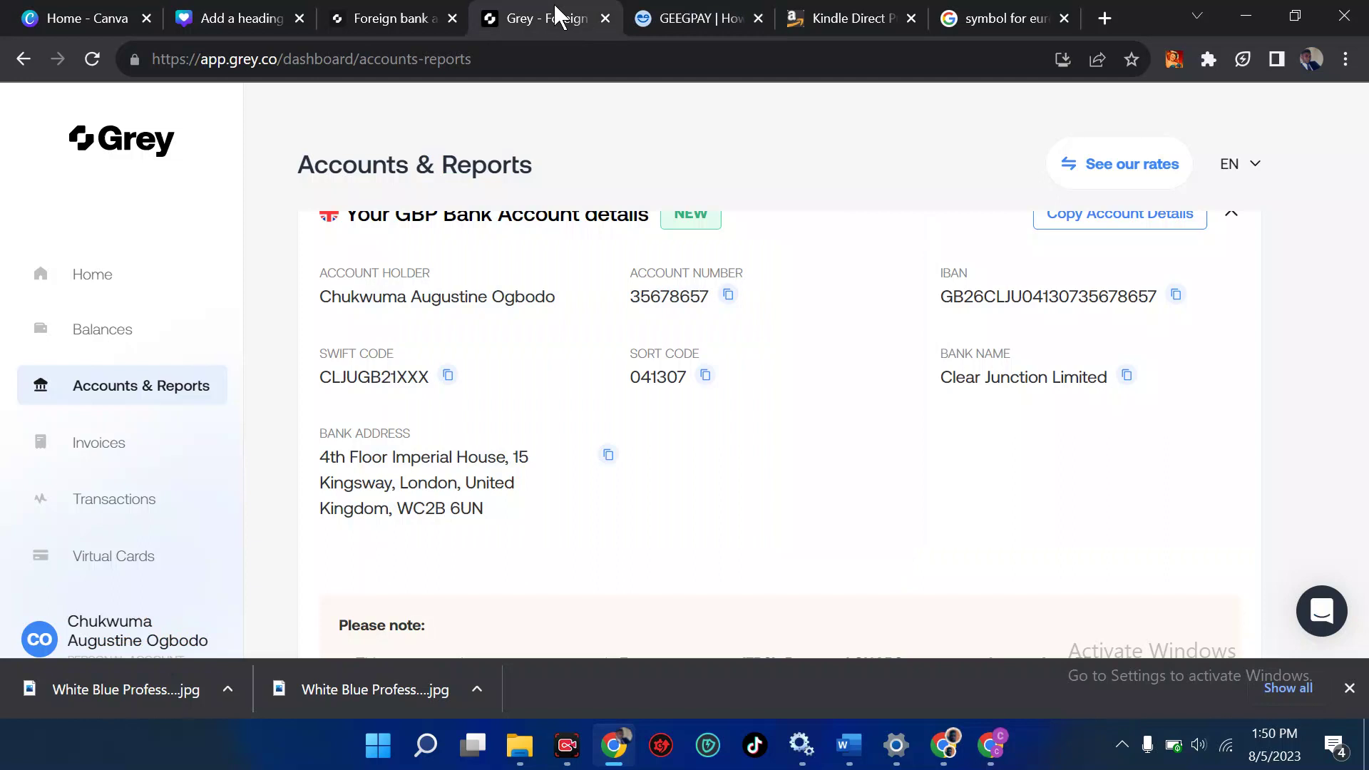
scroll(673, 220, down, 2)
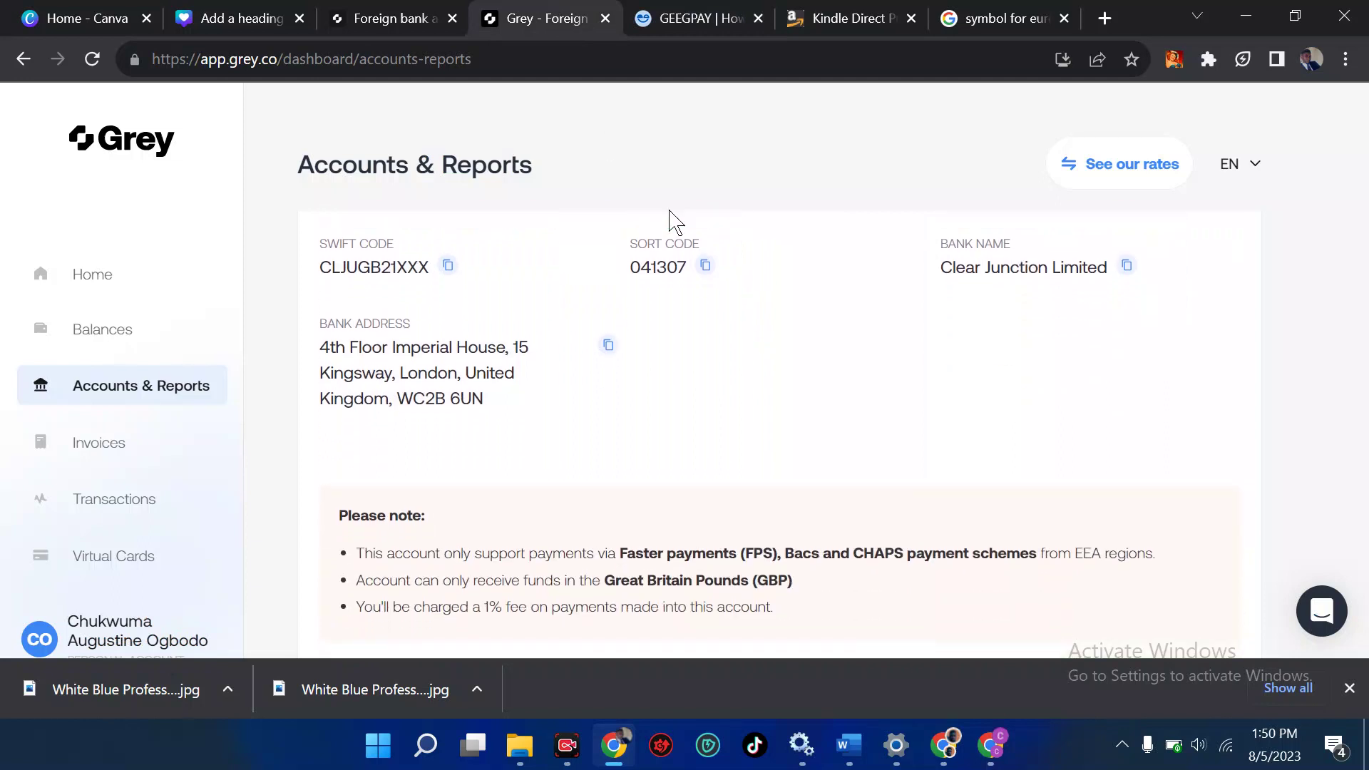
click(820, 17)
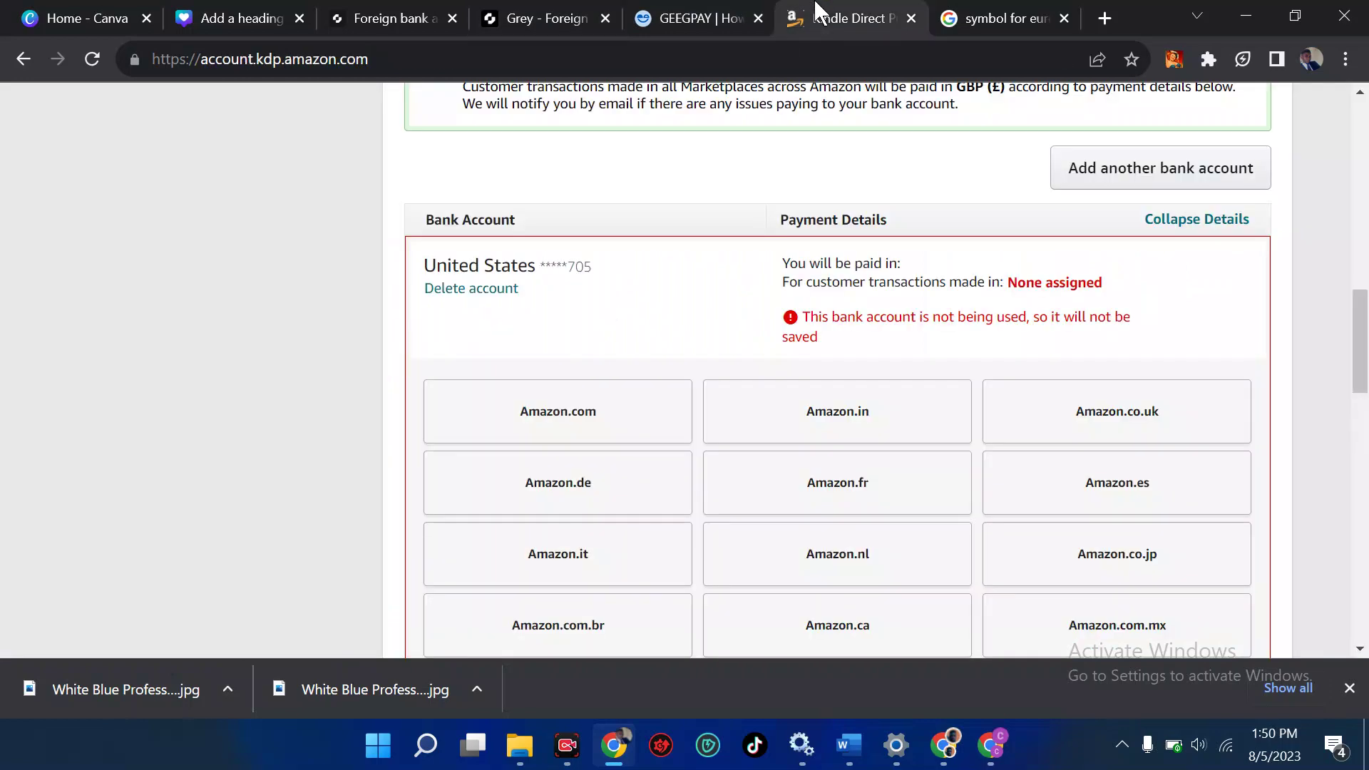
click(720, 20)
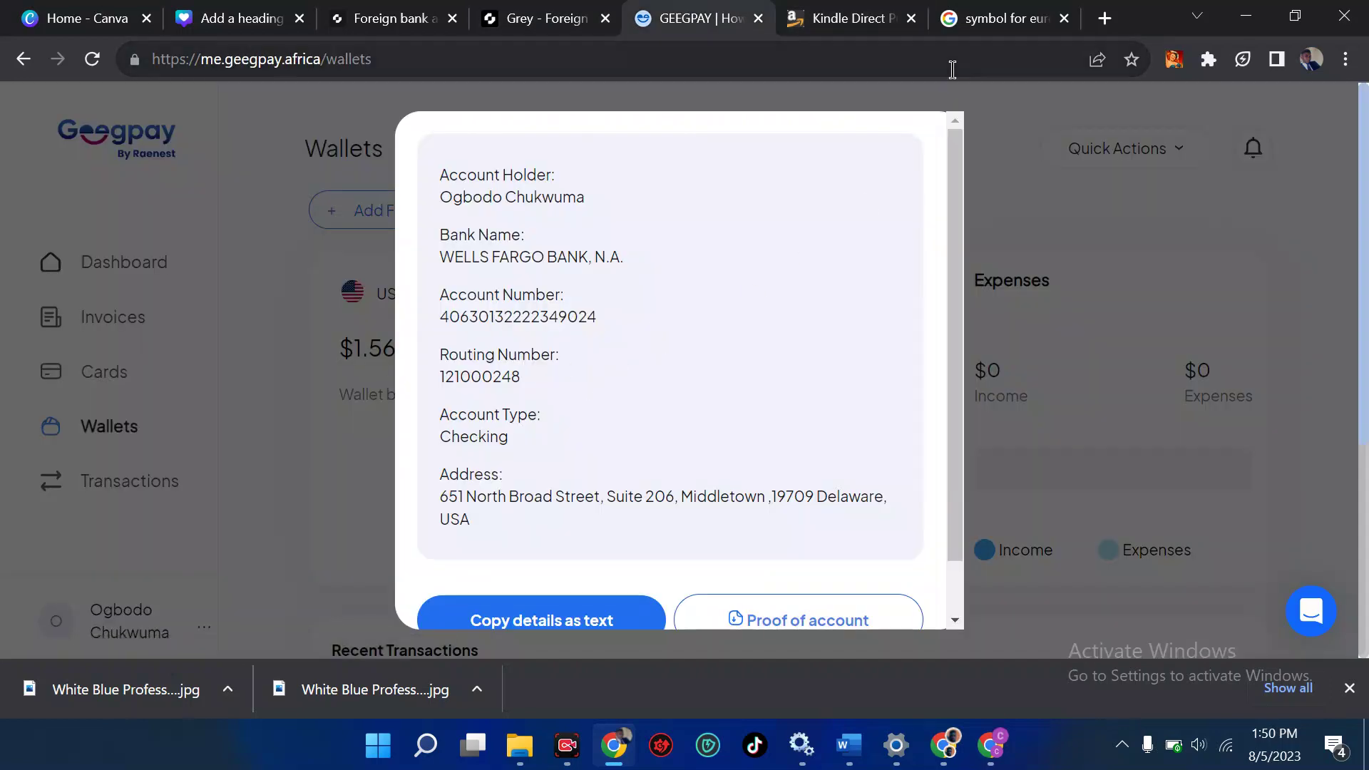
click(562, 9)
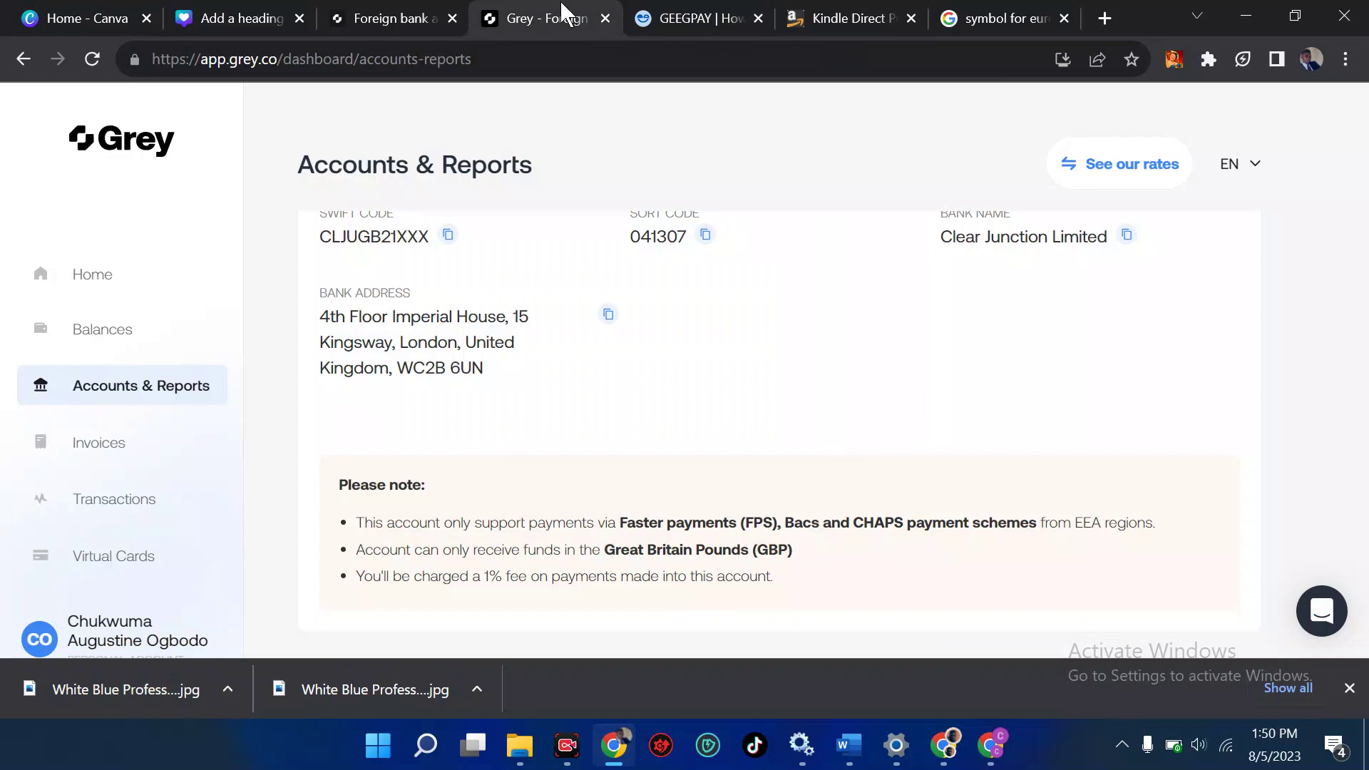
Save the Getting Paid settings and accept the 'Delete unused accounts?' prompt with Continue
click(825, 21)
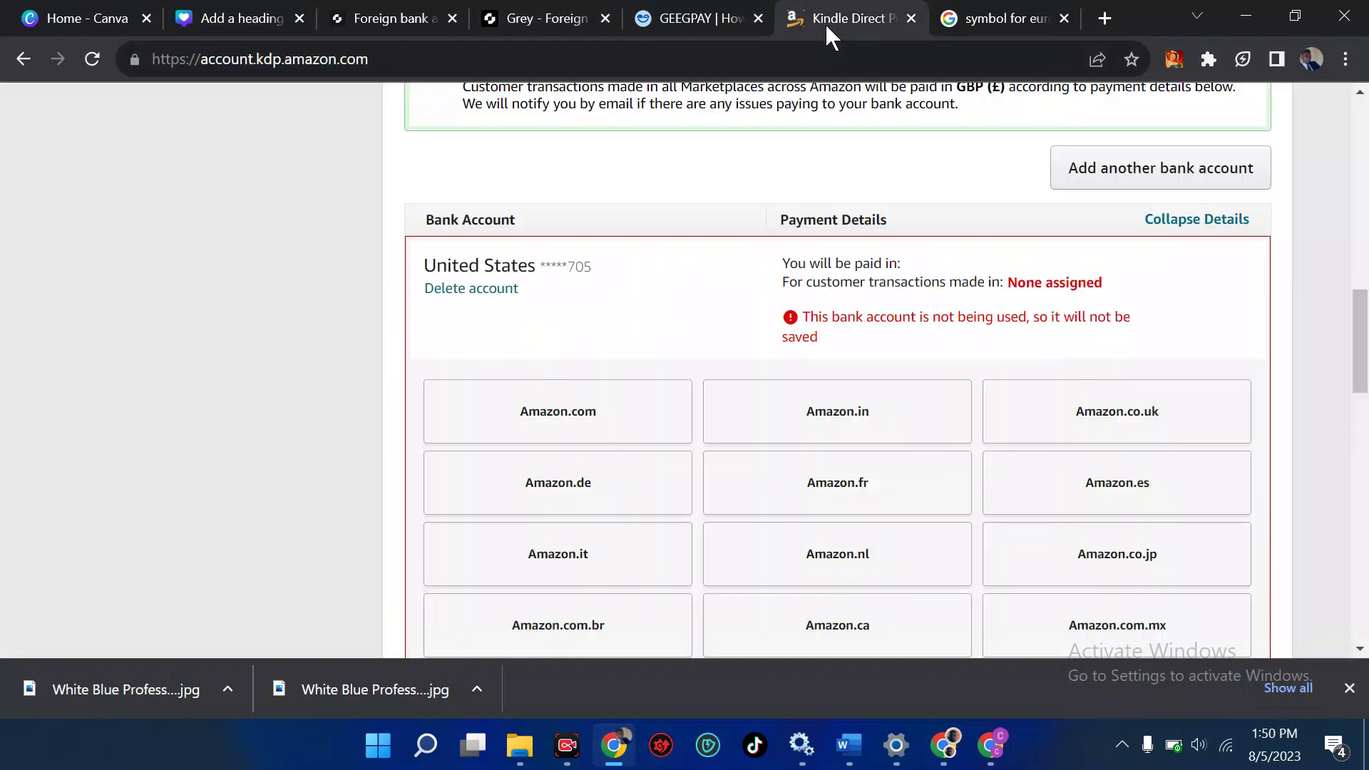
scroll(865, 419, down, 3)
scroll(865, 419, down, 10)
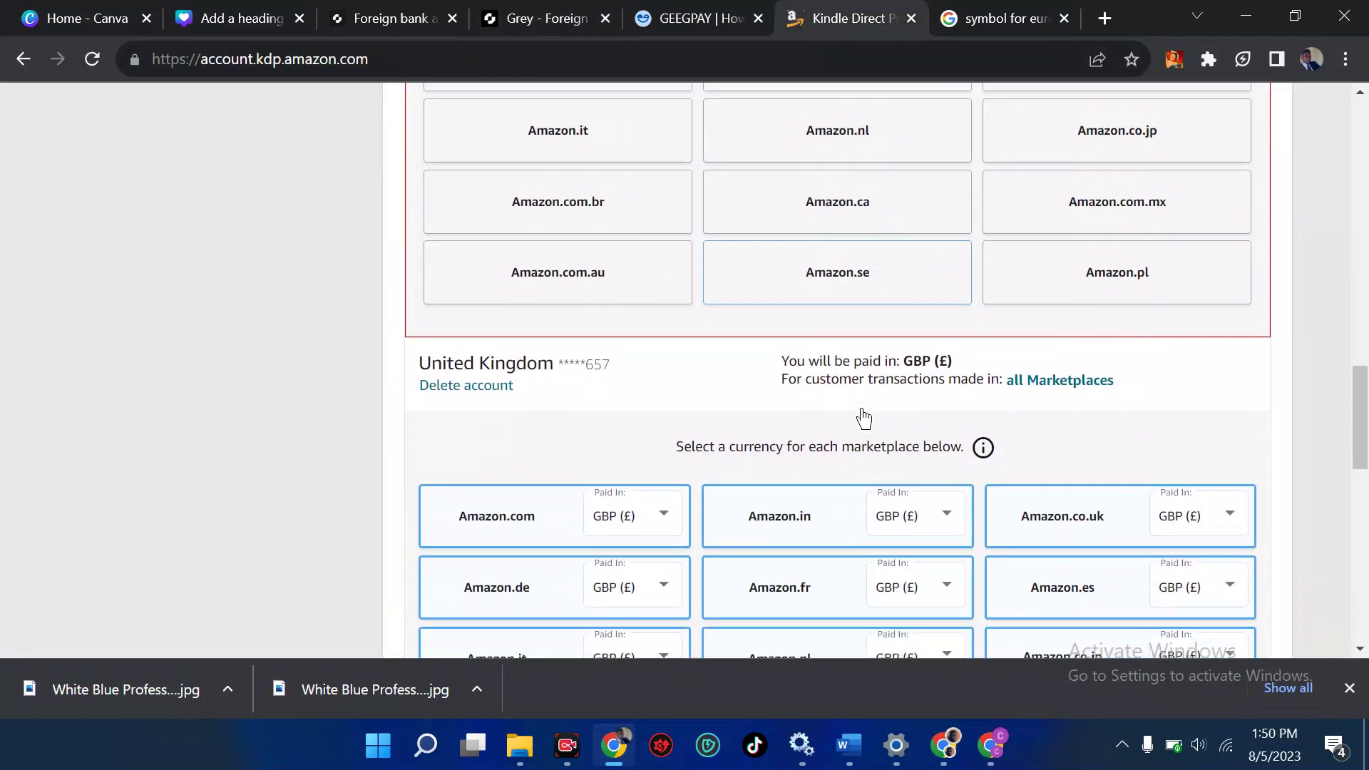
scroll(864, 420, down, 5)
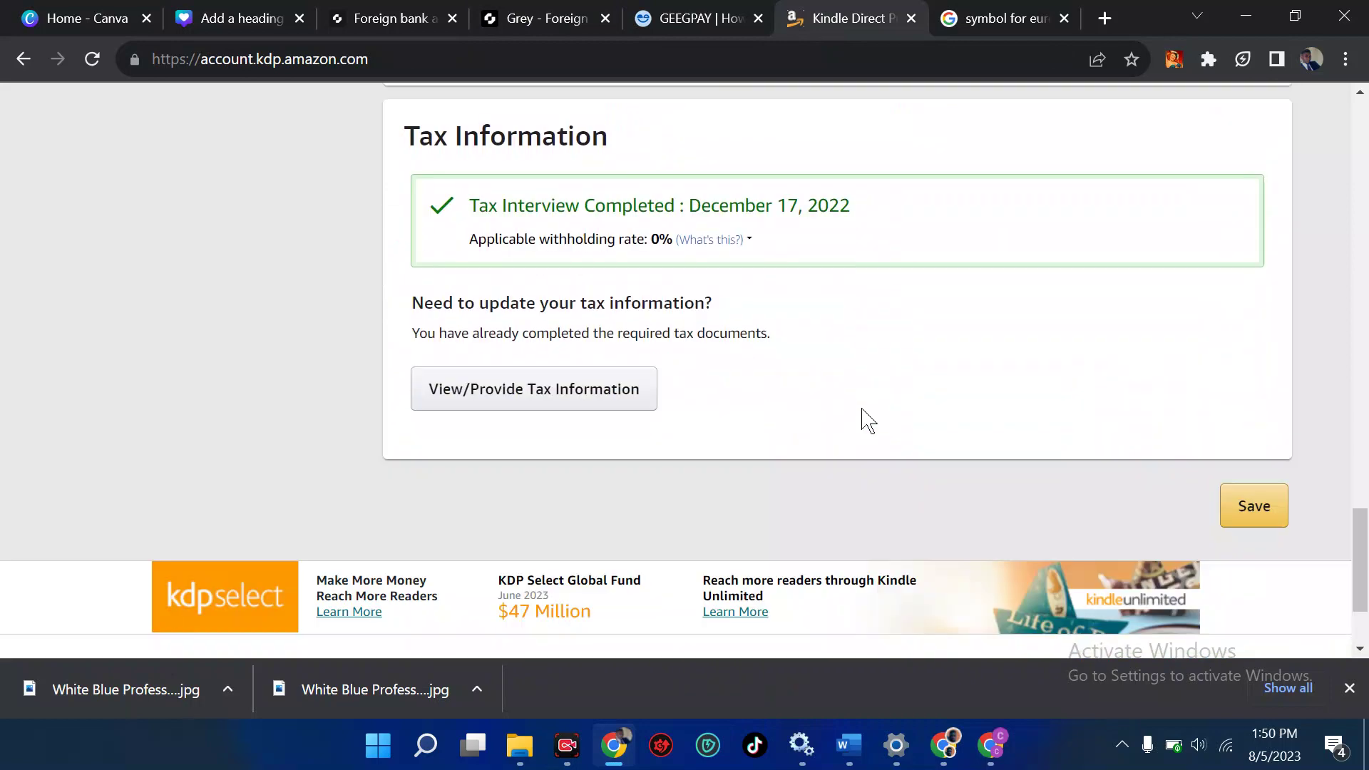
click(1262, 419)
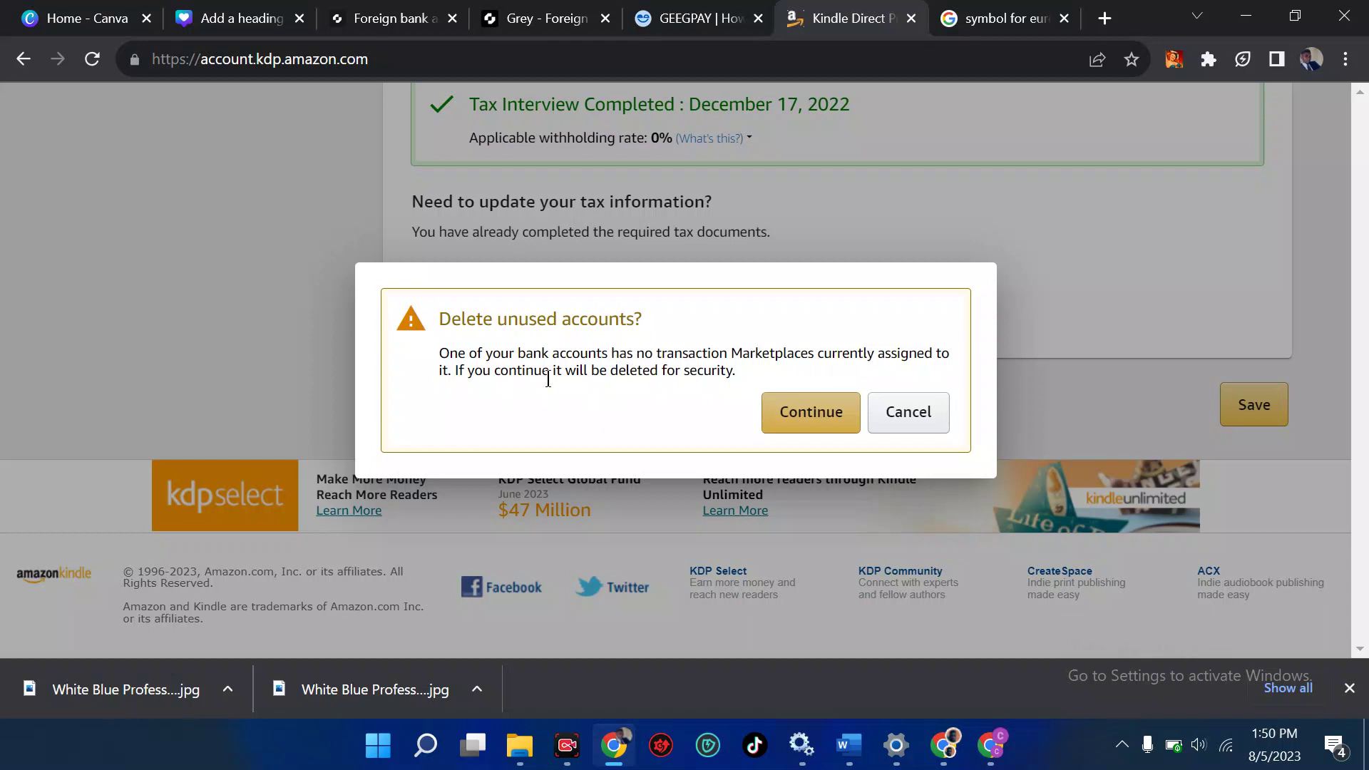
click(819, 412)
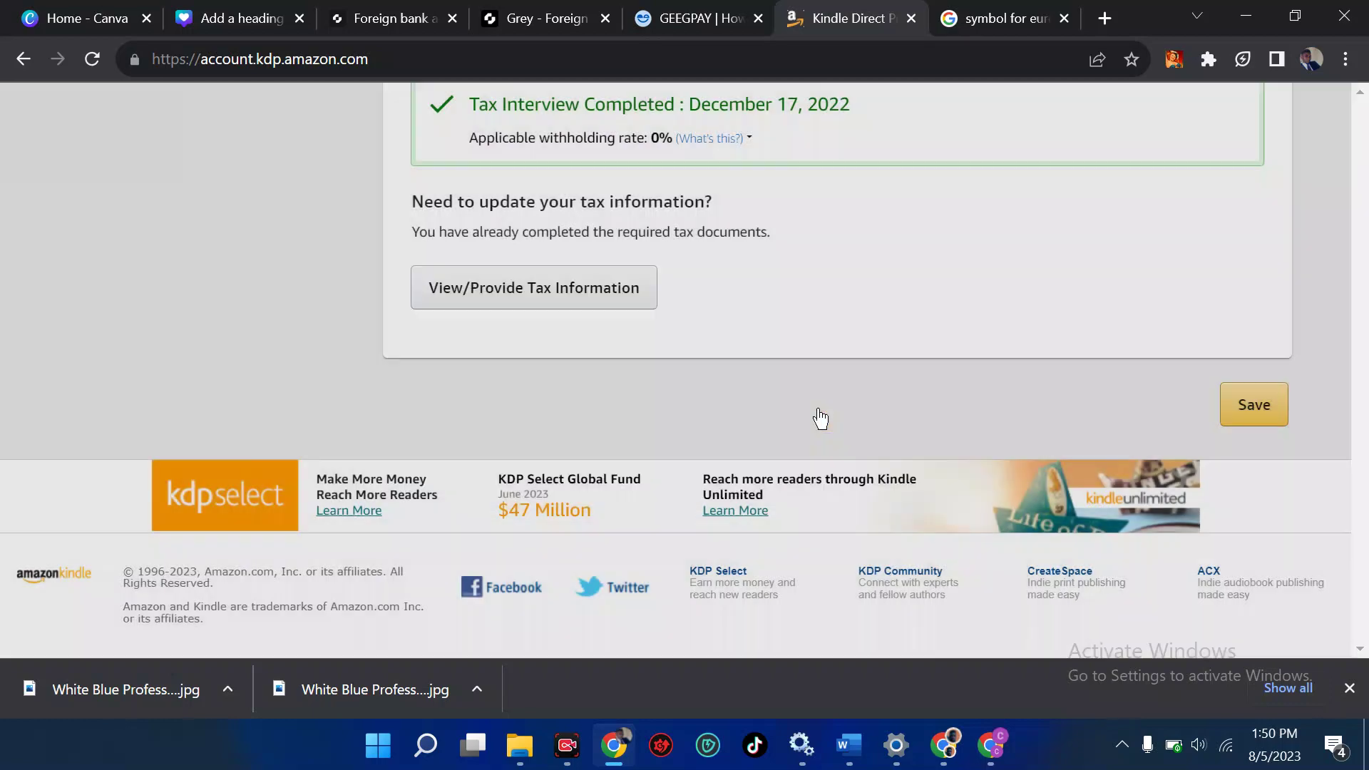
scroll(798, 322, up, 4)
scroll(797, 314, up, 8)
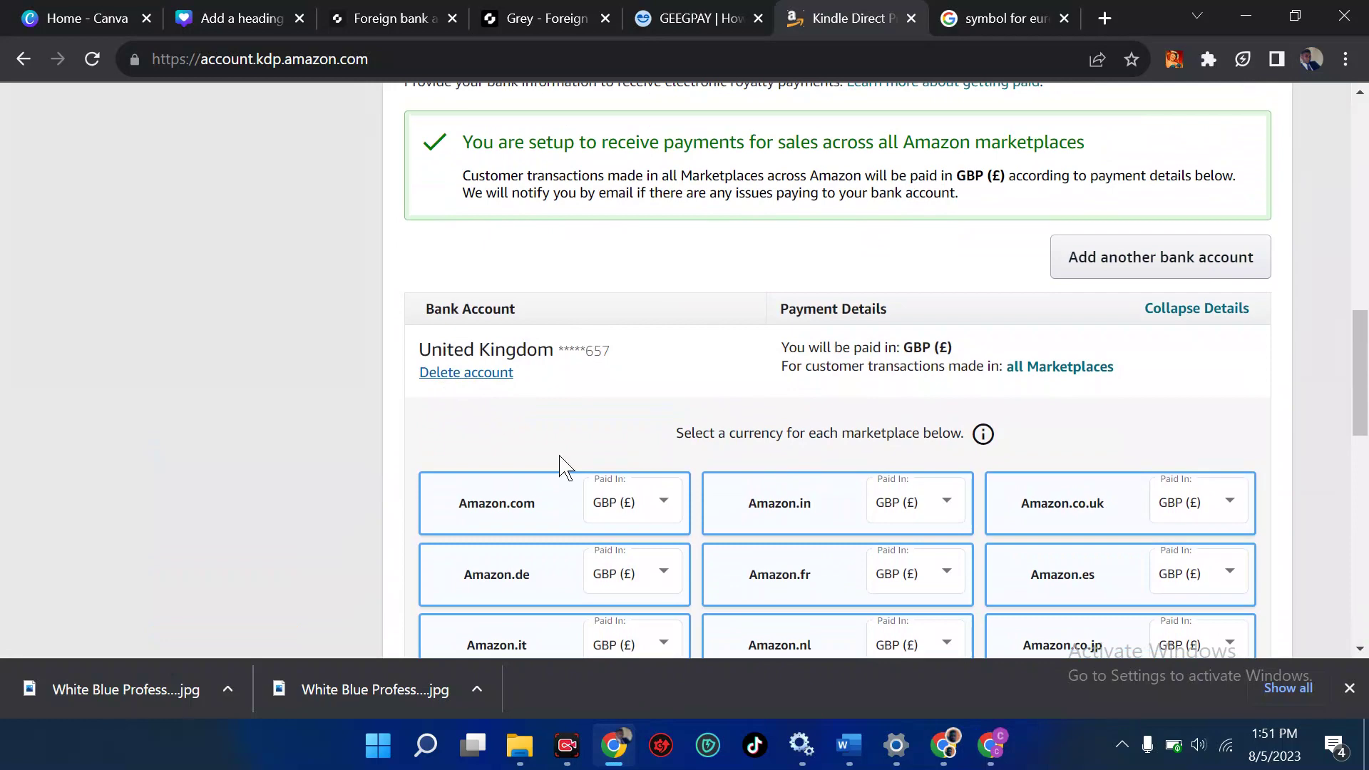
scroll(611, 547, down, 5)
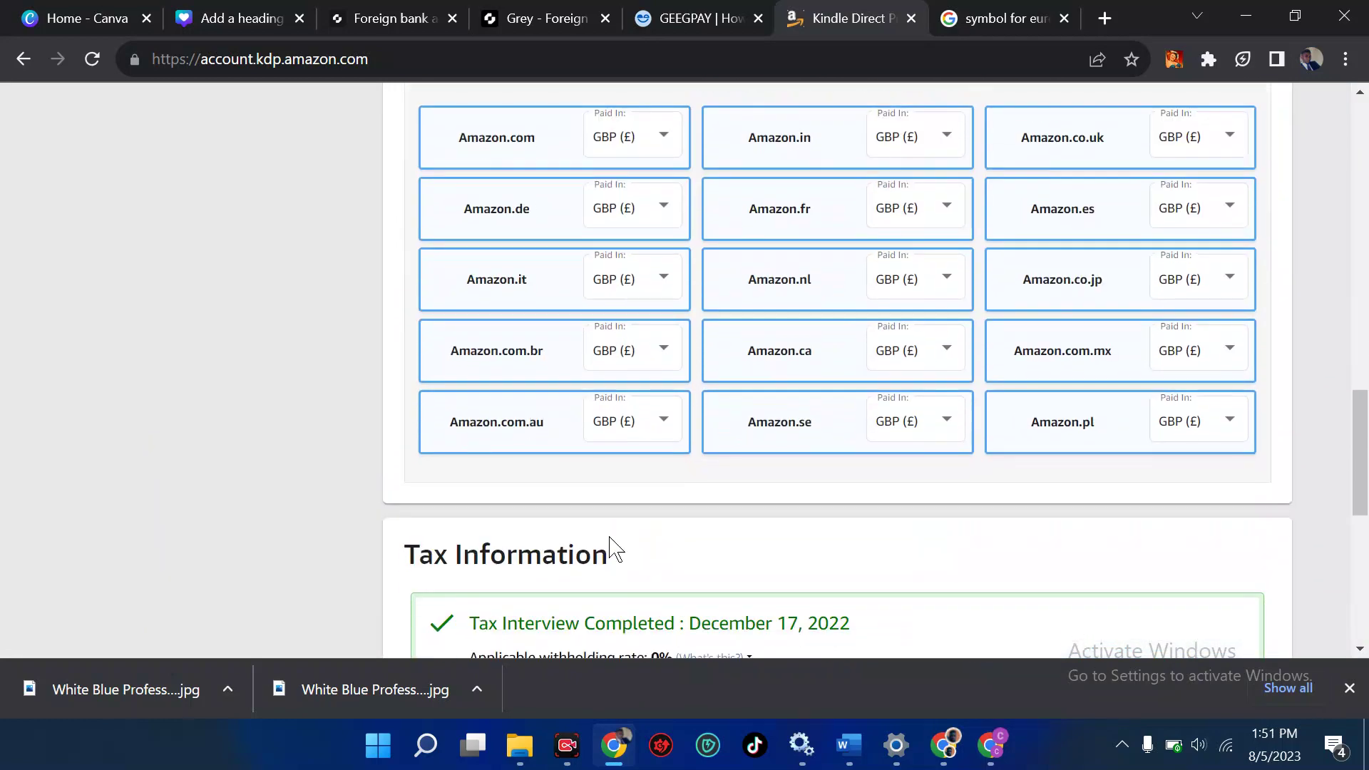
scroll(611, 548, up, 6)
scroll(611, 547, up, 2)
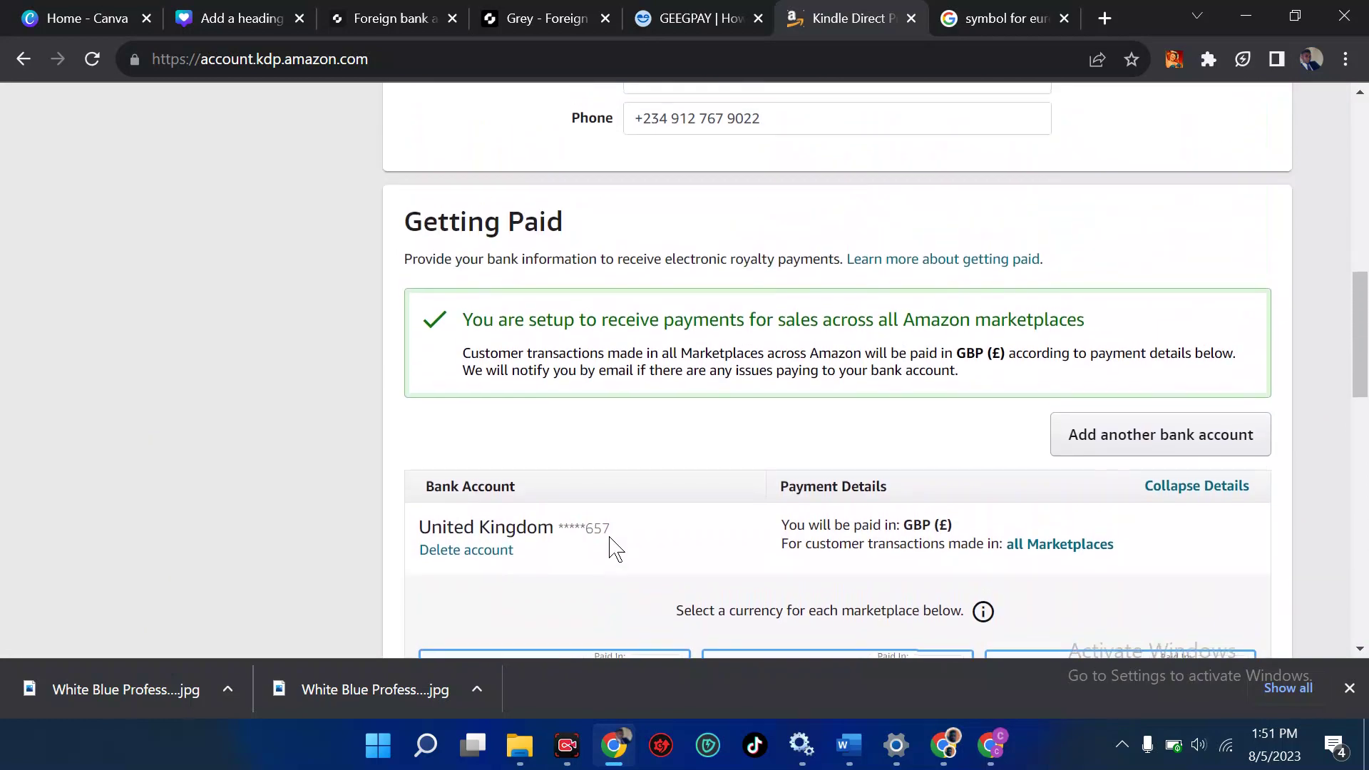
scroll(456, 514, down, 7)
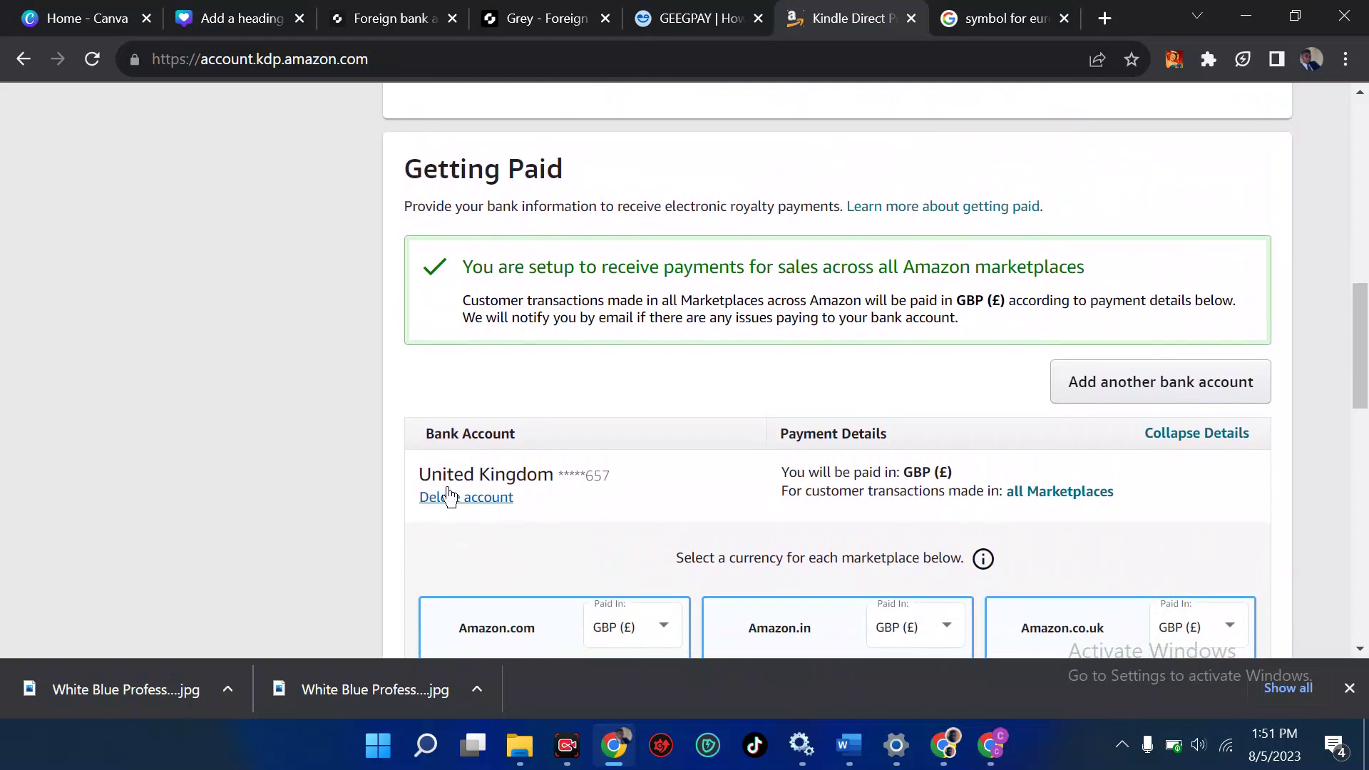
scroll(443, 473, down, 3)
scroll(444, 473, up, 7)
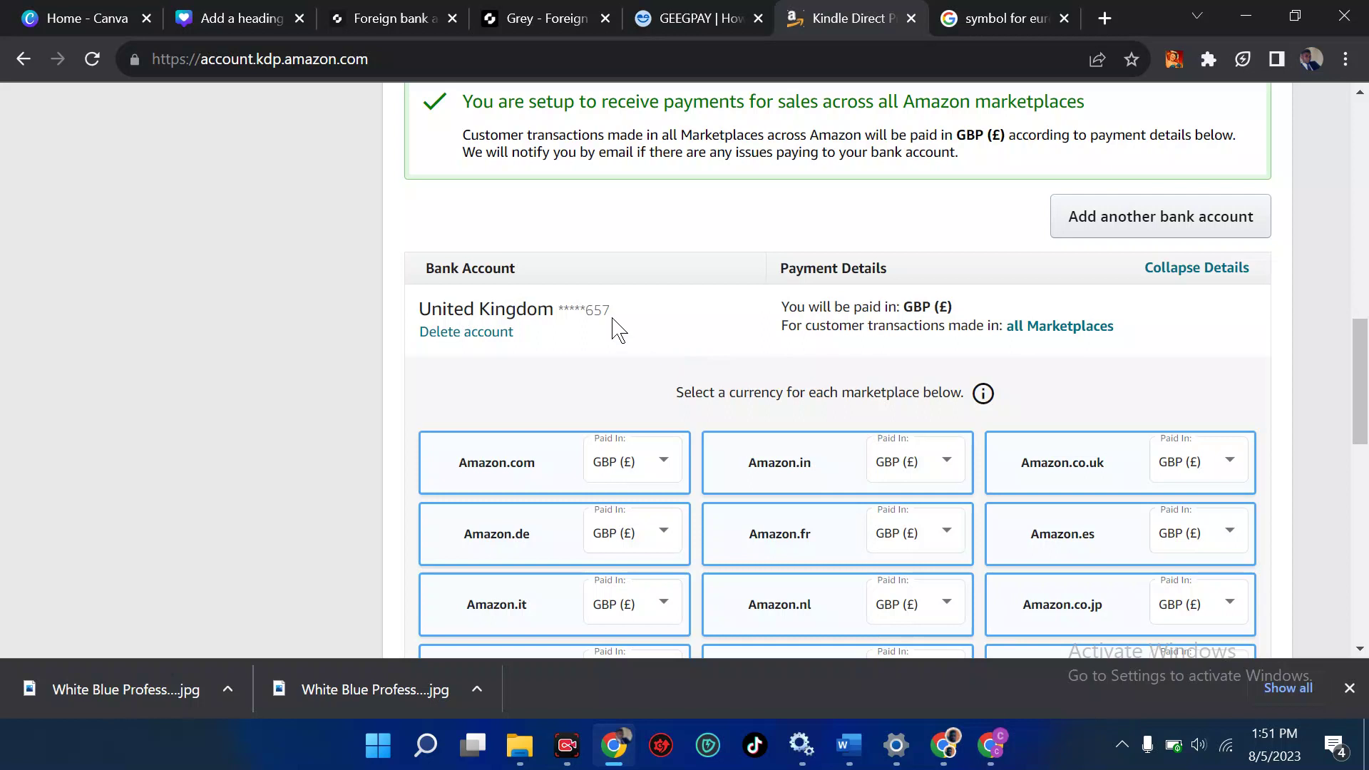
drag(611, 311, 575, 310)
click(541, 15)
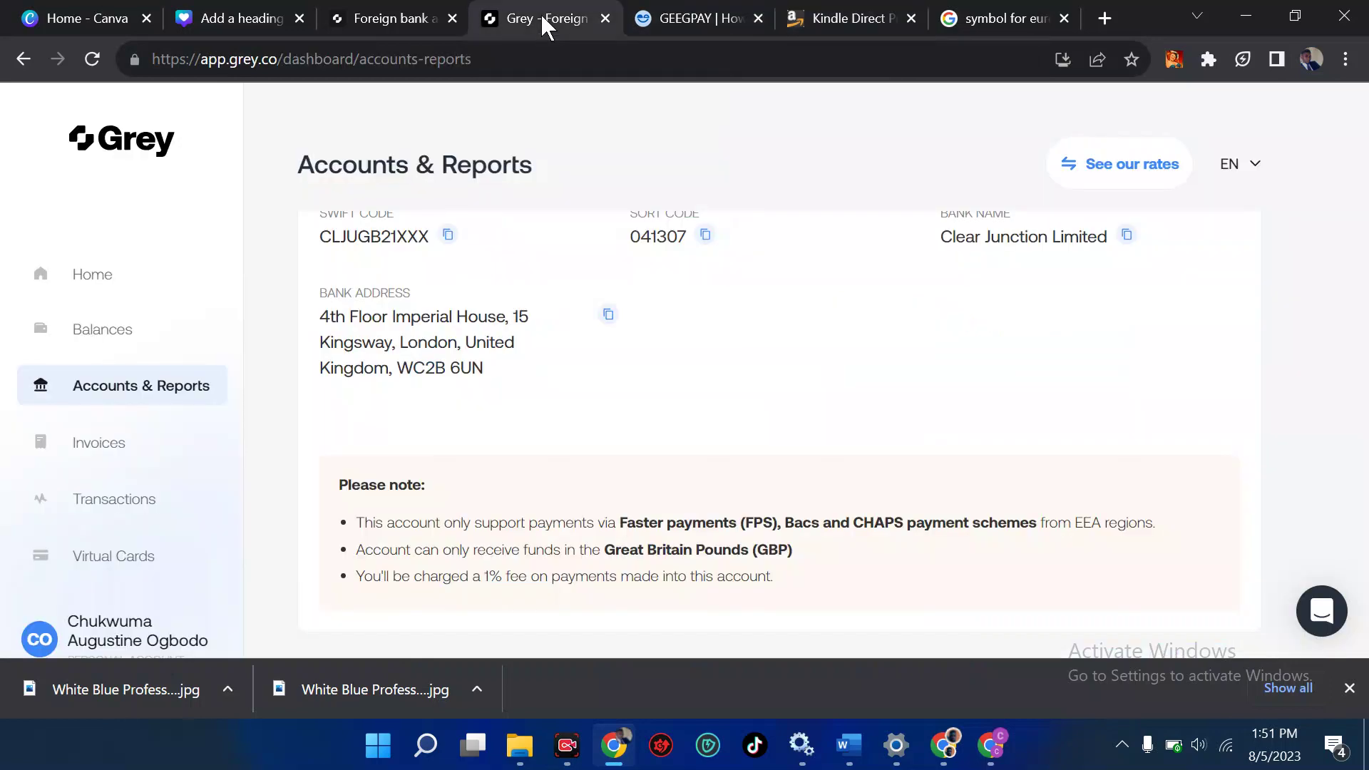
scroll(644, 345, up, 4)
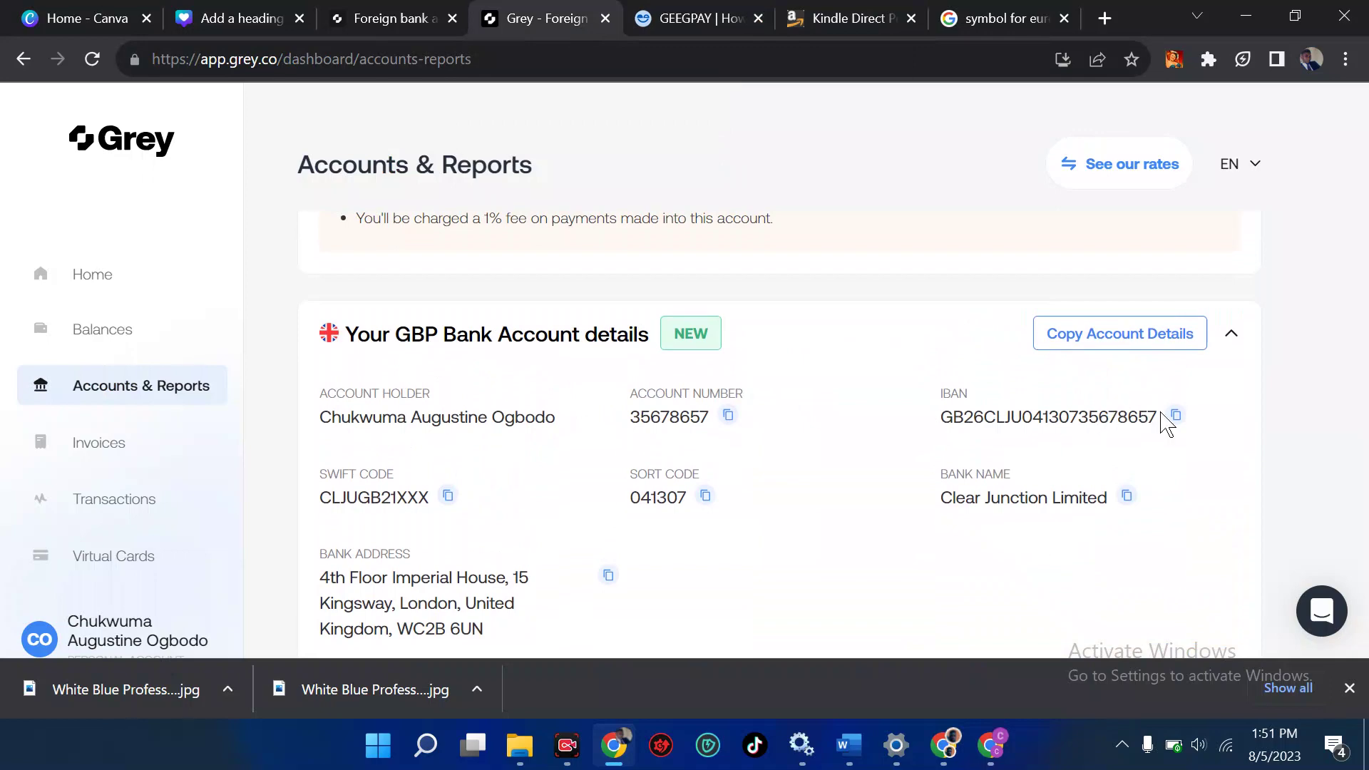
click(824, 17)
scroll(833, 417, down, 5)
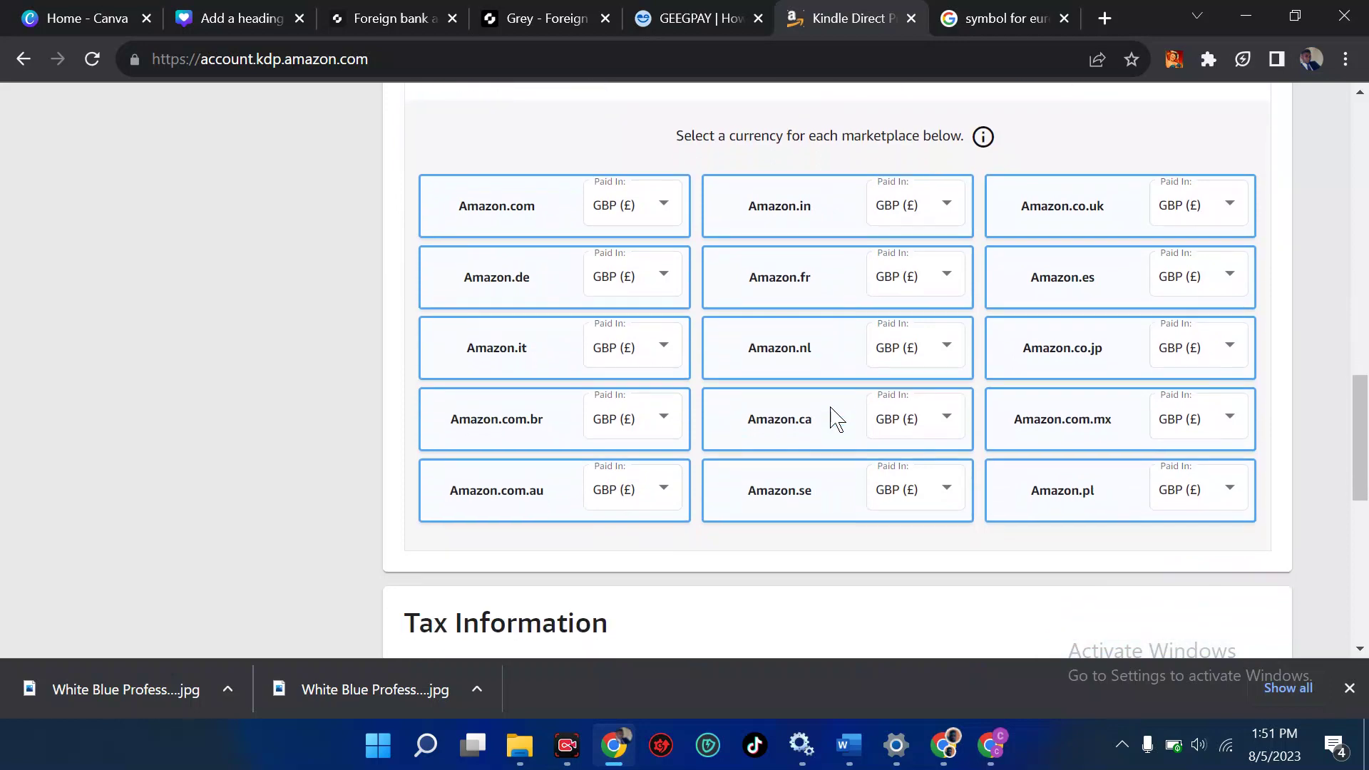
scroll(833, 417, down, 2)
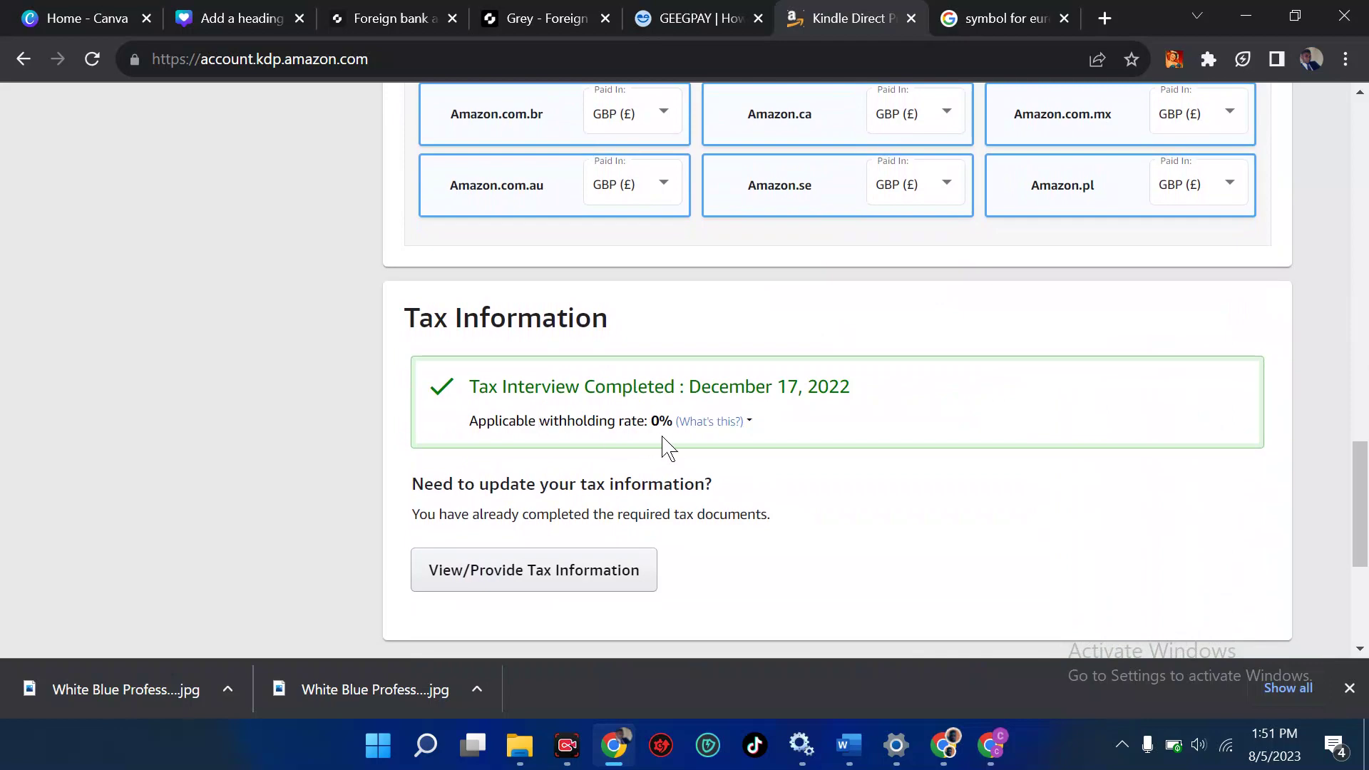
scroll(1002, 383, up, 3)
scroll(1001, 383, up, 9)
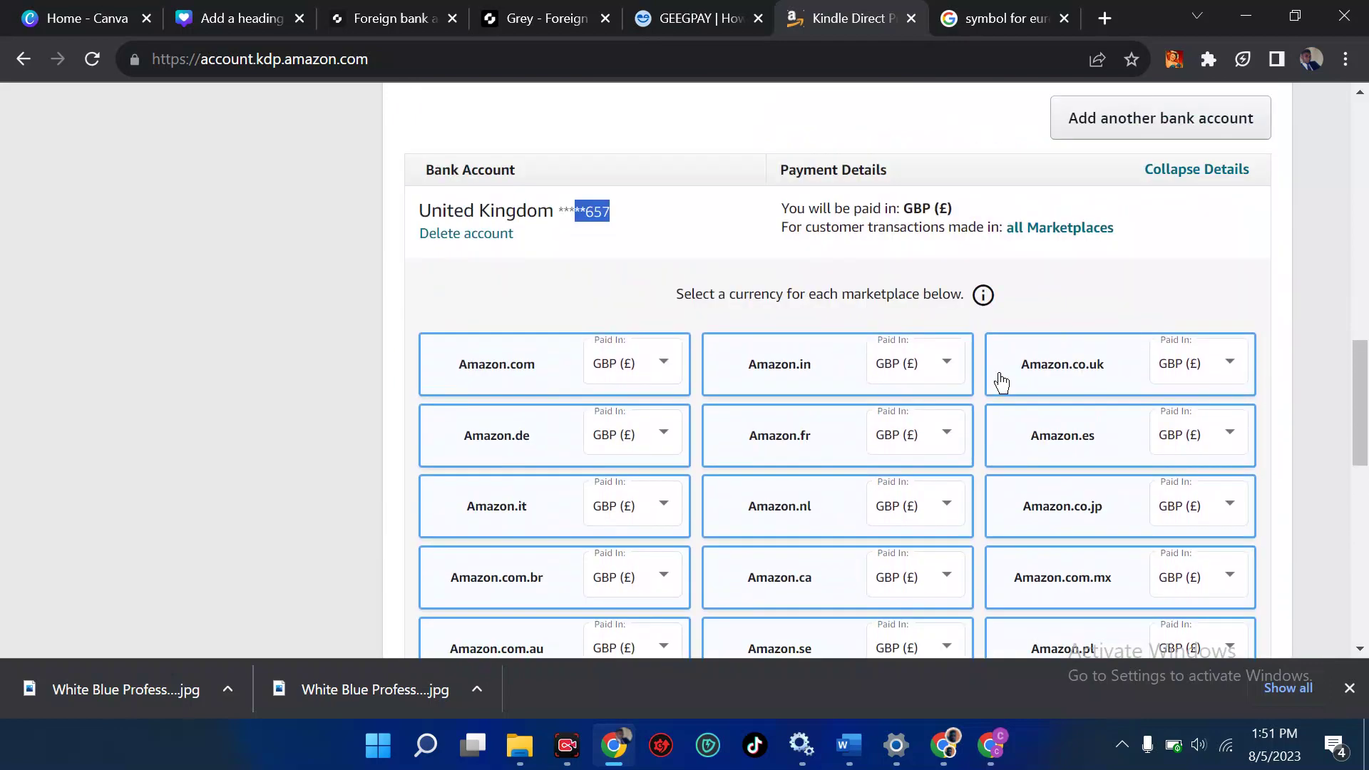
scroll(1002, 383, up, 5)
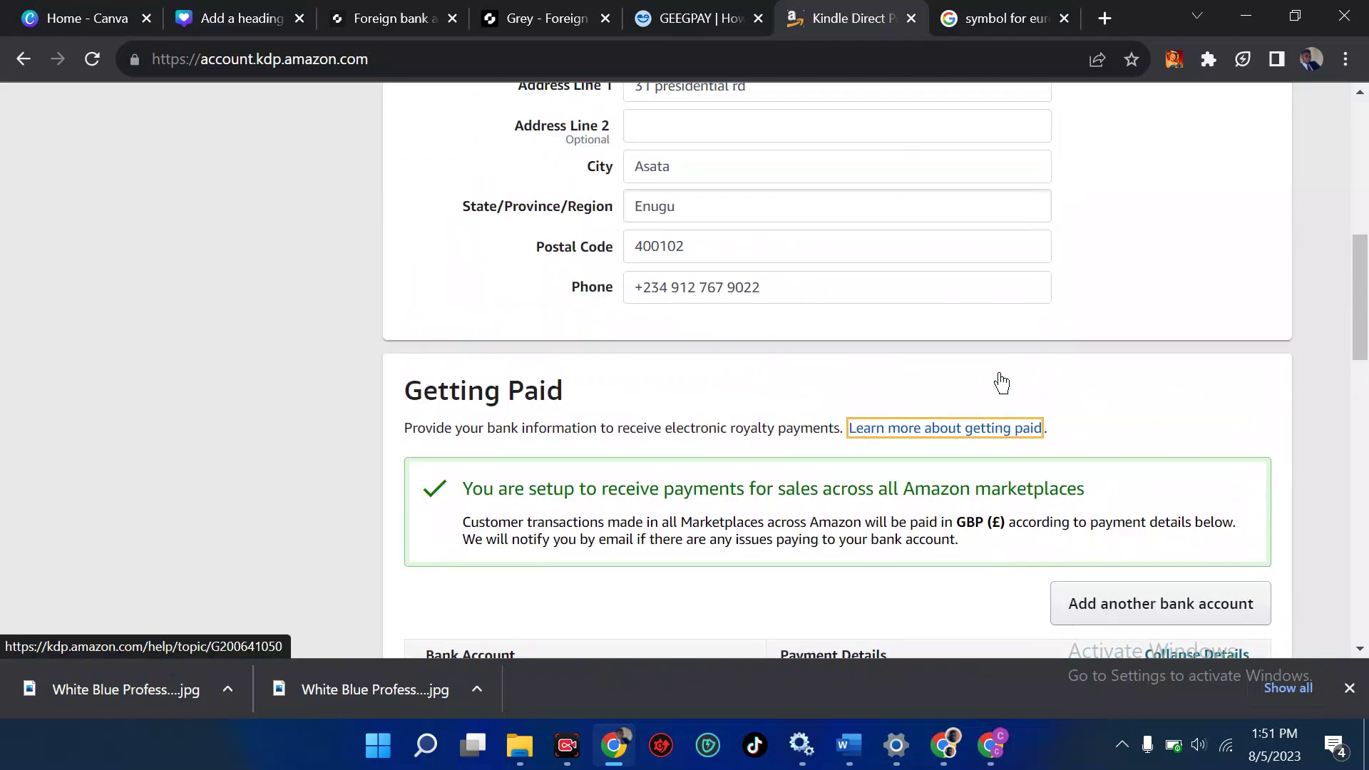
scroll(1000, 373, down, 2)
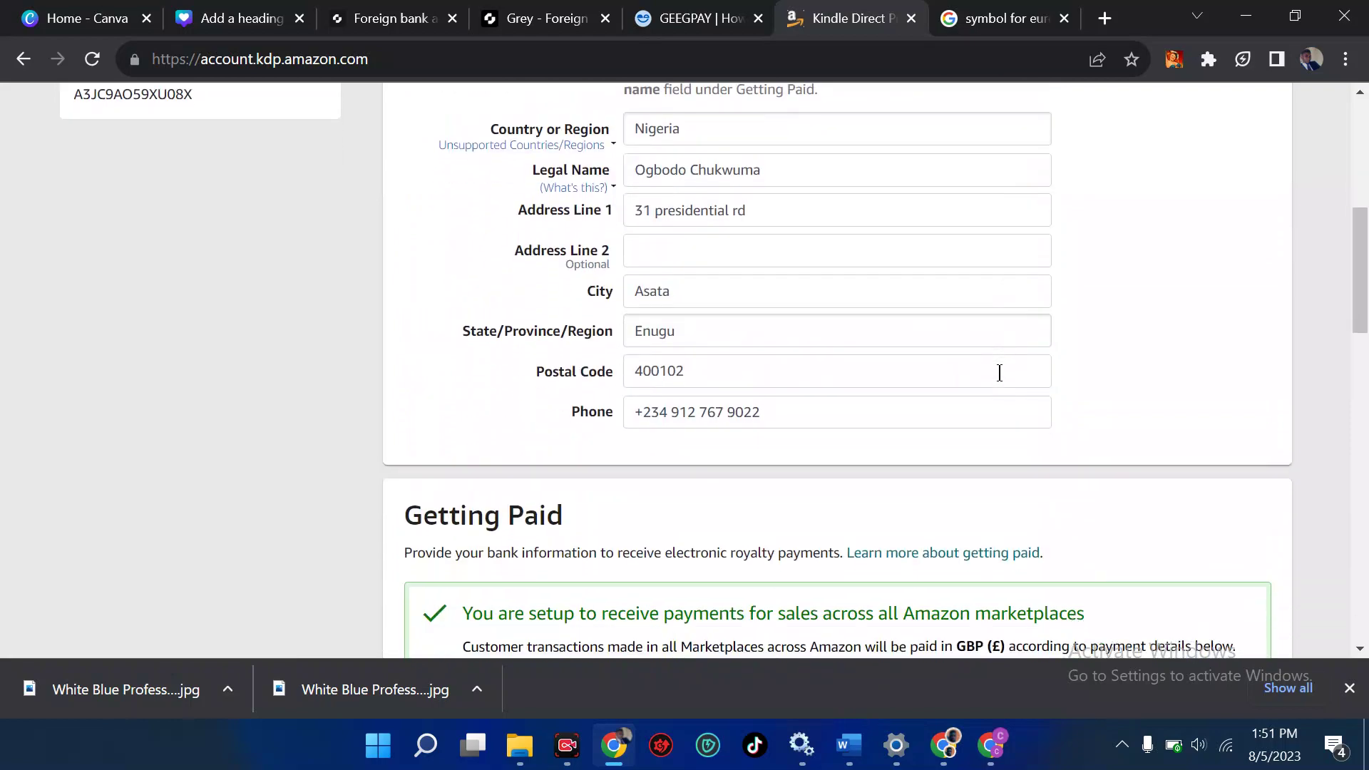
Check Grey's USD exchange rates (USD→NGN 865.18), then return to the Clear Junction GBP account details
click(512, 20)
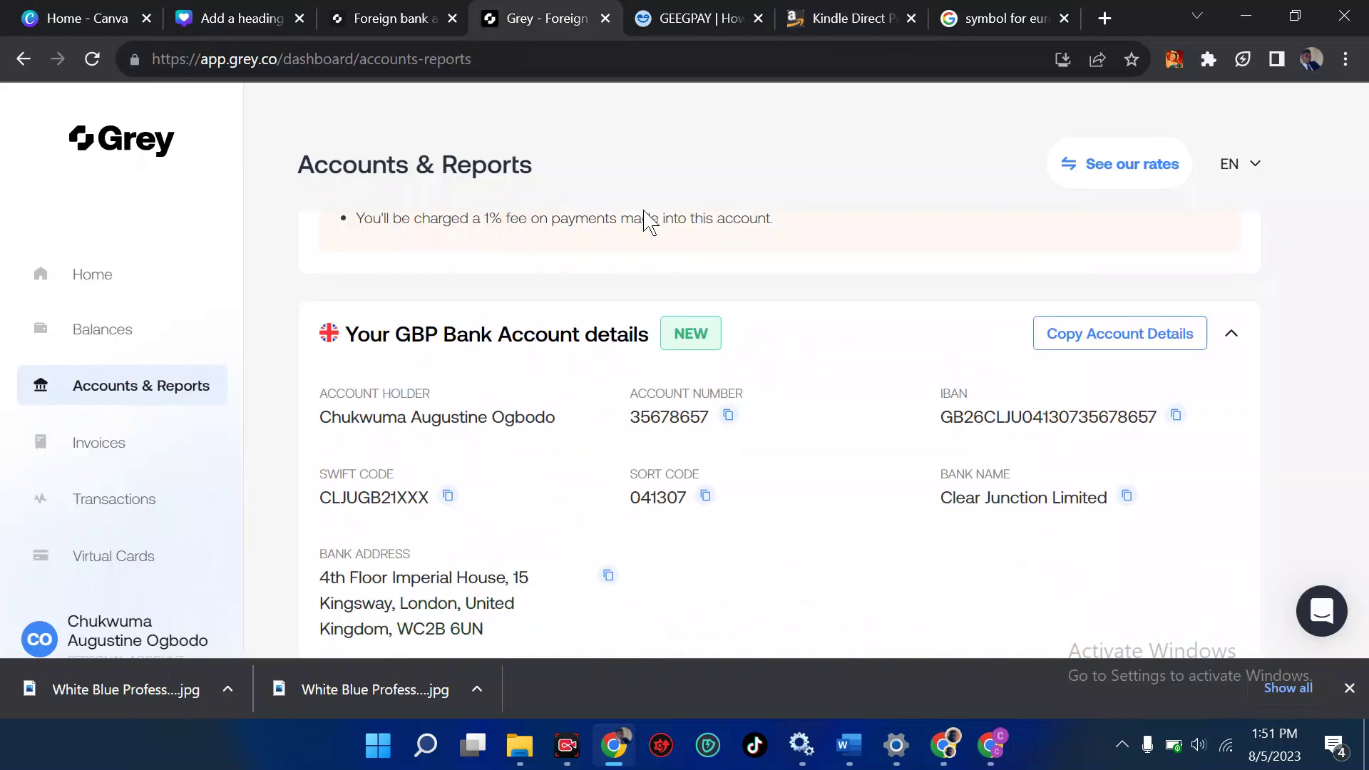
scroll(663, 242, down, 1)
scroll(659, 243, up, 4)
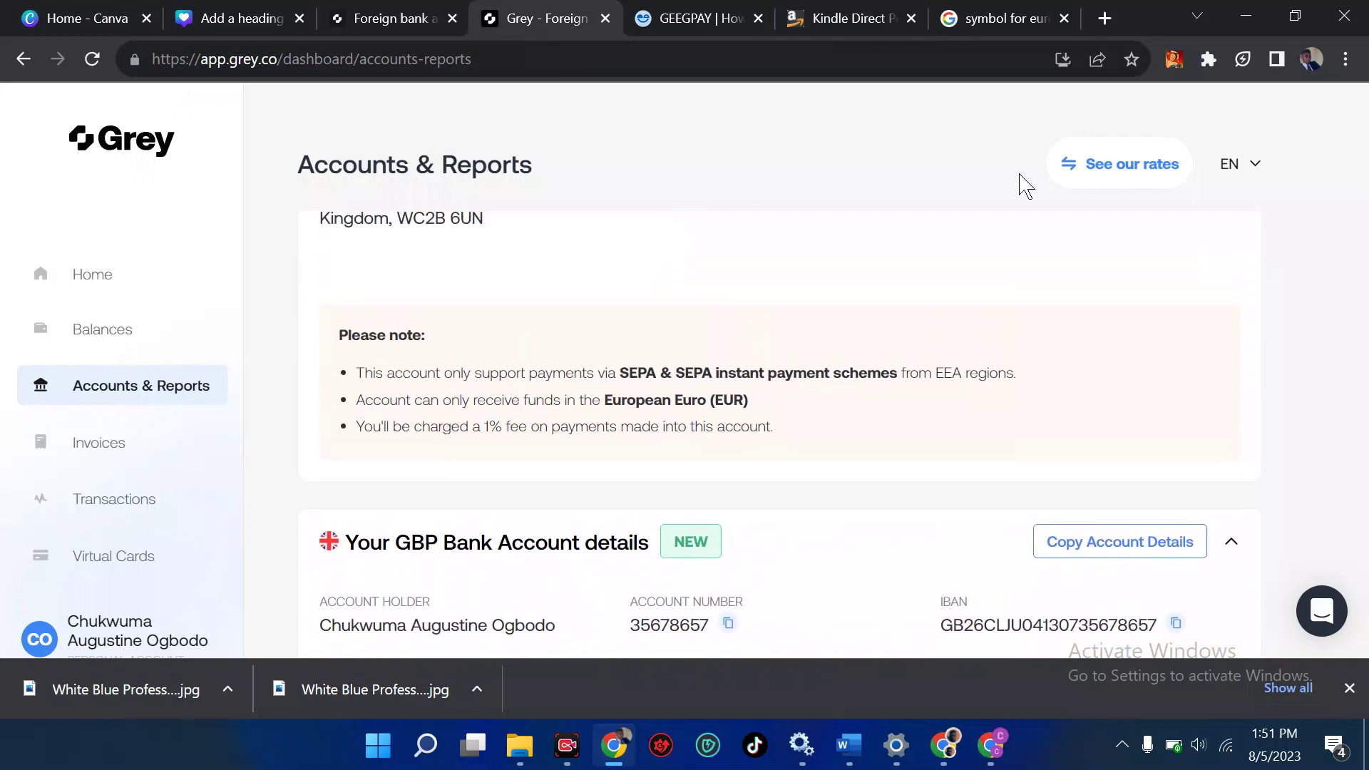
click(1101, 170)
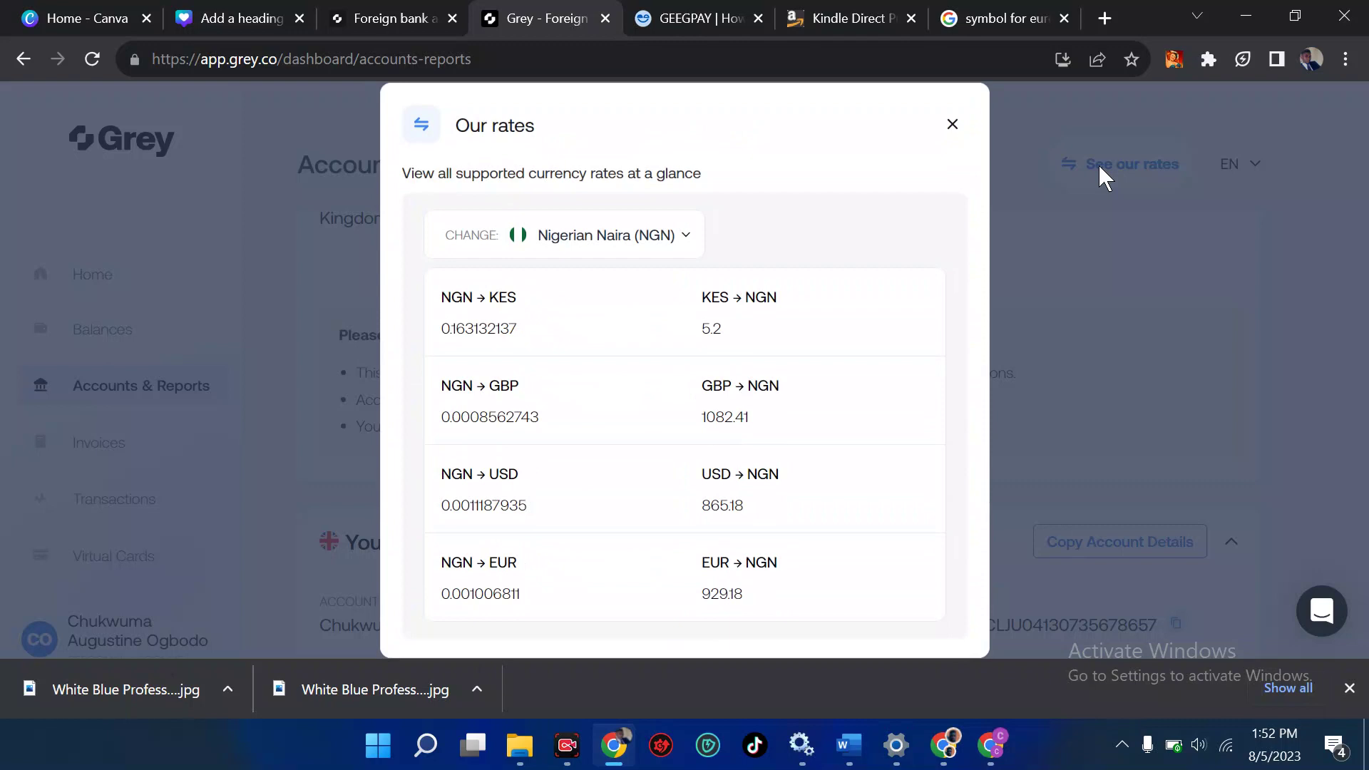
click(687, 246)
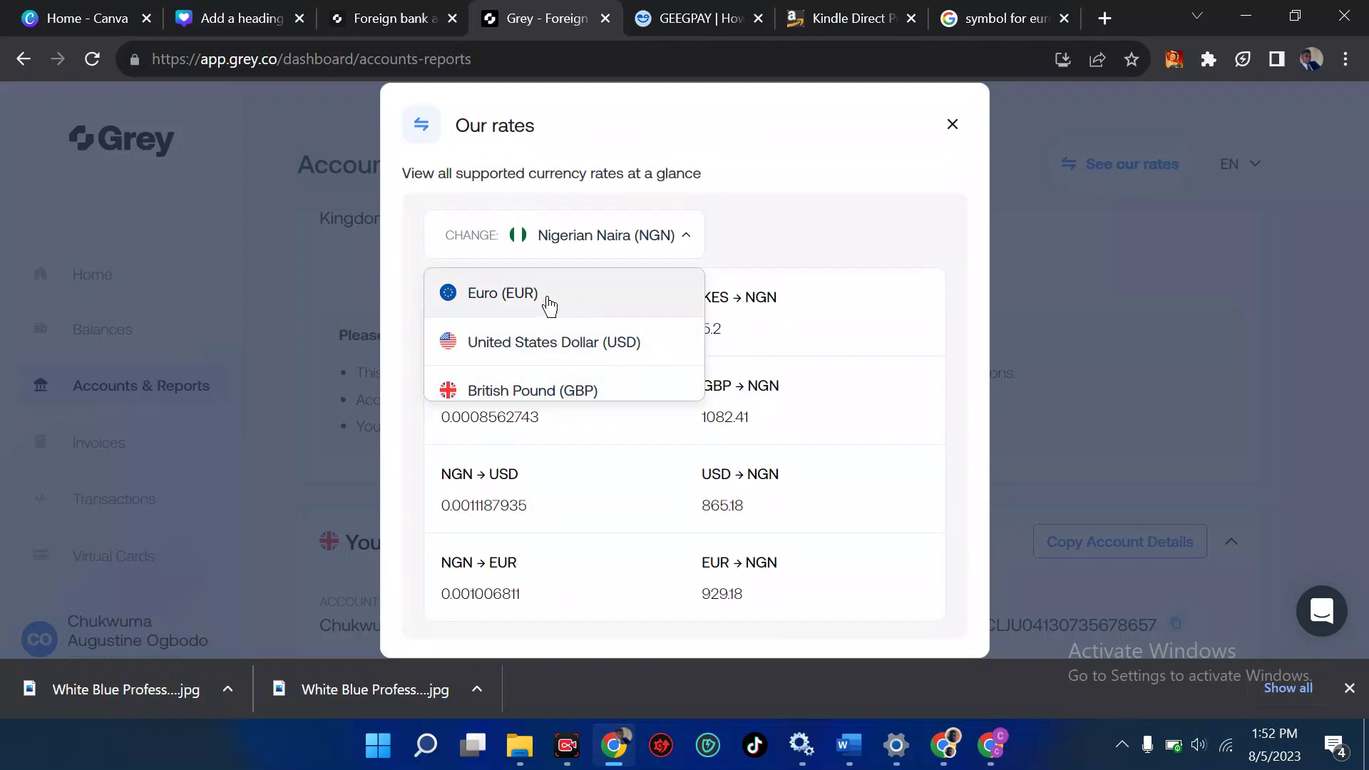
click(575, 343)
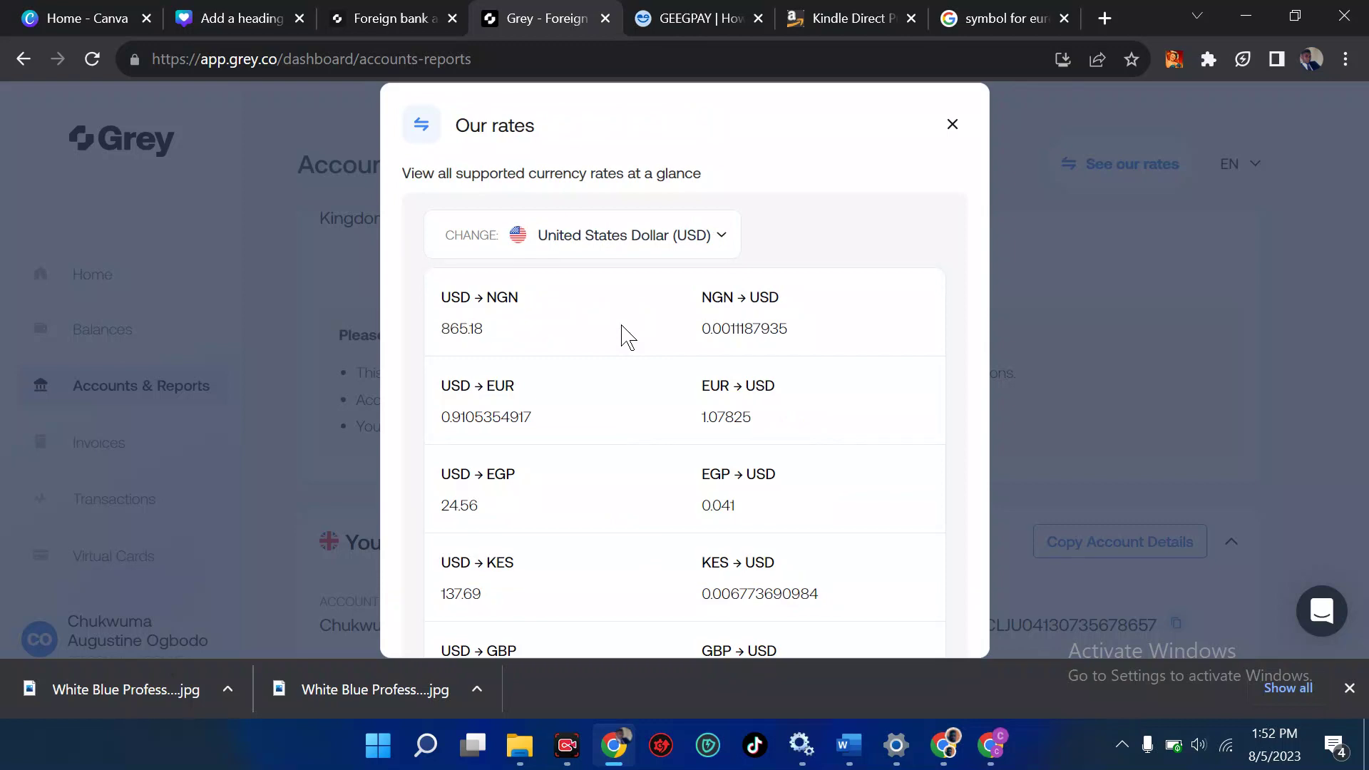
scroll(622, 335, down, 1)
scroll(622, 335, up, 1)
click(954, 126)
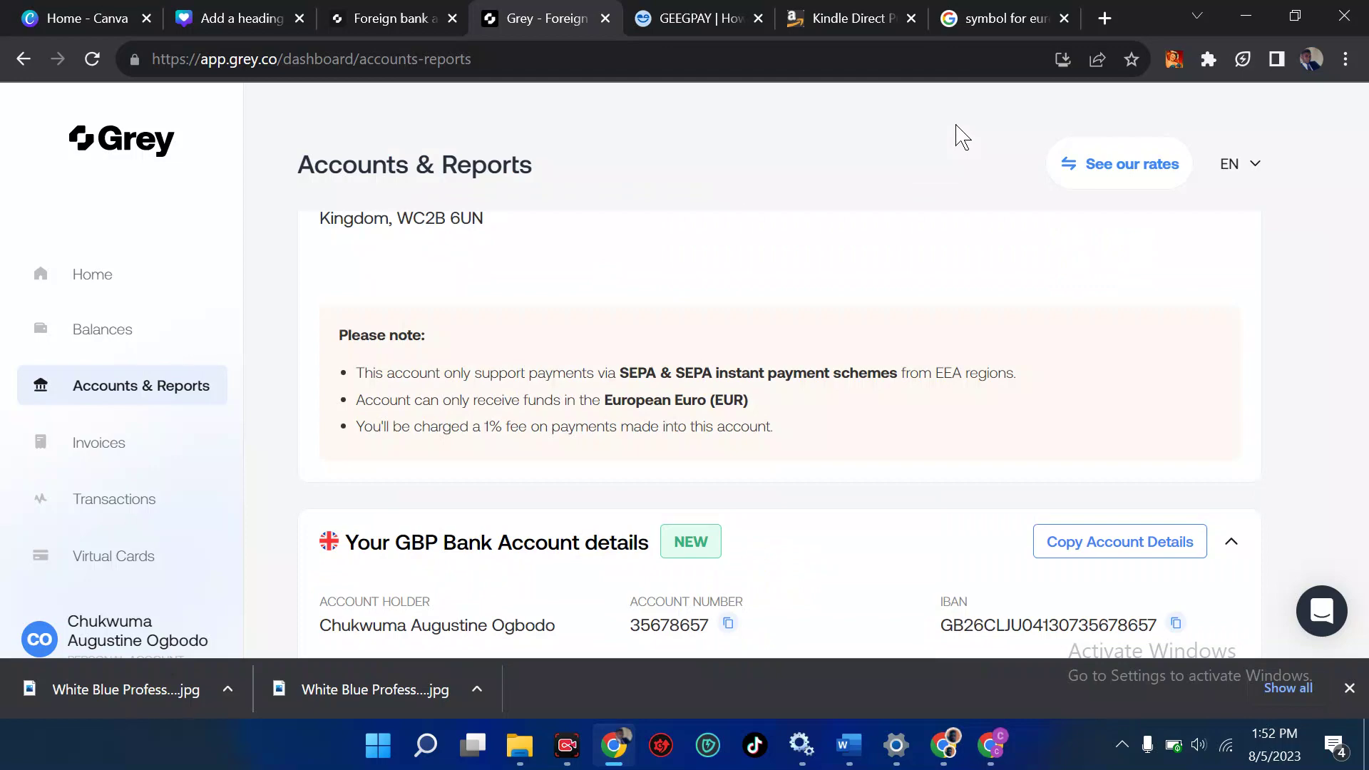
scroll(822, 223, down, 7)
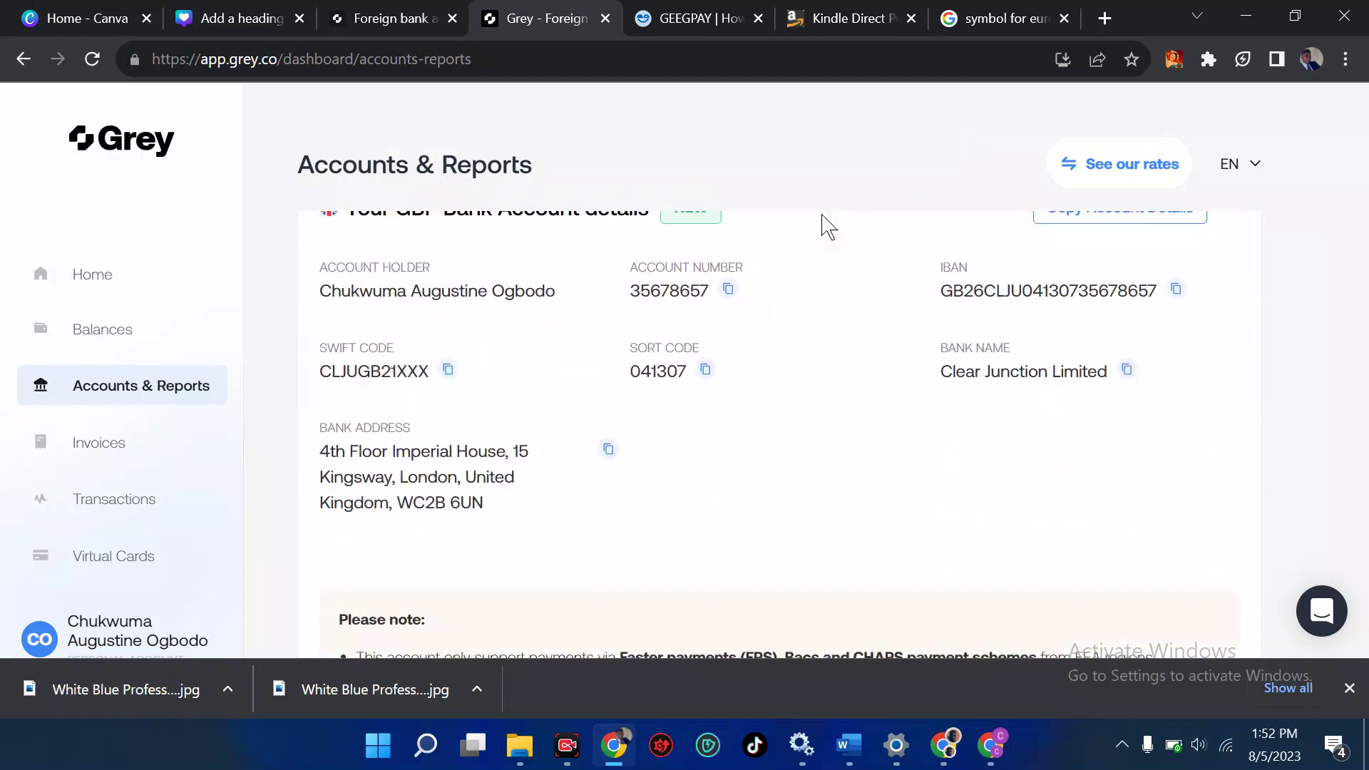